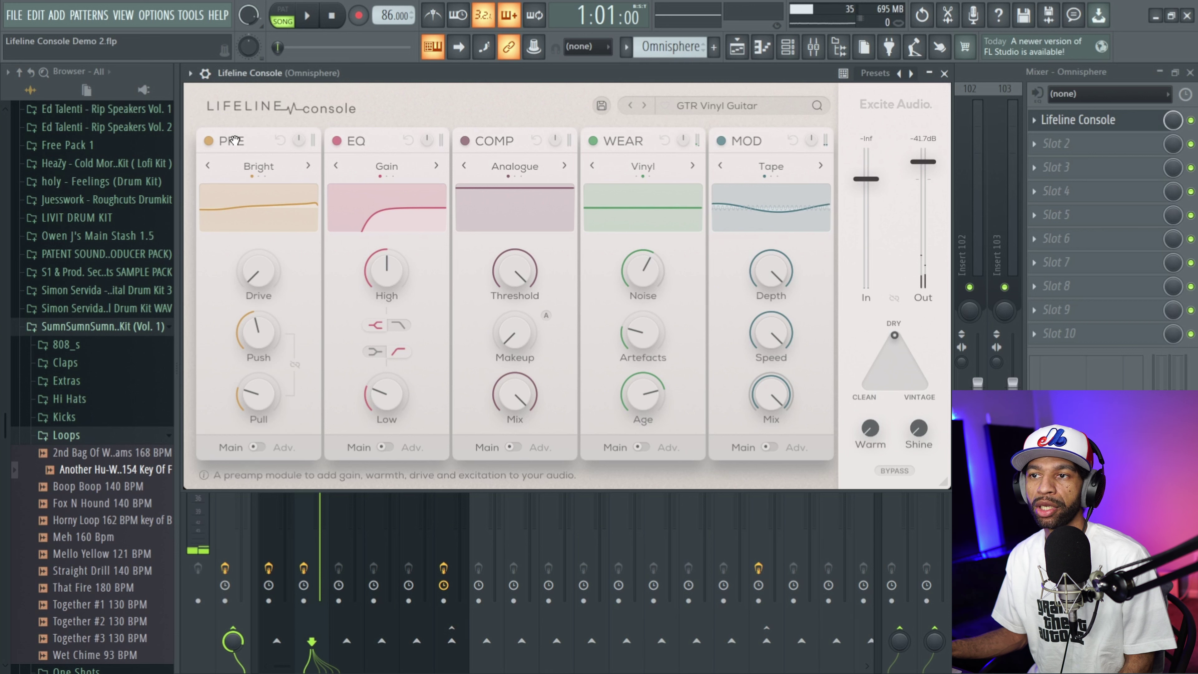
View the advanced controls of the PRE and EQ modules, returning each module to its main page
{"action": "mouse_move", "coordinate": [275, 309]}
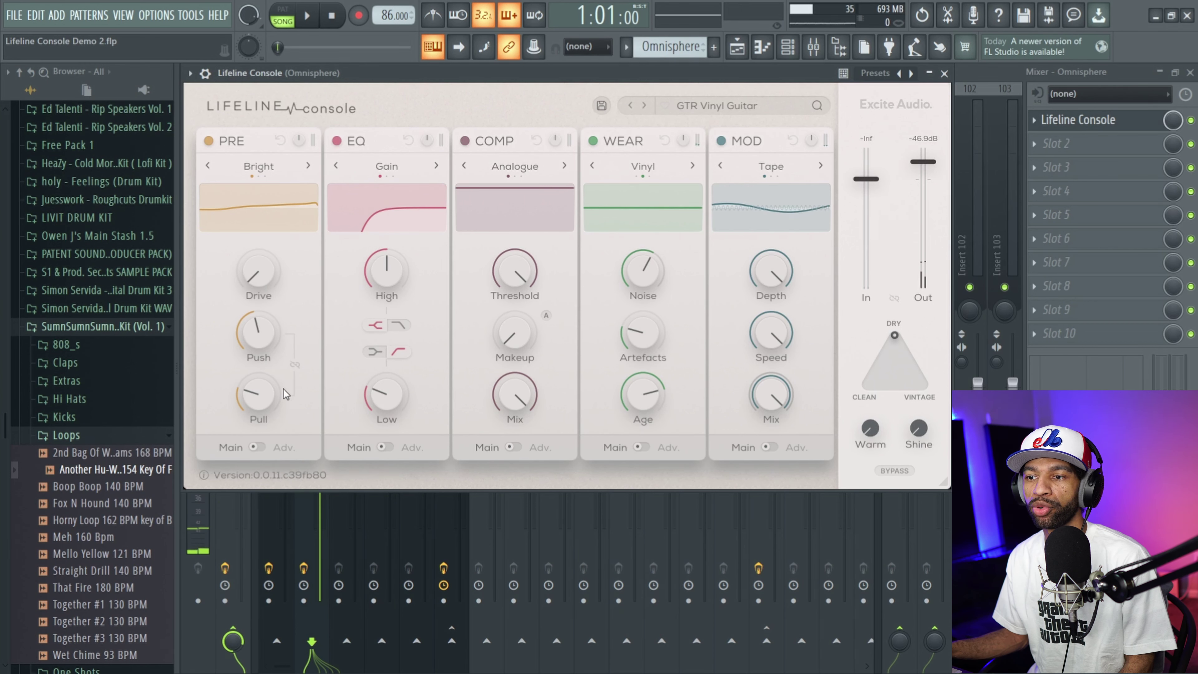
{"action": "left_click", "coordinate": [257, 447]}
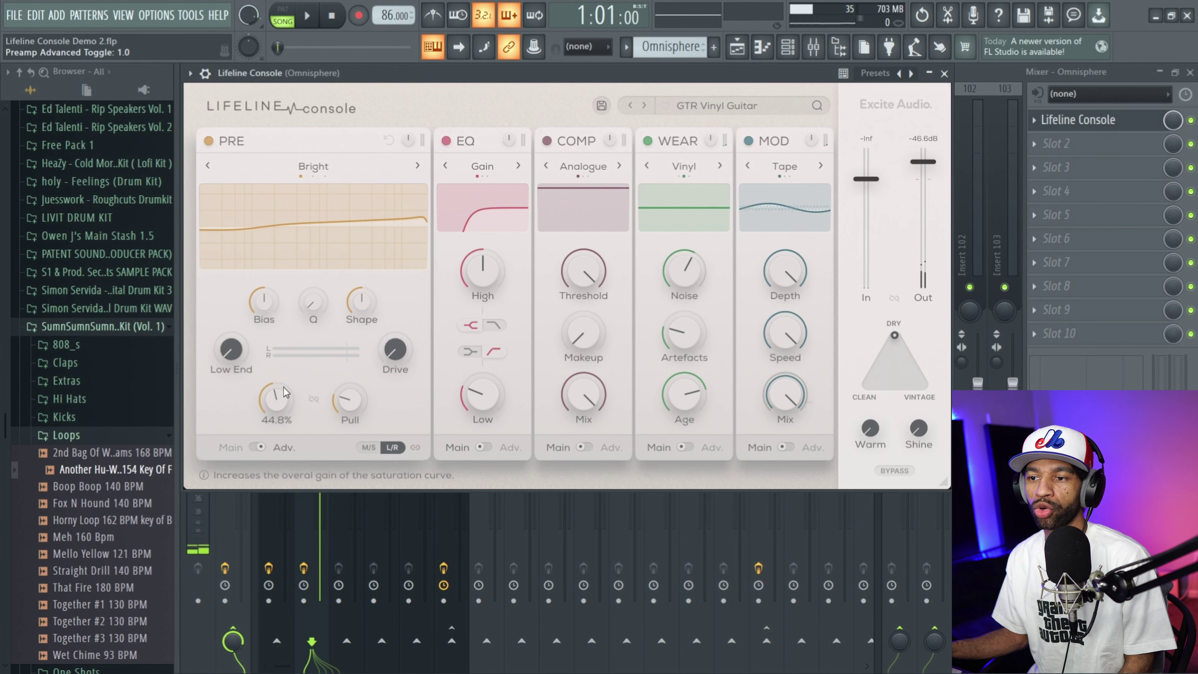
{"action": "left_click", "coordinate": [257, 447]}
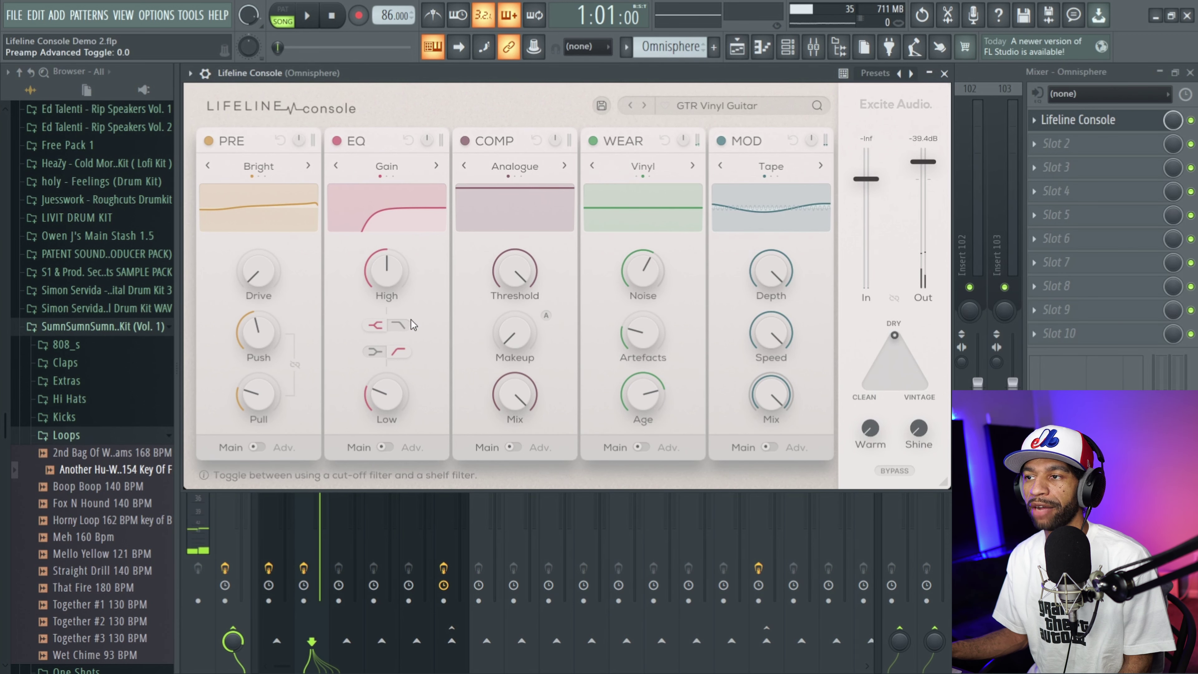
{"action": "left_click", "coordinate": [398, 445]}
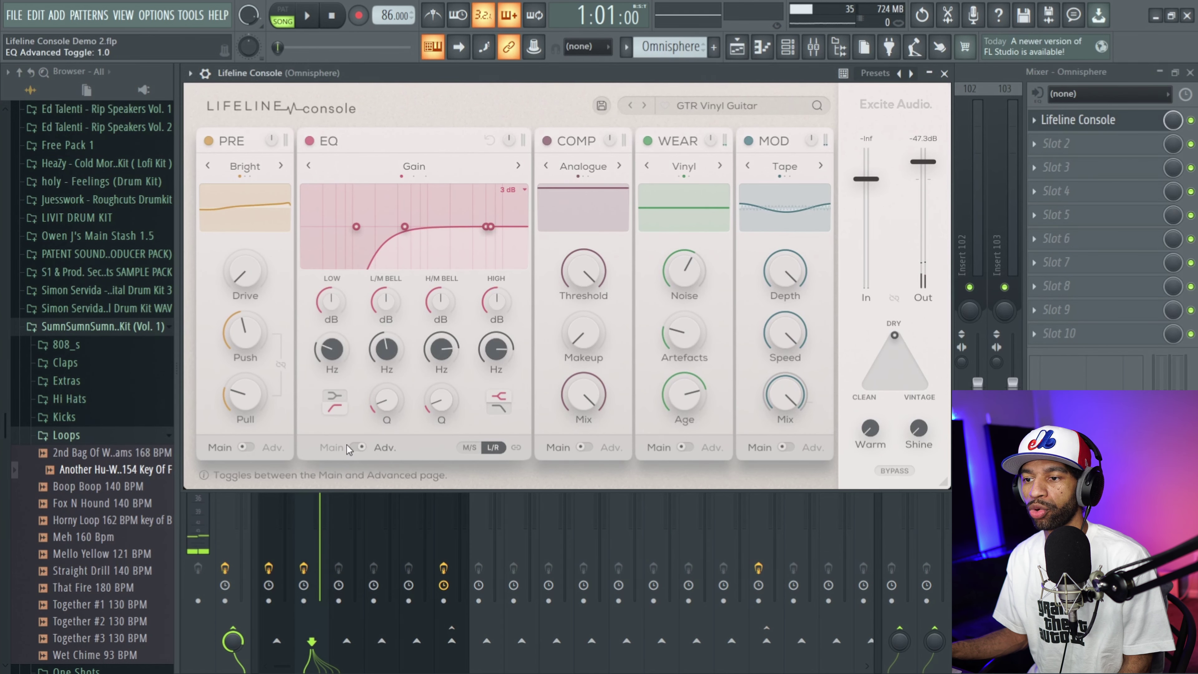
{"action": "left_click", "coordinate": [358, 447]}
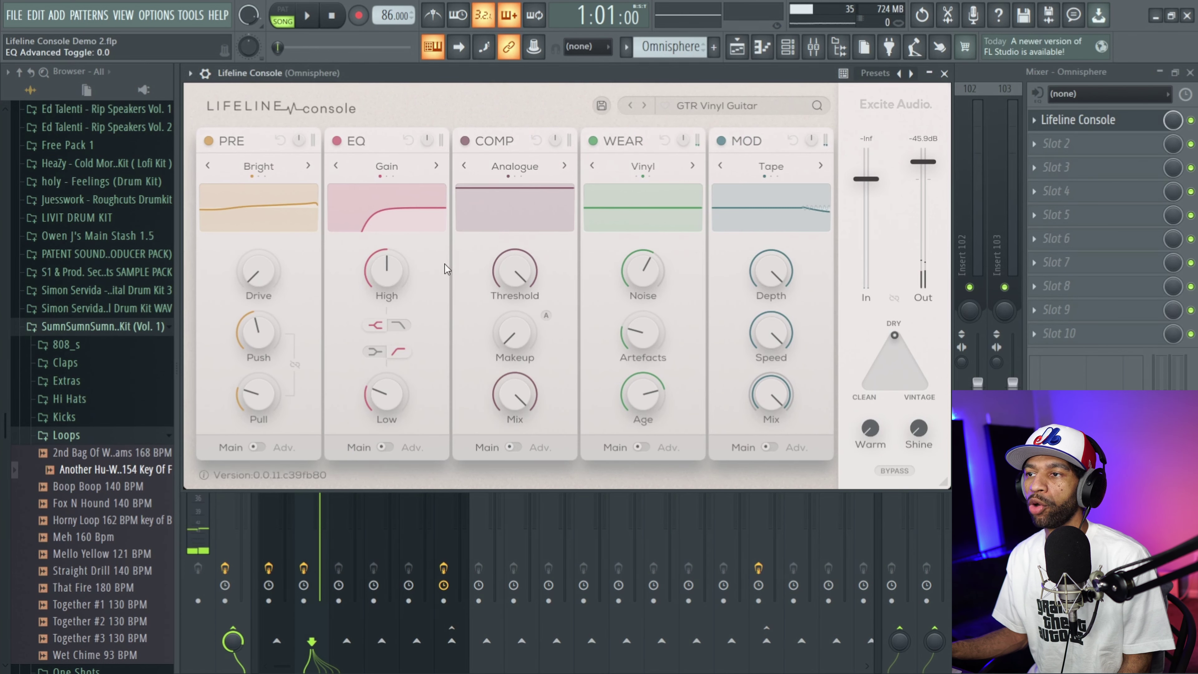
Look through the available modes of the COMP, EQ and PRE modules without choosing a different one
{"action": "left_click", "coordinate": [525, 167]}
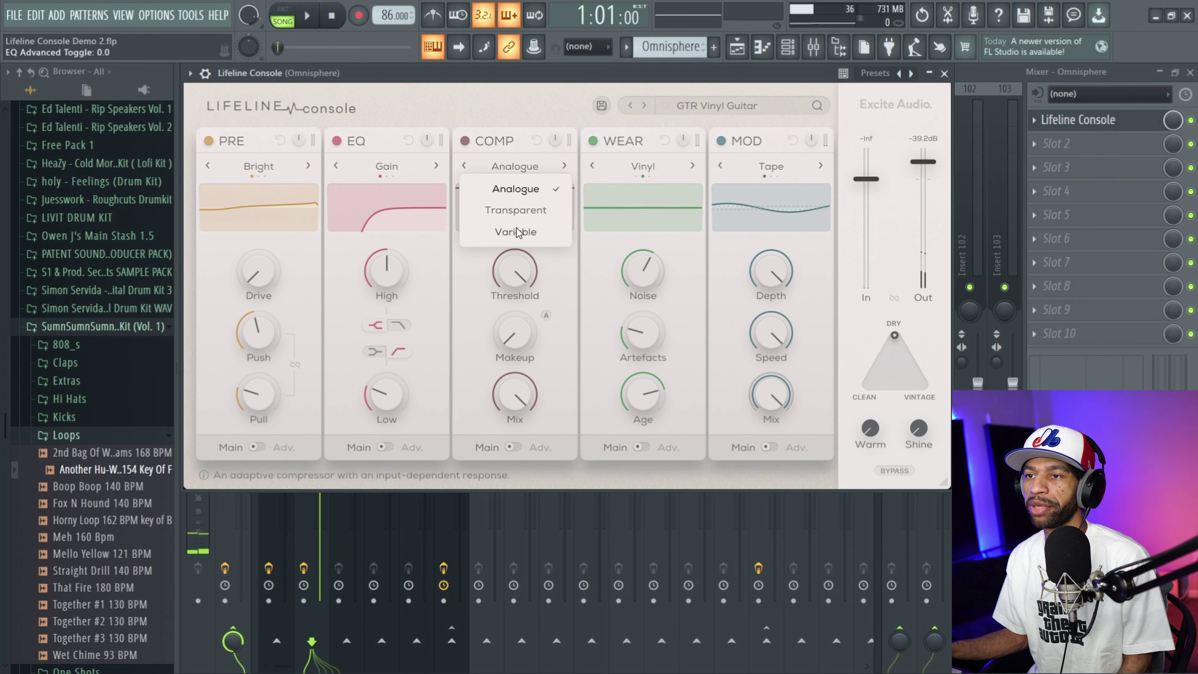
{"action": "left_click", "coordinate": [400, 172]}
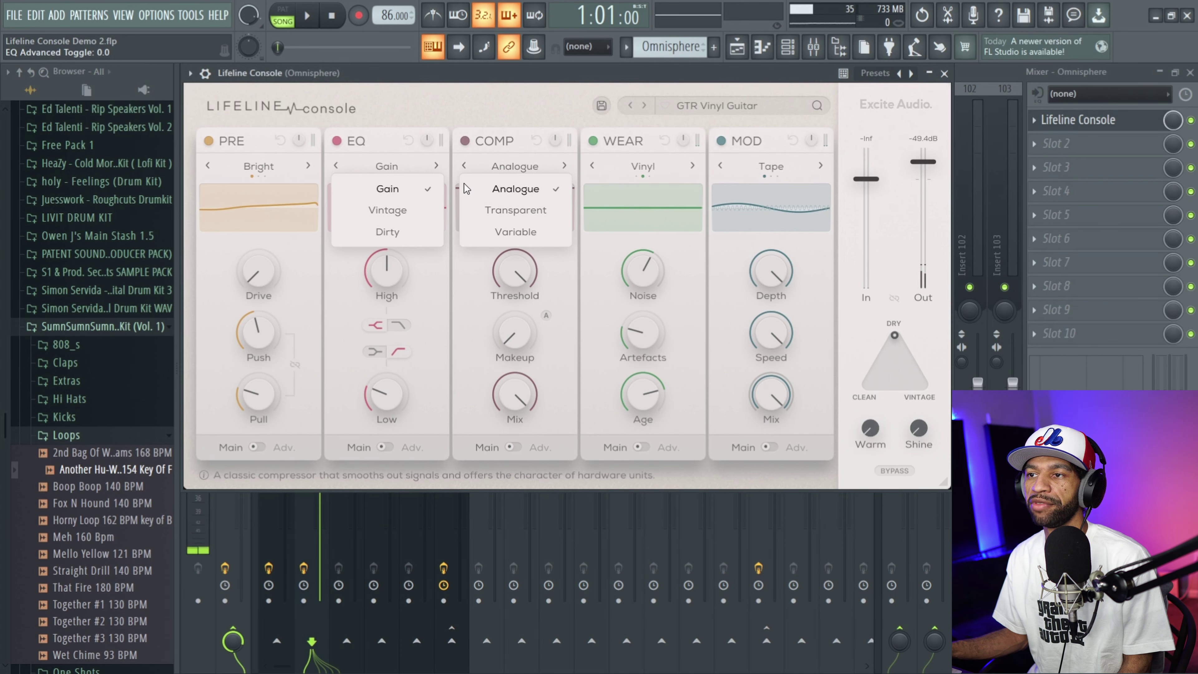
{"action": "left_click", "coordinate": [397, 169]}
{"action": "left_click", "coordinate": [290, 167]}
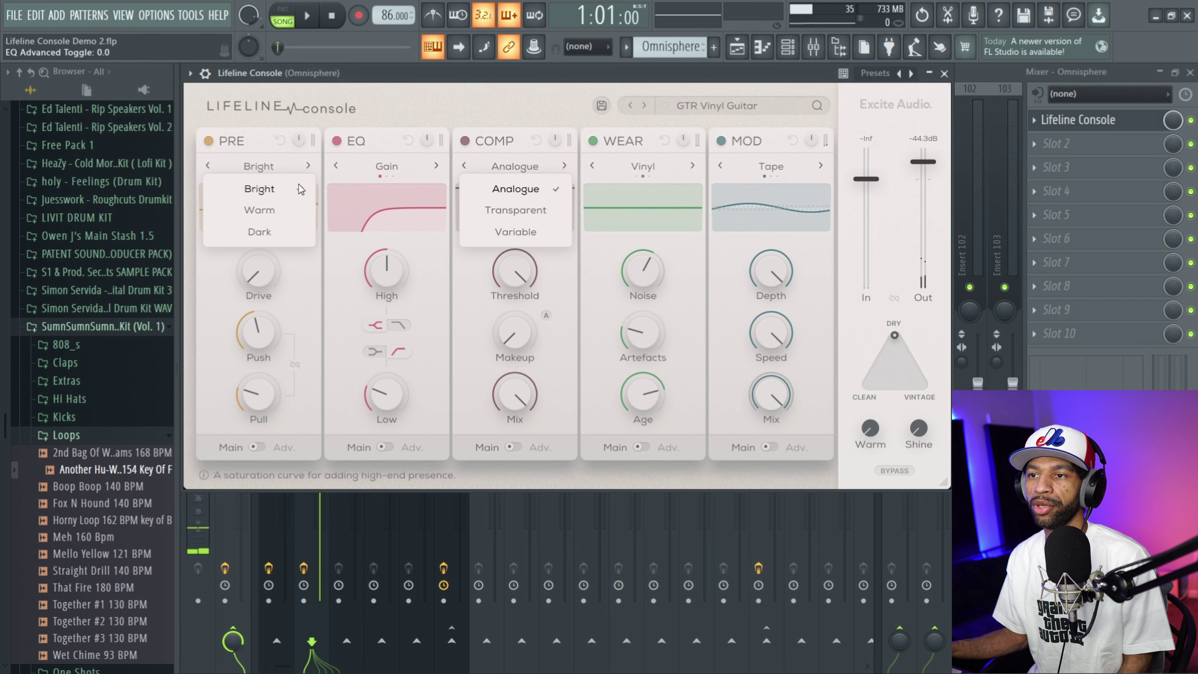
{"action": "left_click", "coordinate": [279, 175]}
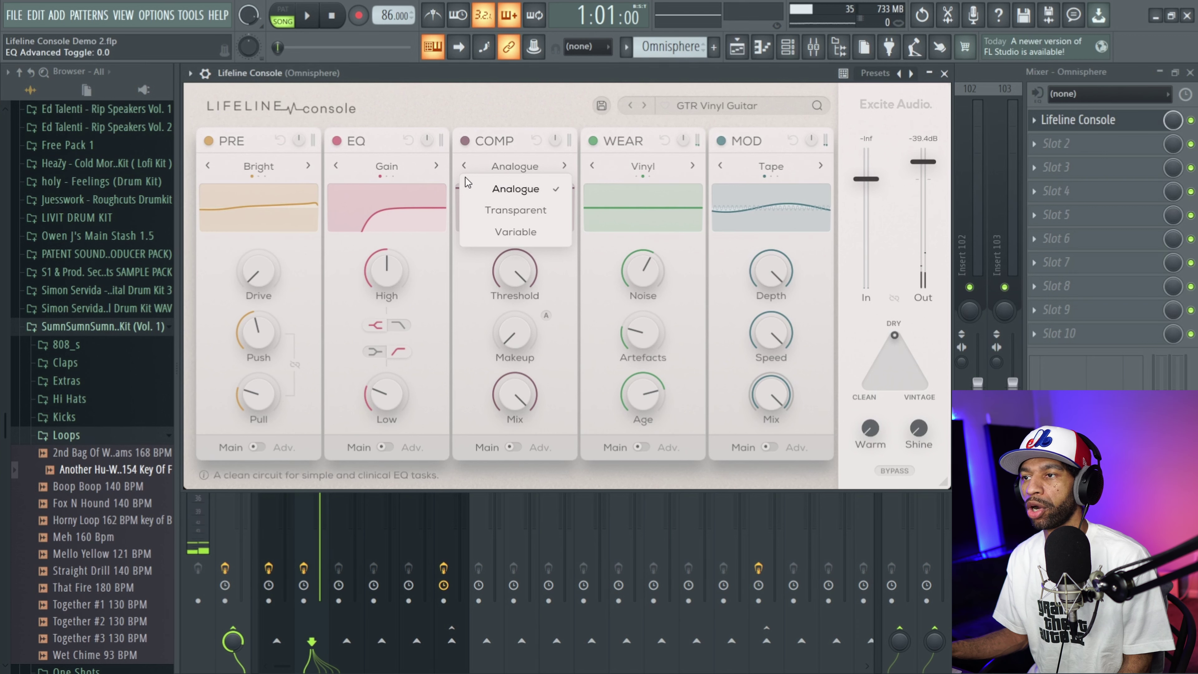
{"action": "left_click", "coordinate": [509, 171]}
View the advanced controls of the COMP and WEAR modules and WEAR's mode choices, returning both modules to their main pages
{"action": "left_click", "coordinate": [514, 447]}
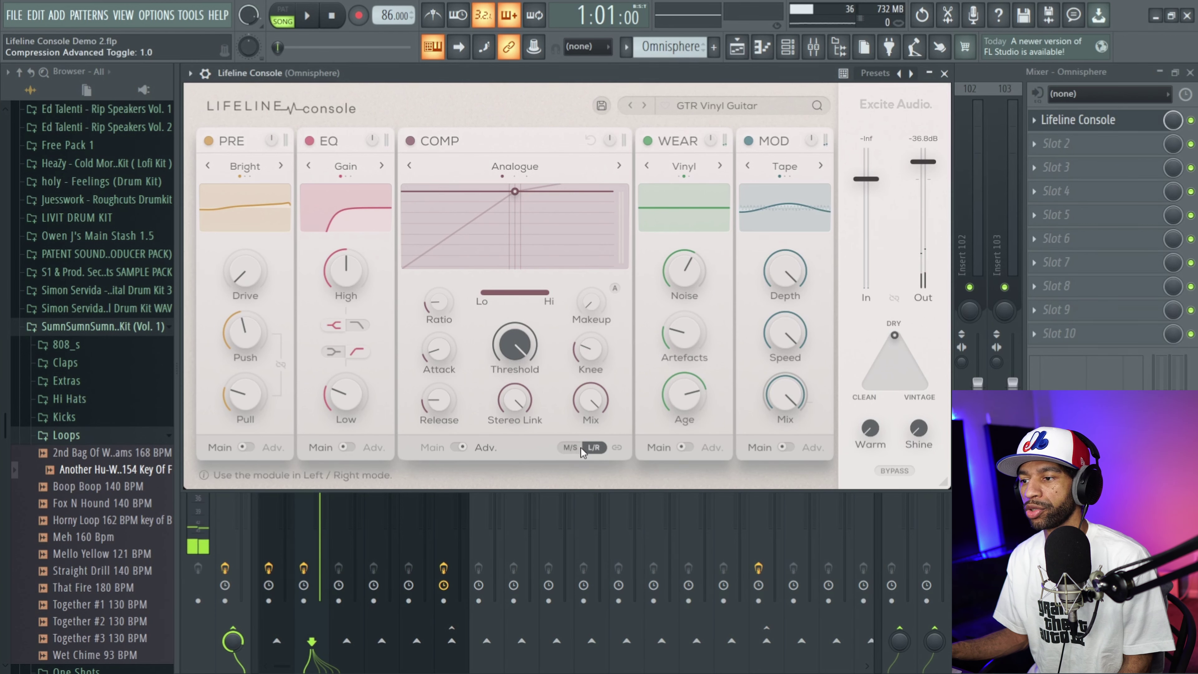
{"action": "left_click", "coordinate": [459, 447]}
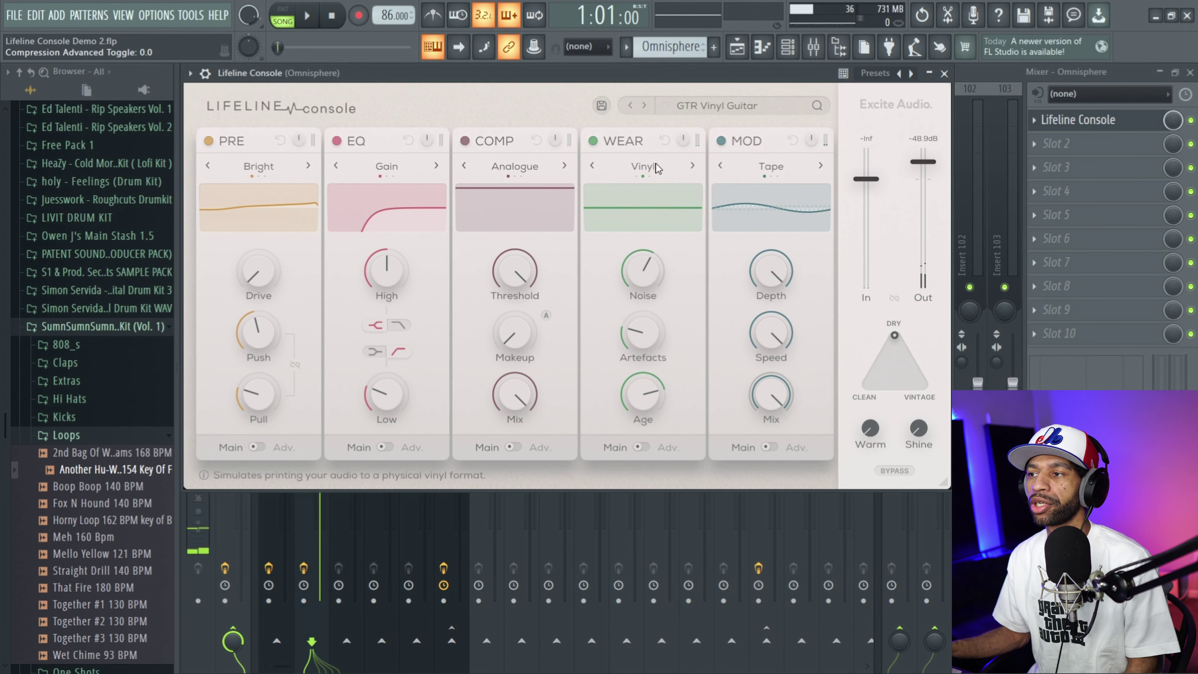
{"action": "mouse_move", "coordinate": [647, 348]}
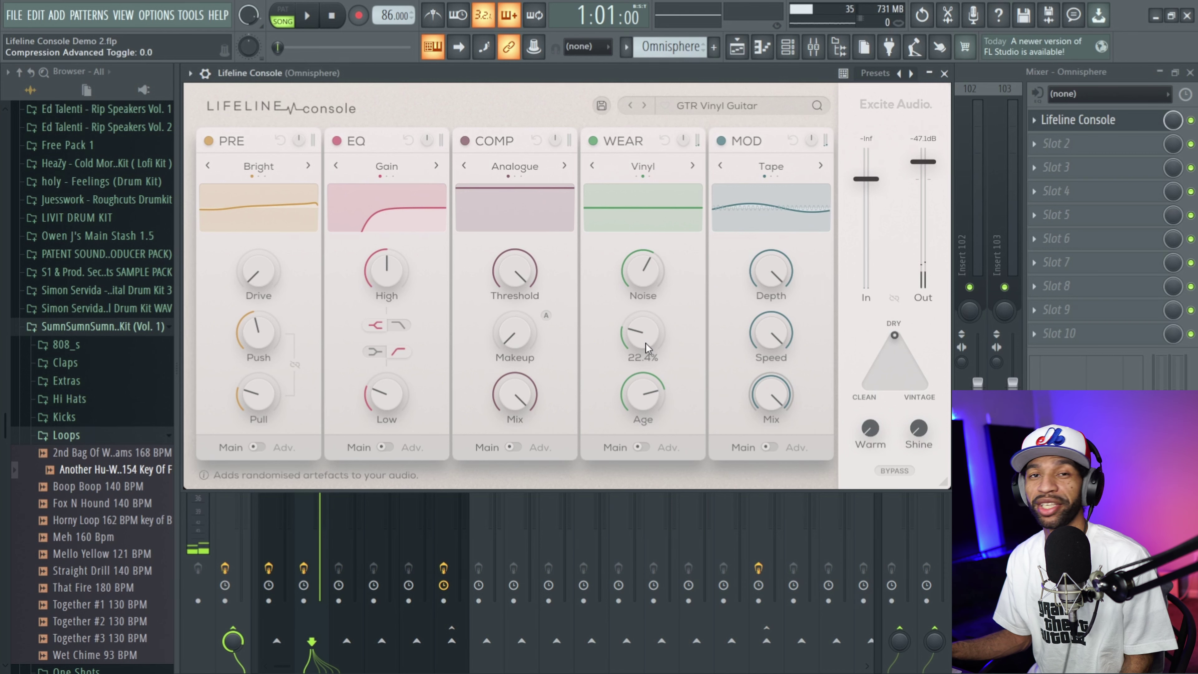
{"action": "left_click", "coordinate": [640, 447]}
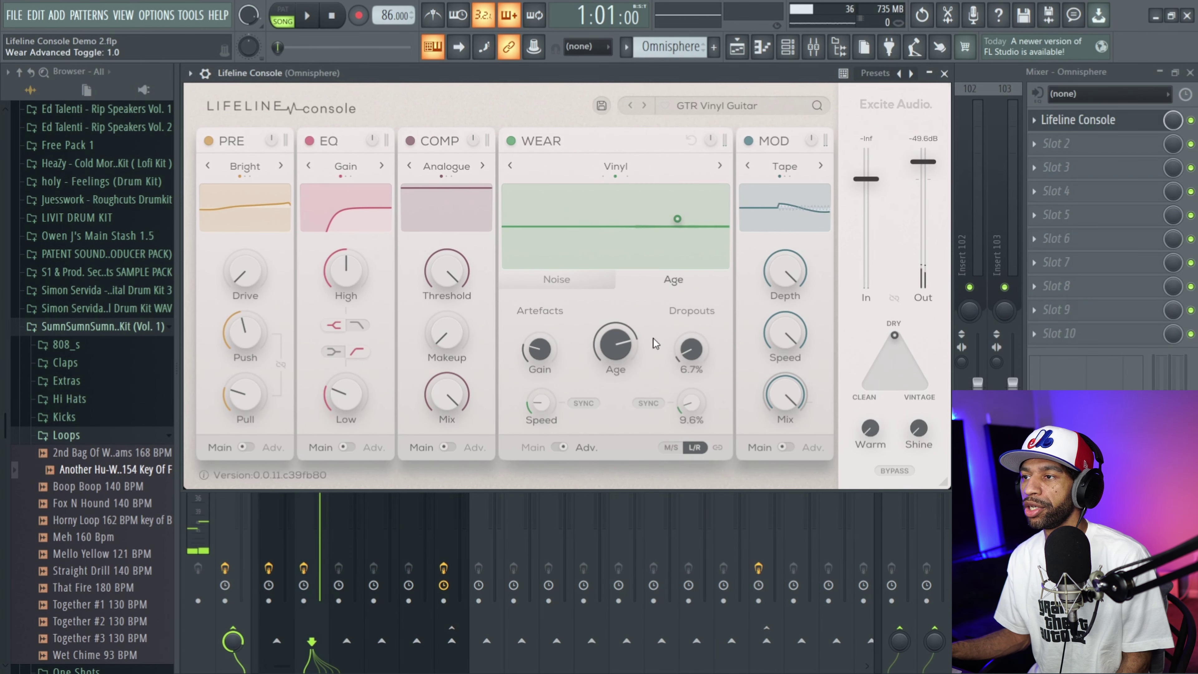
{"action": "left_click", "coordinate": [622, 166]}
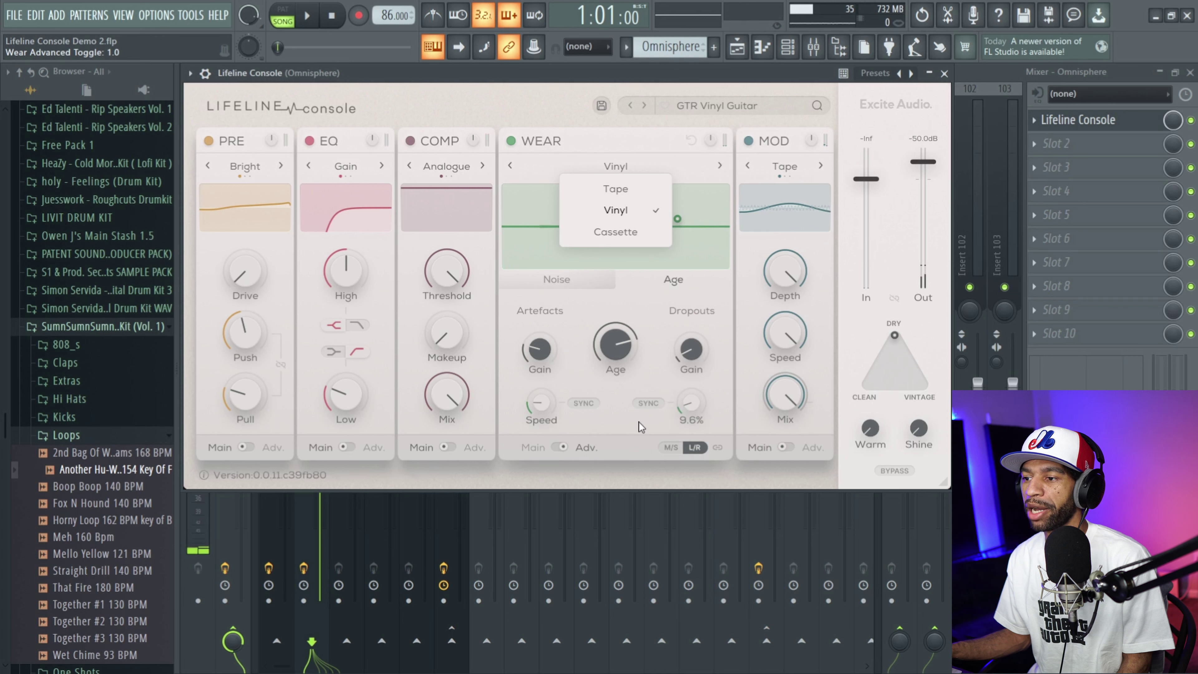
{"action": "left_click", "coordinate": [560, 448]}
{"action": "left_click", "coordinate": [653, 170]}
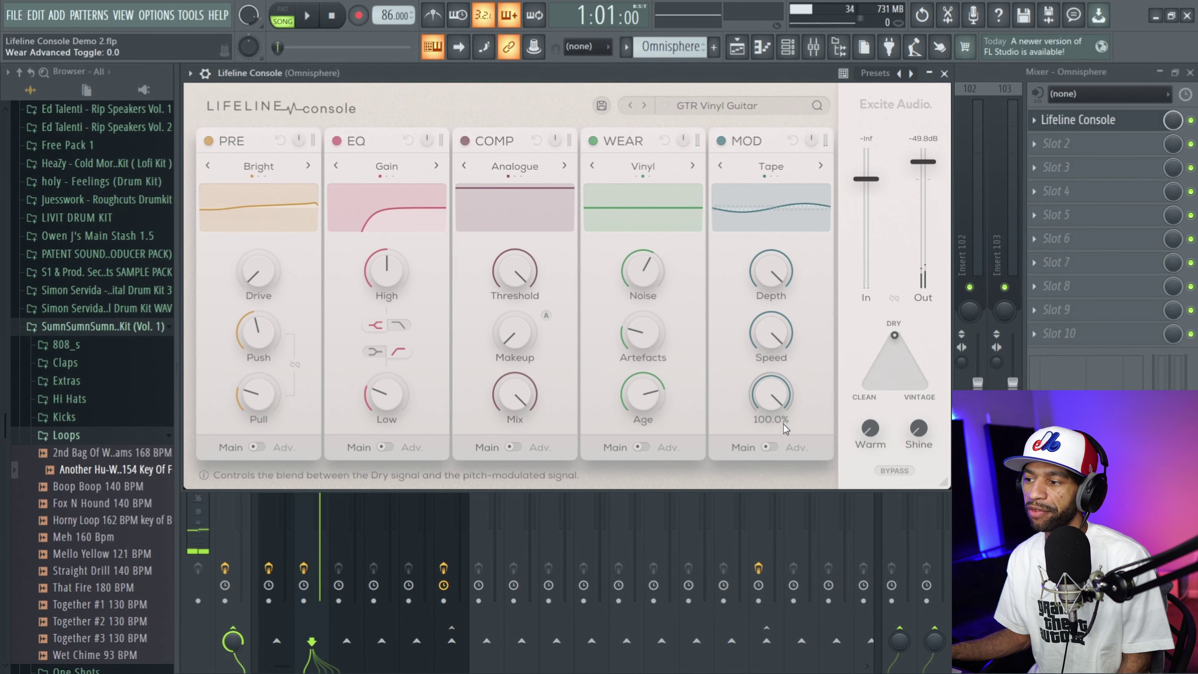
View the MOD module's advanced Wow and Flutter controls and return it to its main page
{"action": "left_click", "coordinate": [771, 446]}
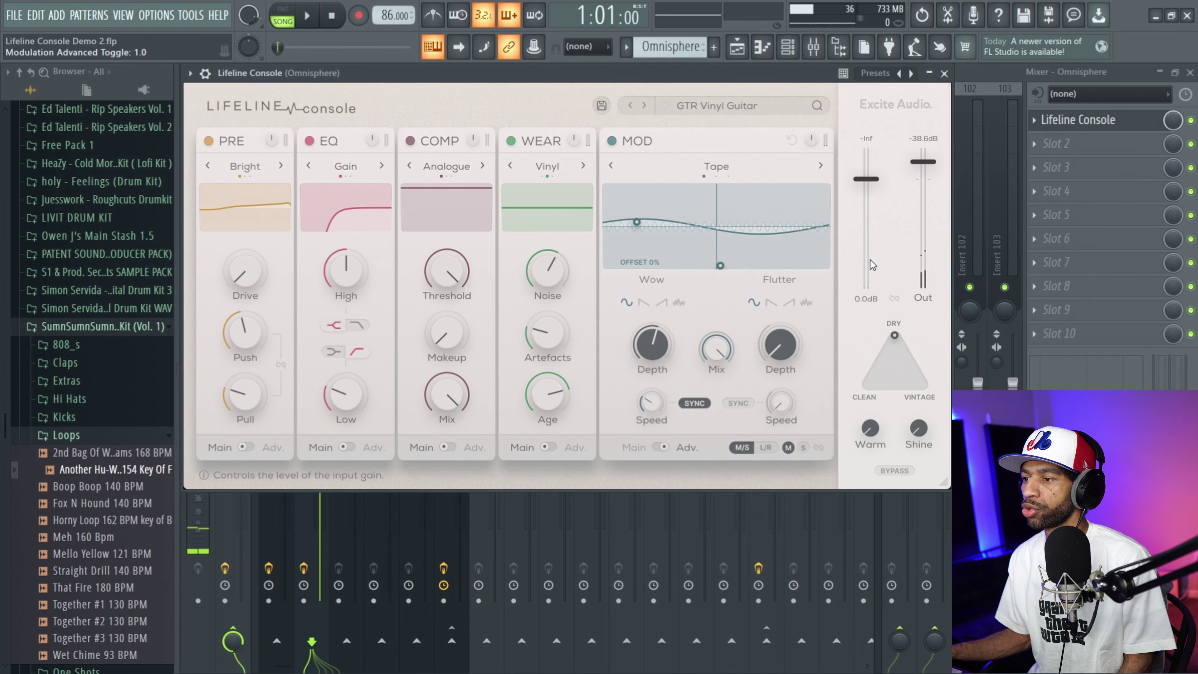
{"action": "left_click", "coordinate": [660, 446]}
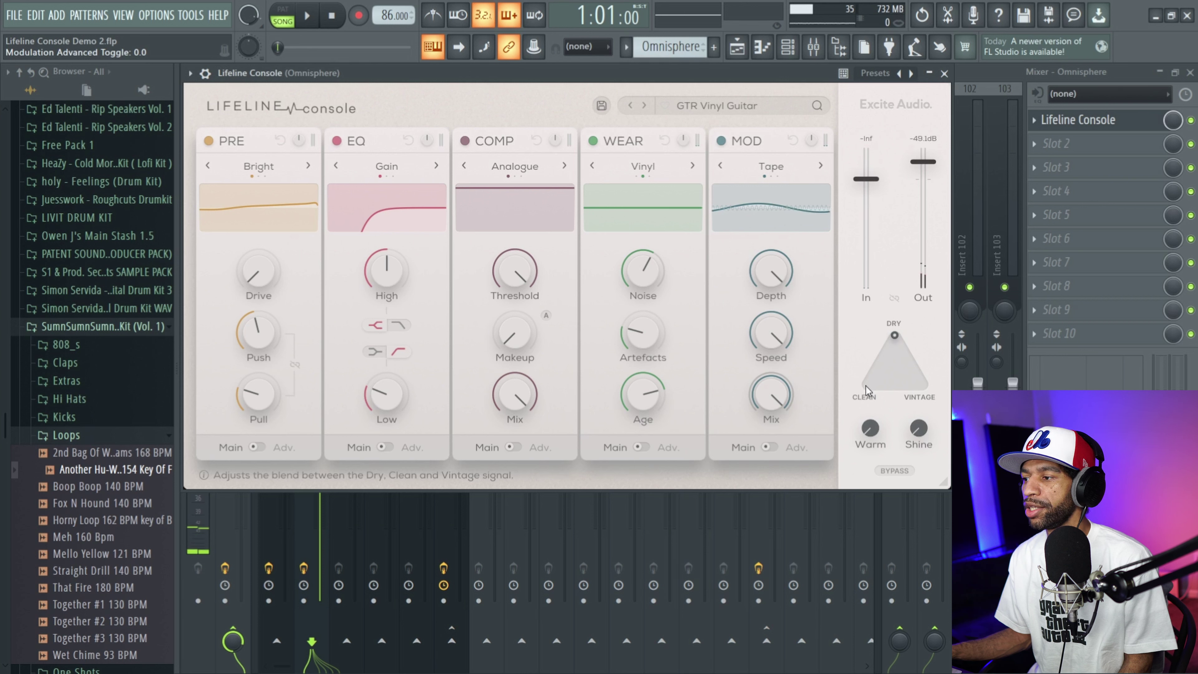
{"action": "mouse_move", "coordinate": [919, 435]}
{"action": "mouse_move", "coordinate": [876, 430]}
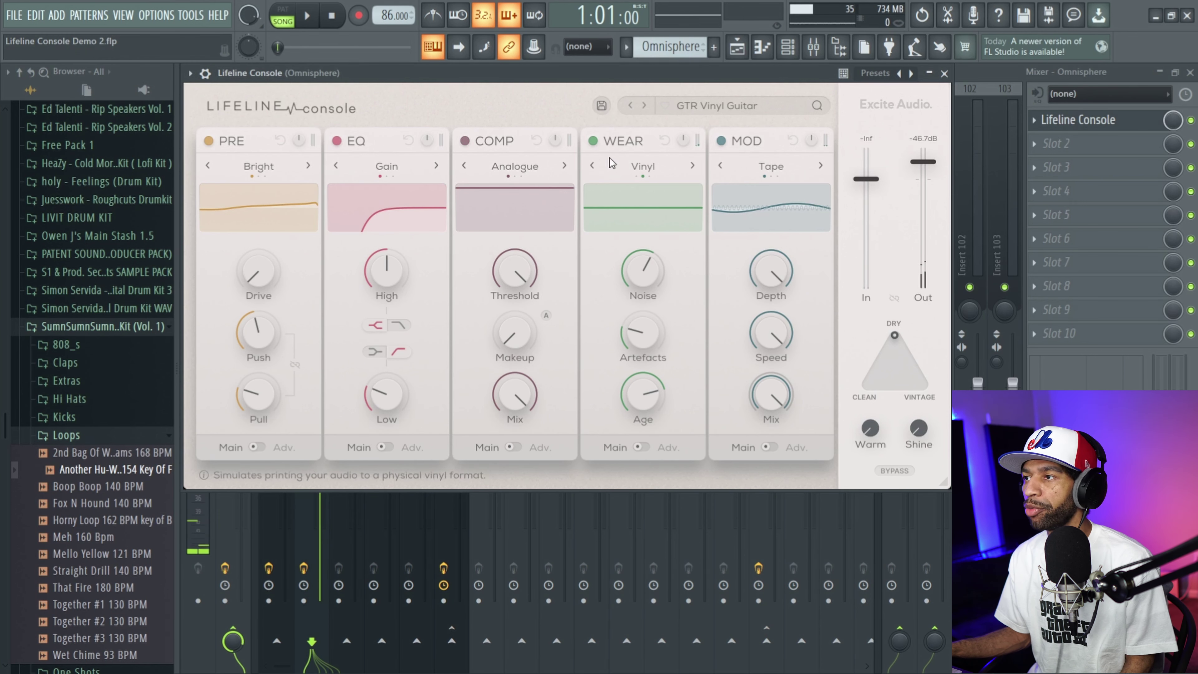
Look at the playlist, return to the mixer, and mute and unmute the Master track
{"action": "left_click", "coordinate": [737, 50]}
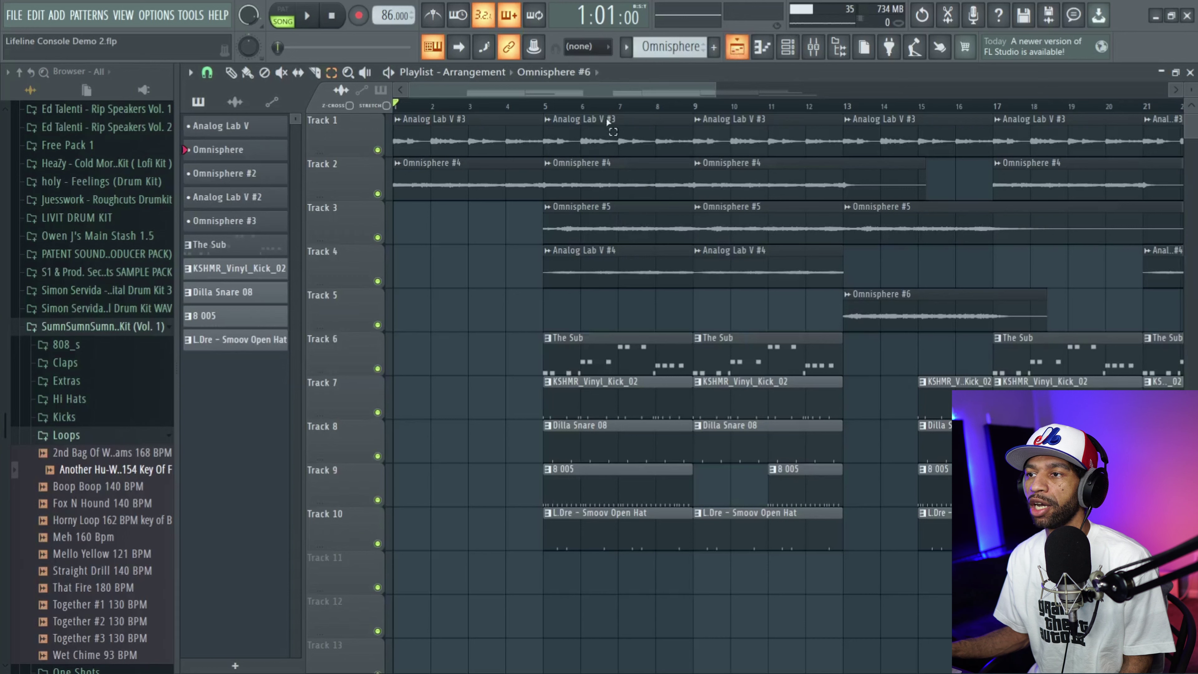
{"action": "left_click", "coordinate": [814, 49]}
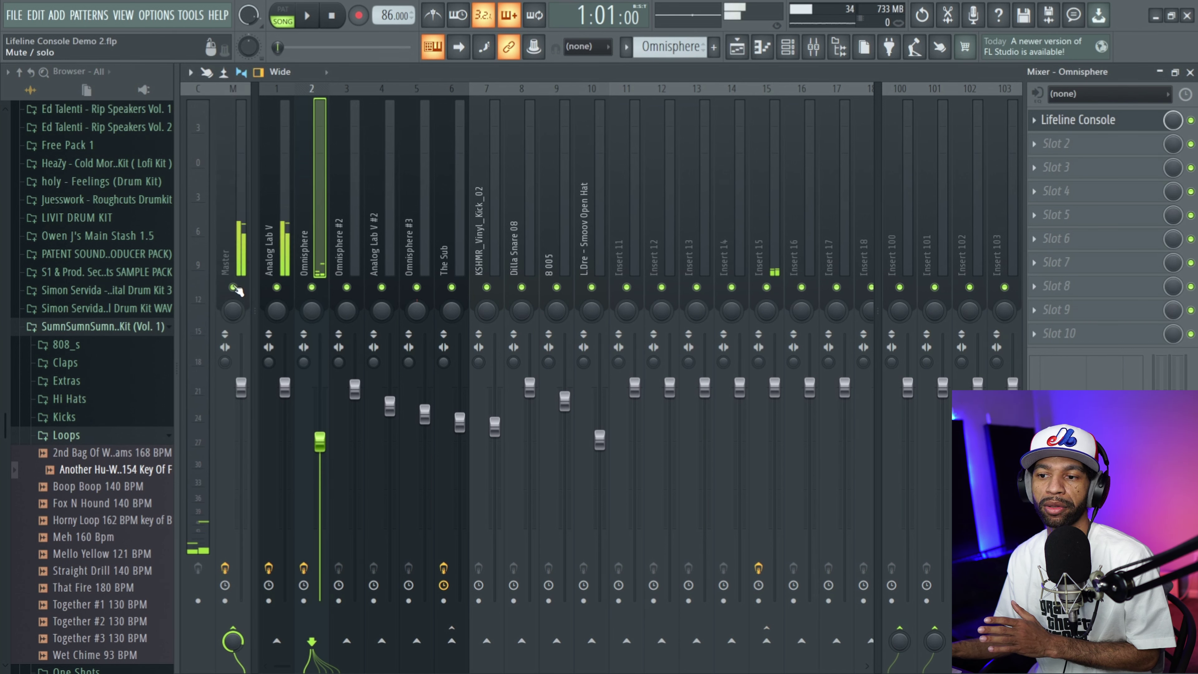
{"action": "left_click", "coordinate": [233, 287]}
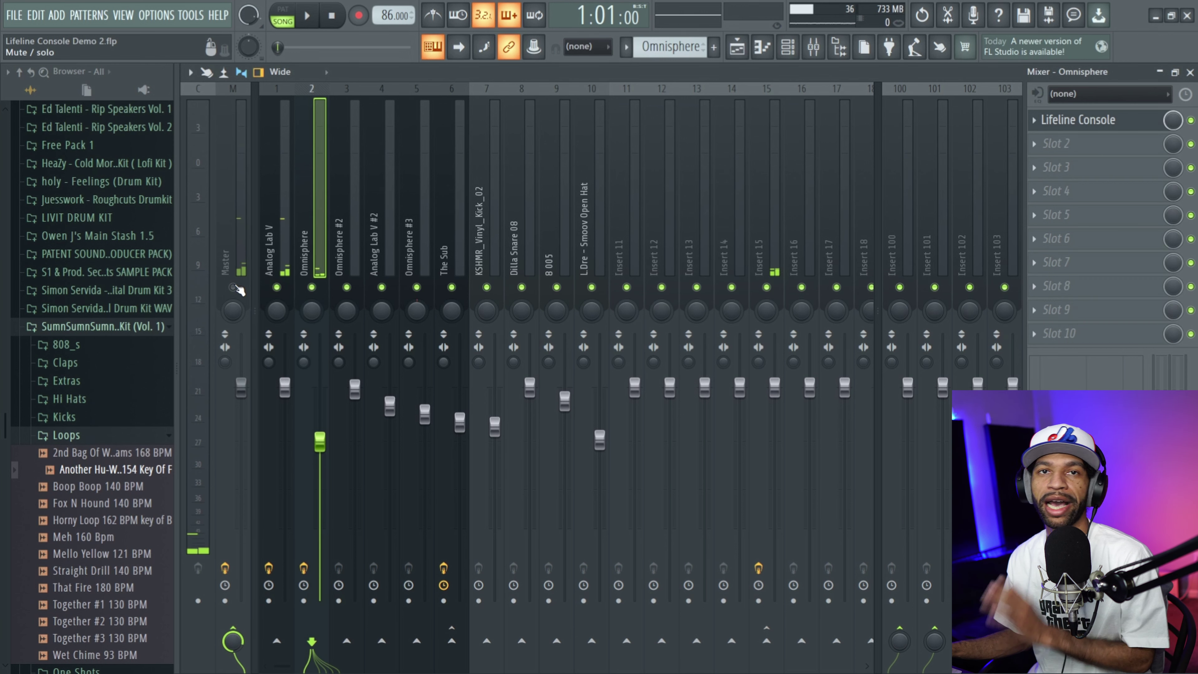
{"action": "left_click", "coordinate": [234, 287]}
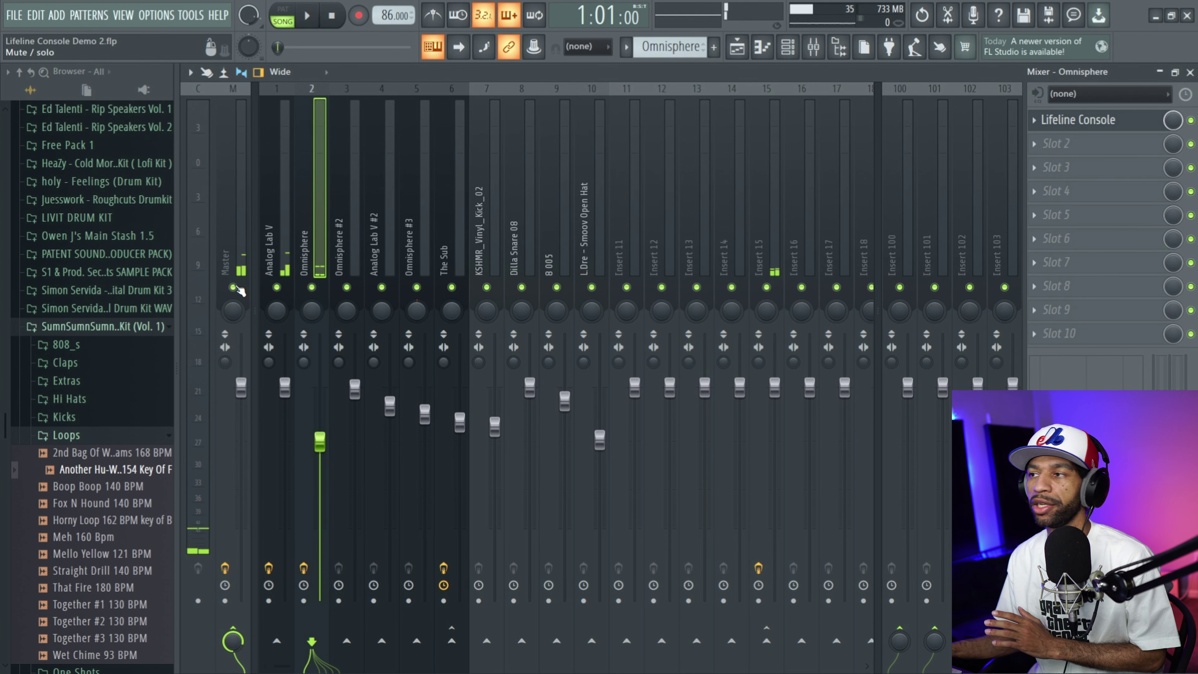
Play the song from the start in the playlist and stop it around bar 14
{"action": "left_click", "coordinate": [737, 48]}
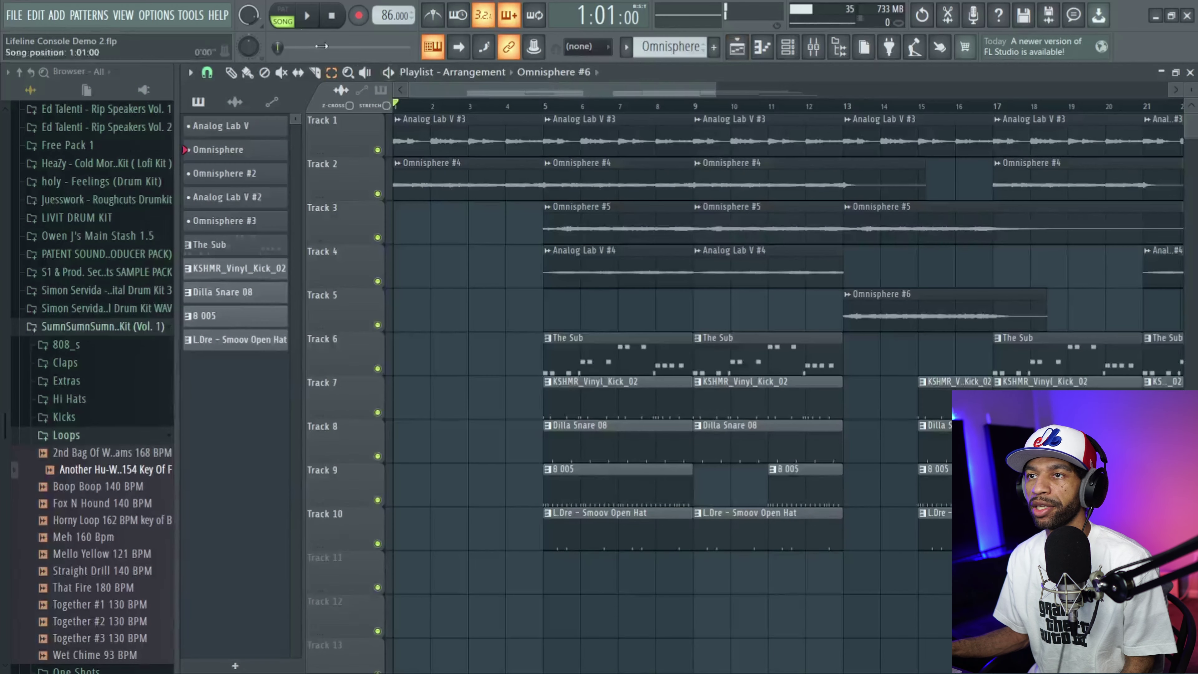
{"action": "left_click", "coordinate": [308, 17]}
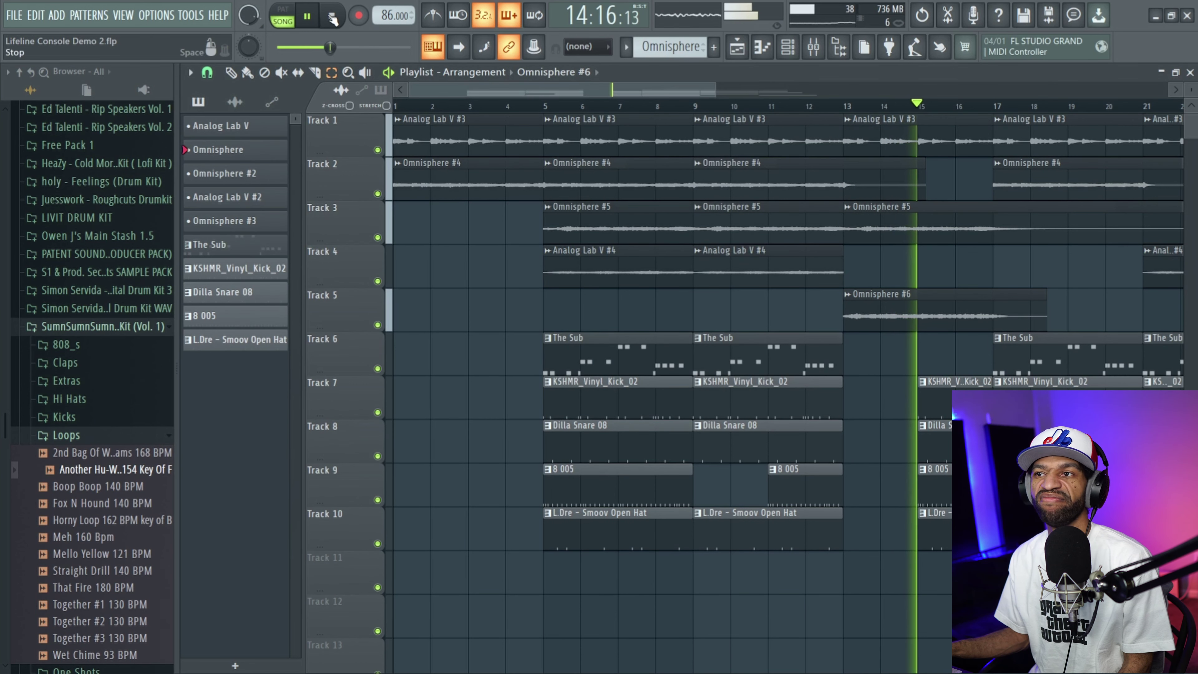
{"action": "left_click", "coordinate": [333, 18]}
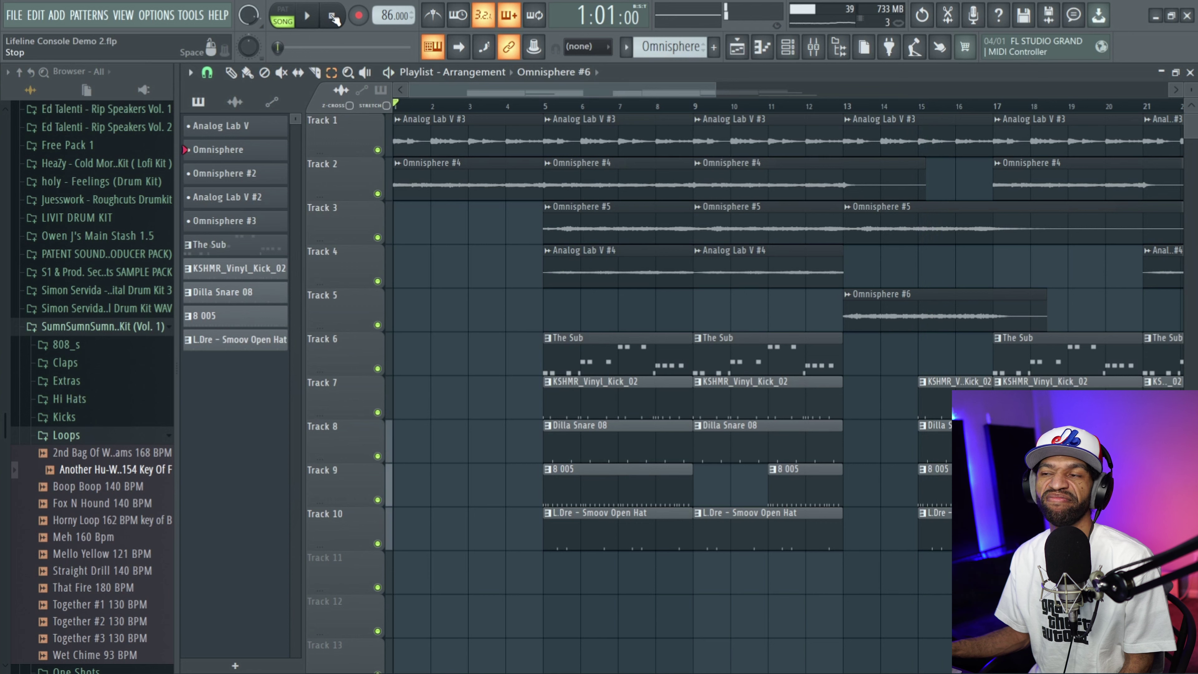
Solo the Analog Lab V track in the mixer and listen to it with its Lifeline Console effect disabled
{"action": "left_click", "coordinate": [813, 47]}
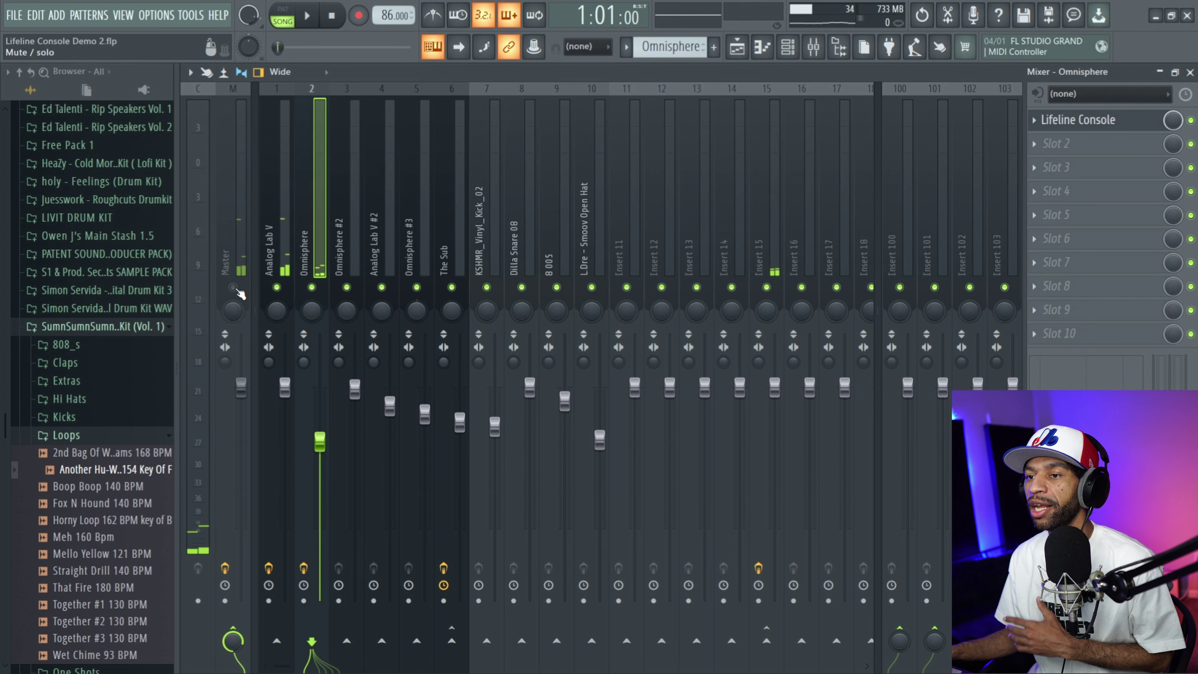
{"action": "left_click", "coordinate": [235, 246]}
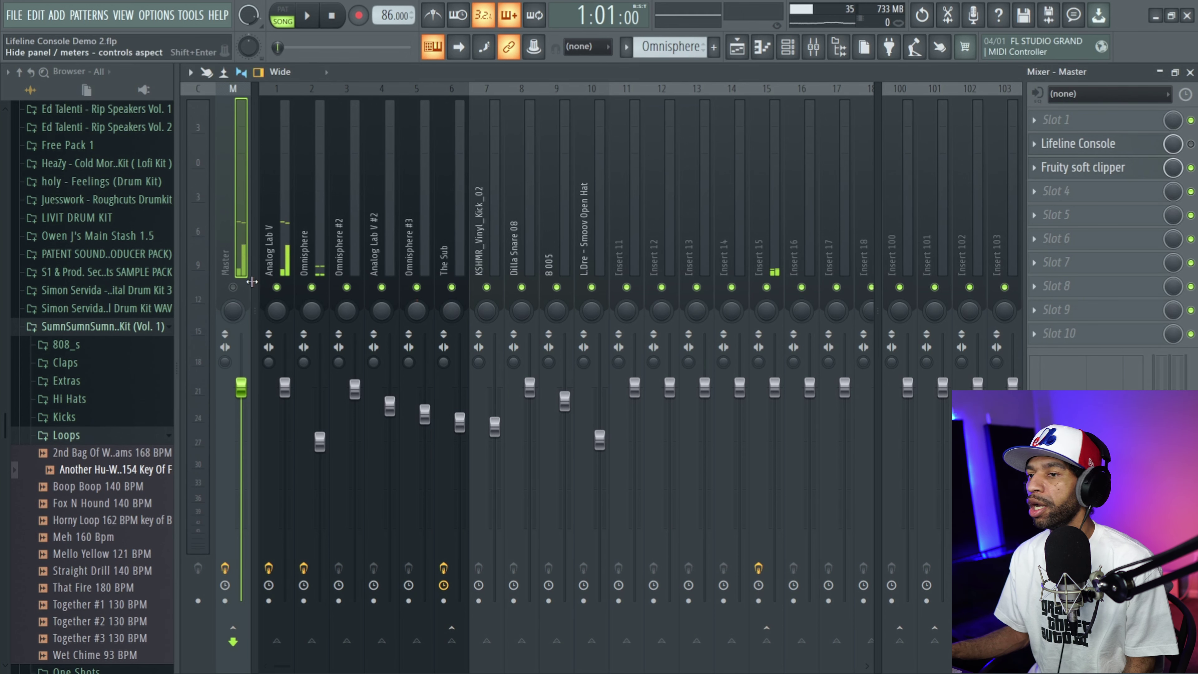
{"action": "left_click", "coordinate": [283, 237]}
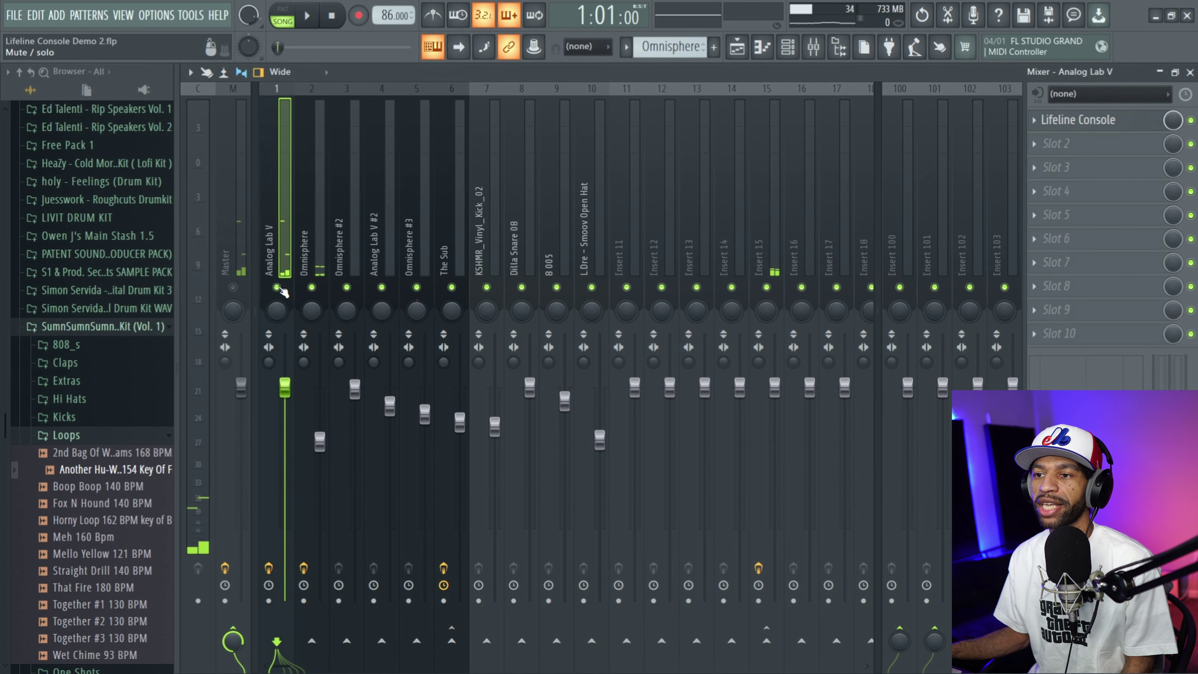
{"action": "right_click", "coordinate": [276, 287]}
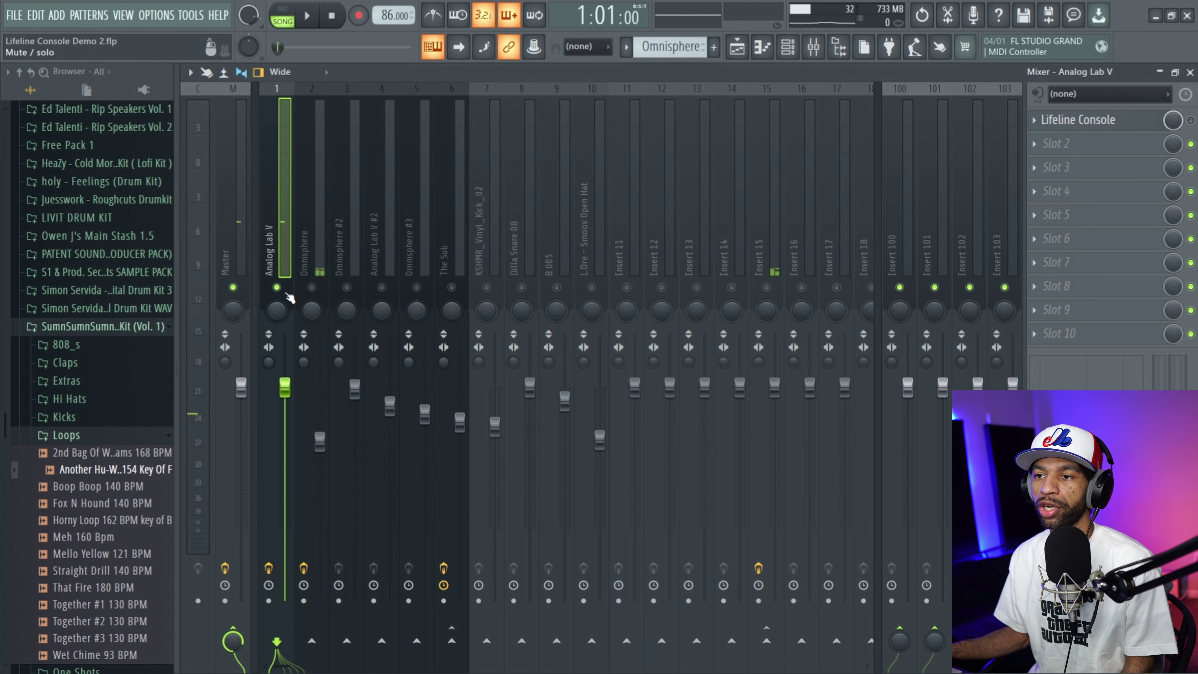
{"action": "left_click", "coordinate": [310, 16]}
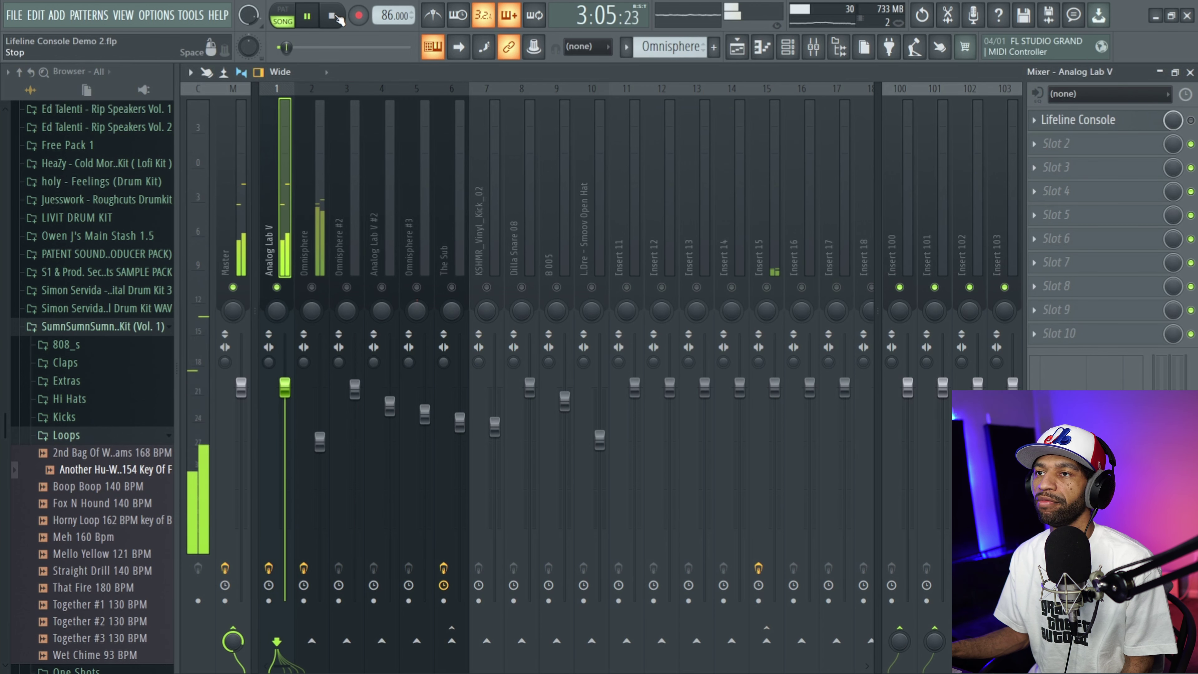
{"action": "left_click", "coordinate": [337, 15]}
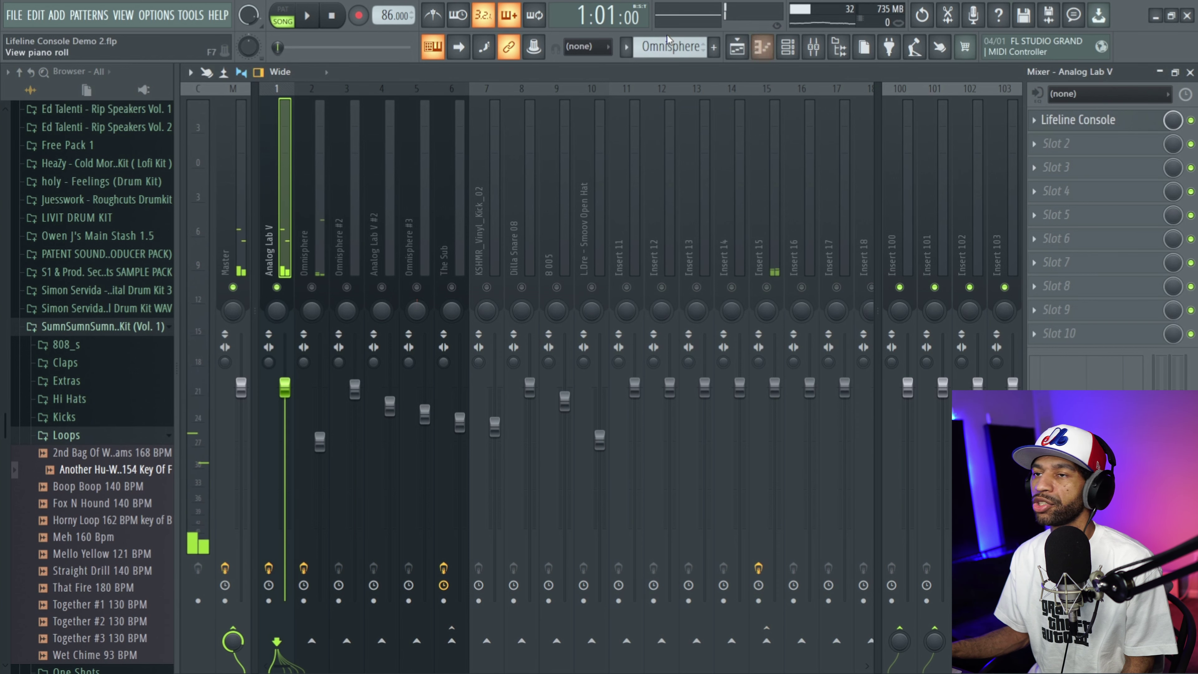
Play the soloed Analog Lab V track with Lifeline Console enabled, view the effect's settings during playback, and close its window
{"action": "left_click", "coordinate": [309, 17]}
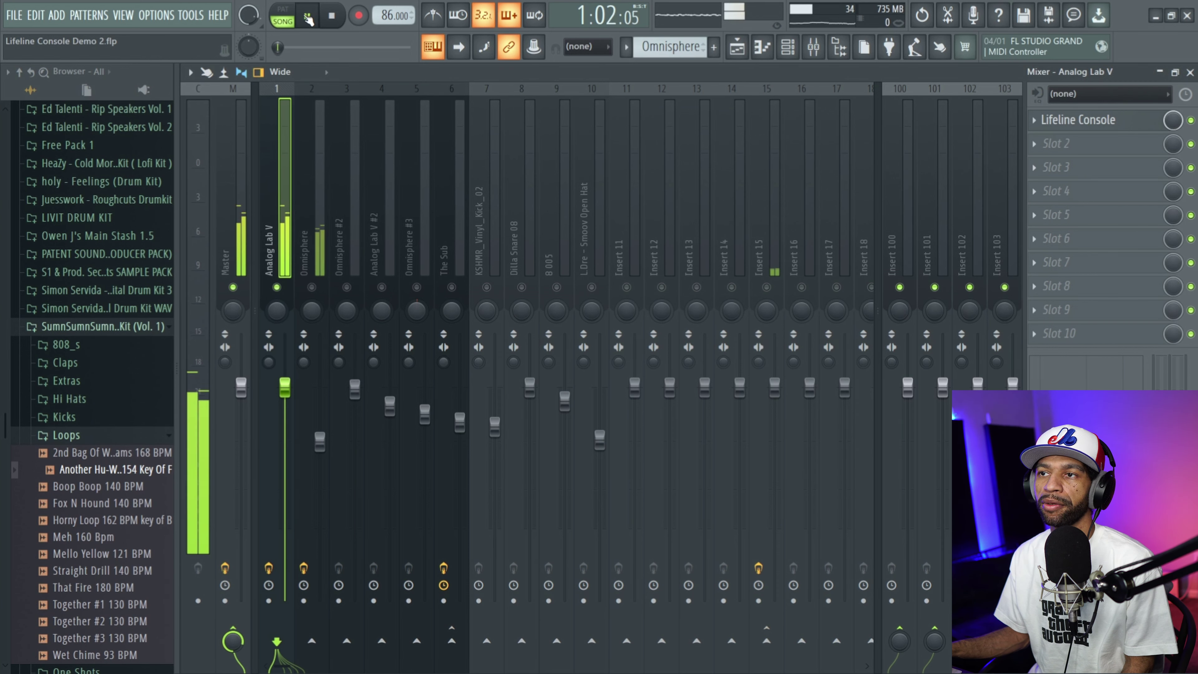
{"action": "left_click", "coordinate": [1073, 124]}
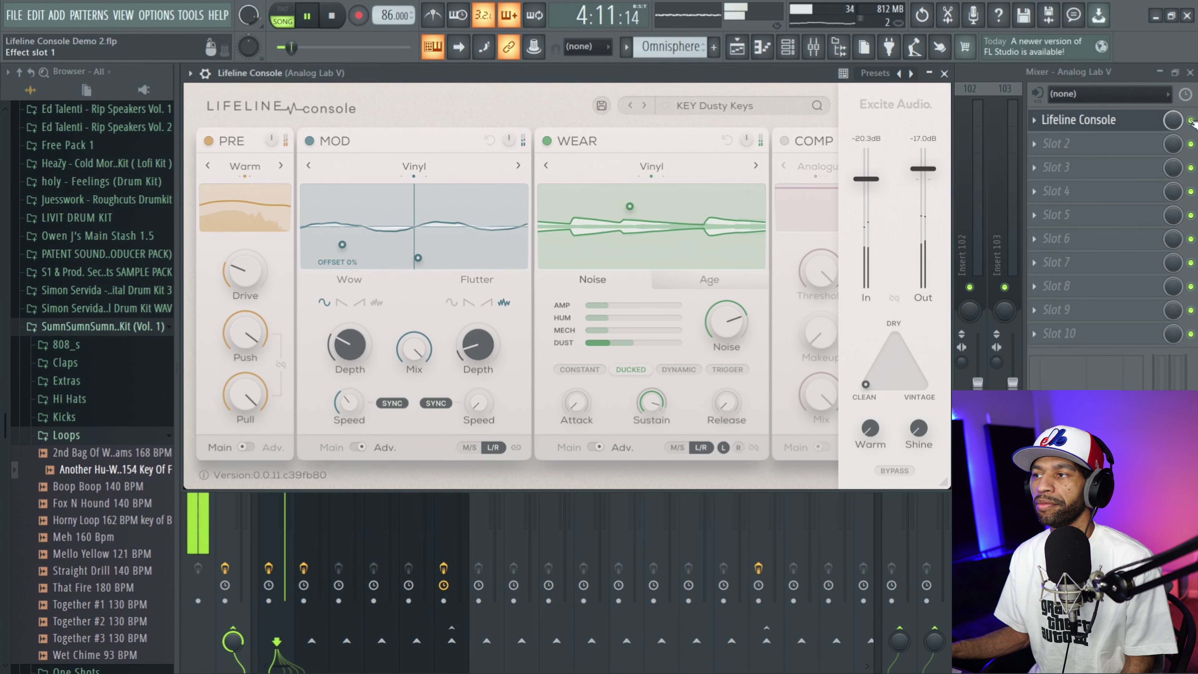
{"action": "key", "text": "space"}
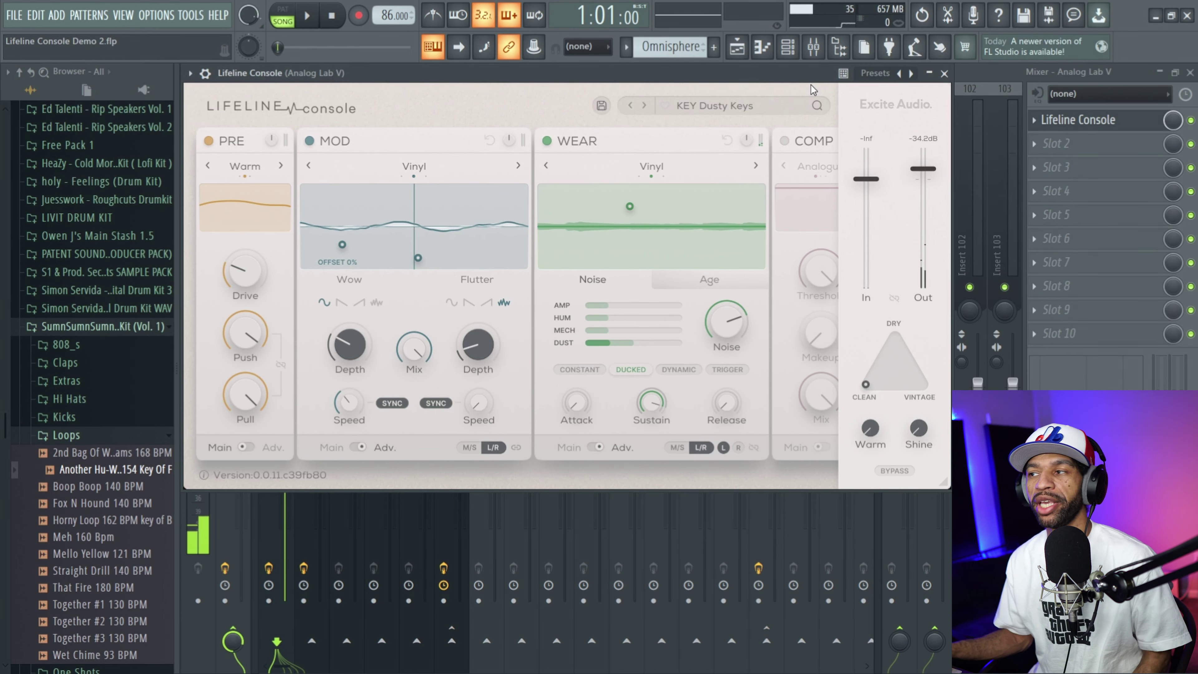
{"action": "left_click", "coordinate": [944, 73]}
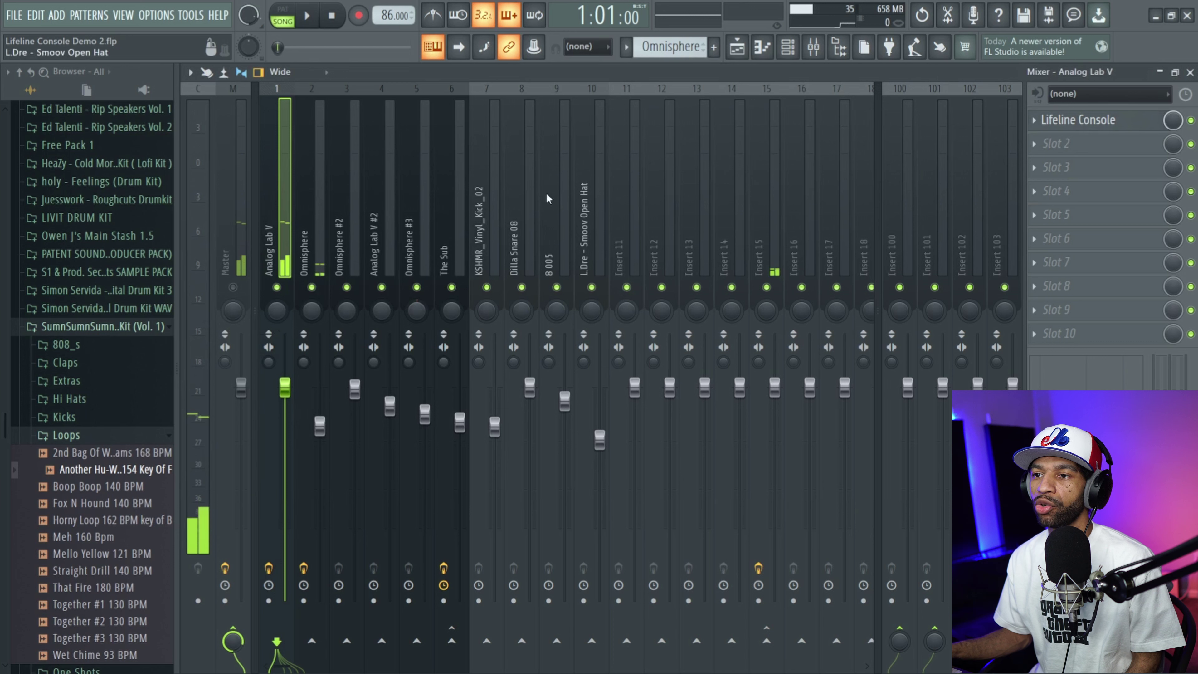
Mute Analog Lab V, unmute the Master, and play the Omnisphere track from the start with its Lifeline Console effect disabled
{"action": "left_click", "coordinate": [319, 243]}
{"action": "left_click", "coordinate": [278, 287]}
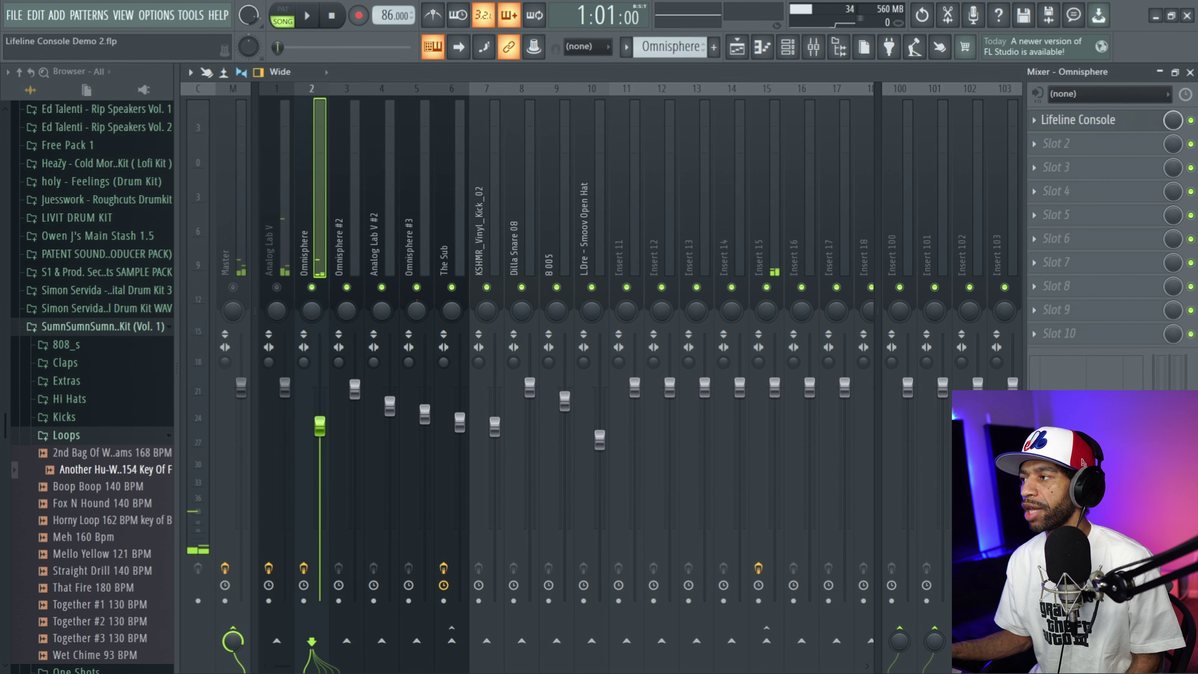
{"action": "left_click", "coordinate": [1191, 122]}
{"action": "left_click", "coordinate": [233, 288]}
{"action": "left_click", "coordinate": [307, 16]}
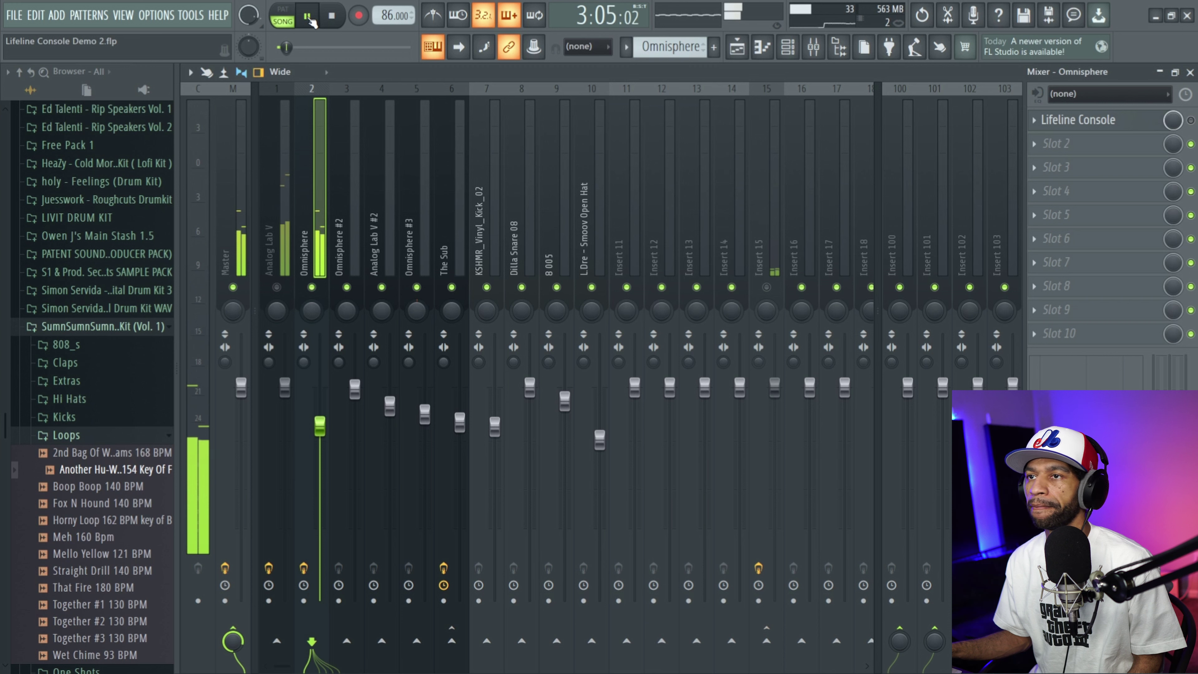
{"action": "left_click", "coordinate": [336, 17]}
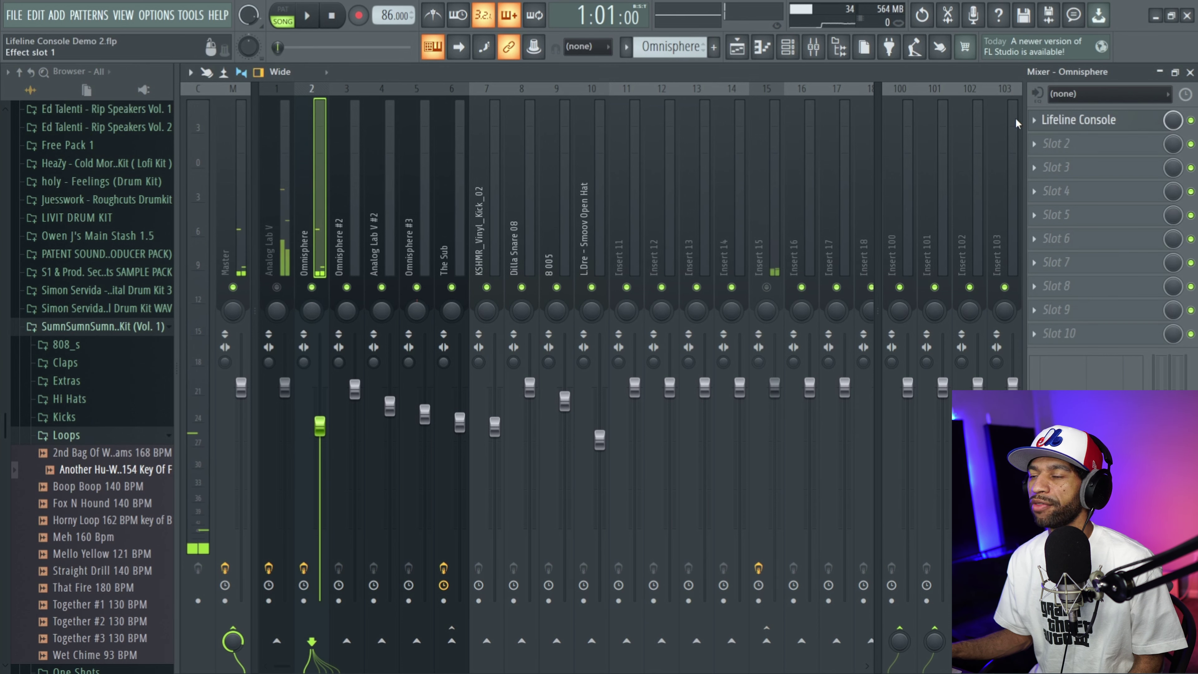
Play the Omnisphere track with Lifeline Console enabled, view the effect's settings, and stop playback and close its window
{"action": "left_click", "coordinate": [308, 17]}
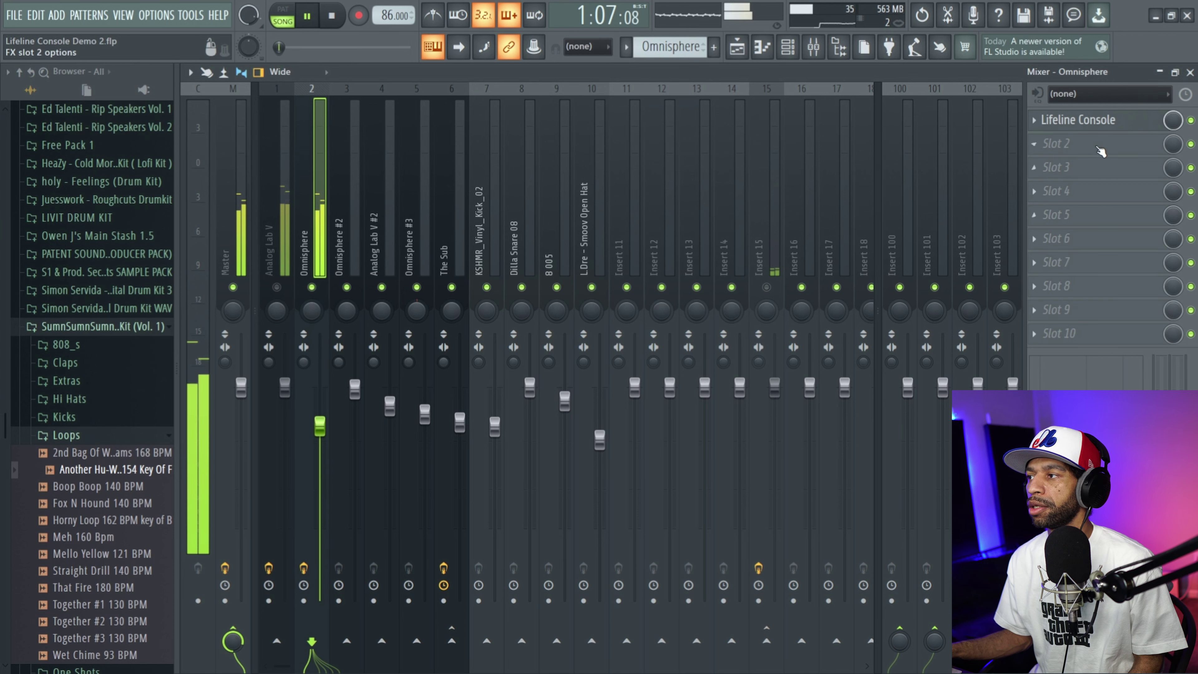
{"action": "left_click", "coordinate": [1091, 124]}
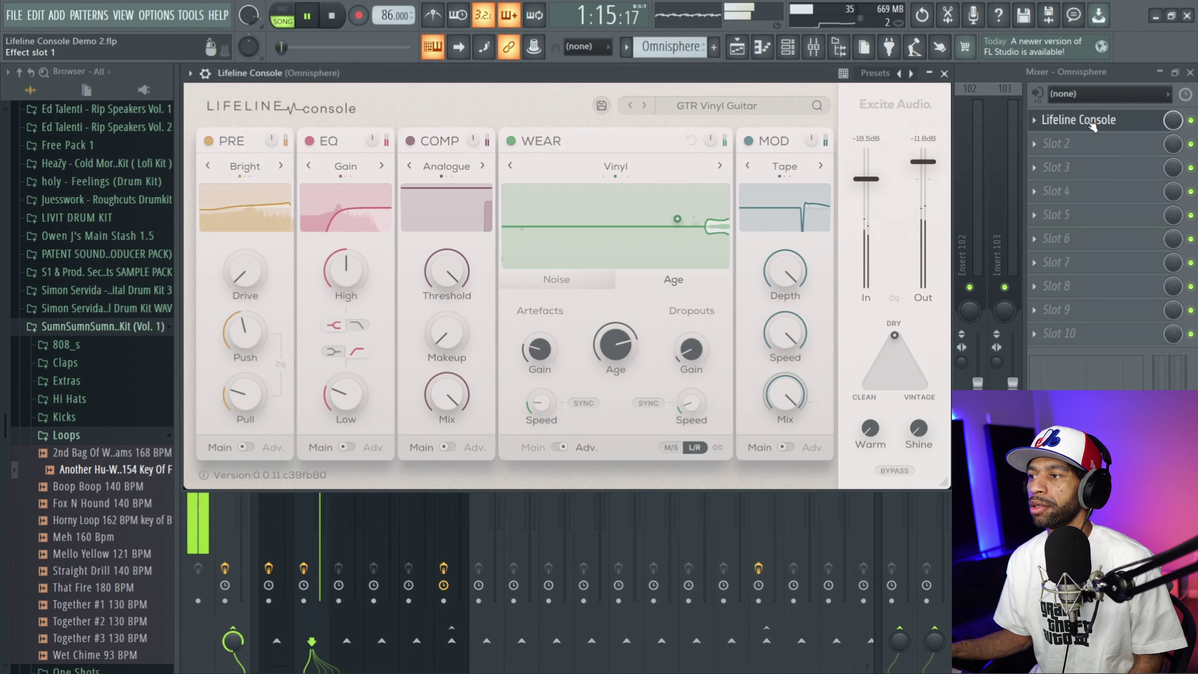
{"action": "left_click", "coordinate": [334, 17]}
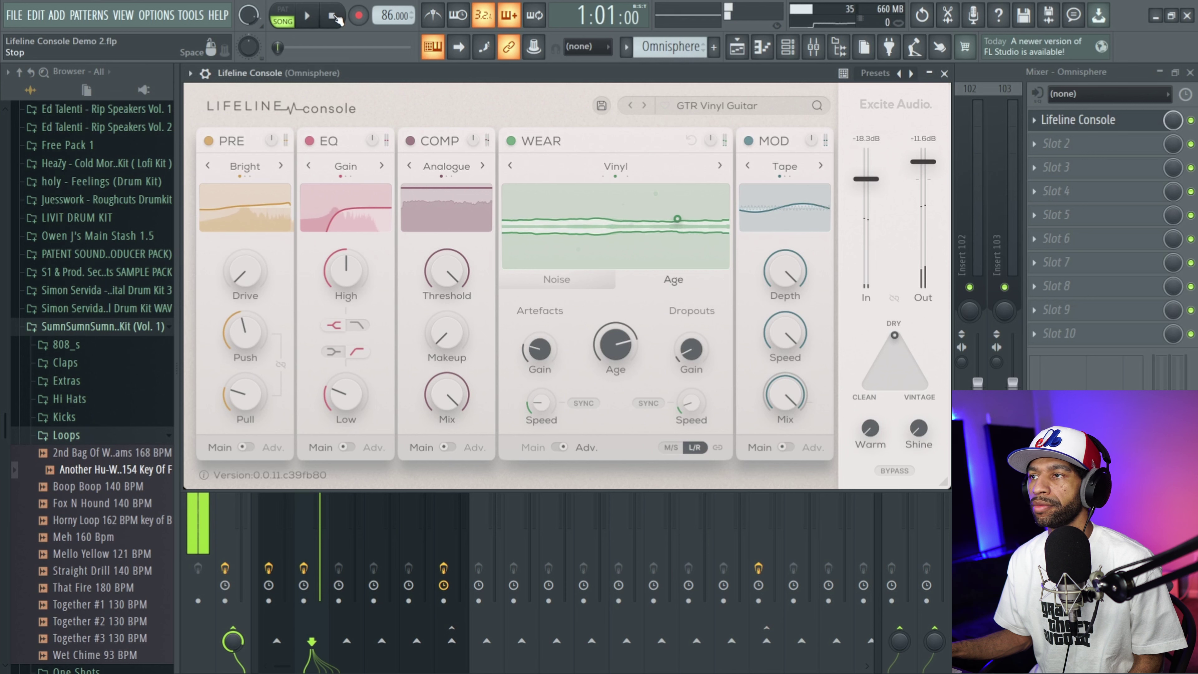
{"action": "left_click", "coordinate": [944, 73]}
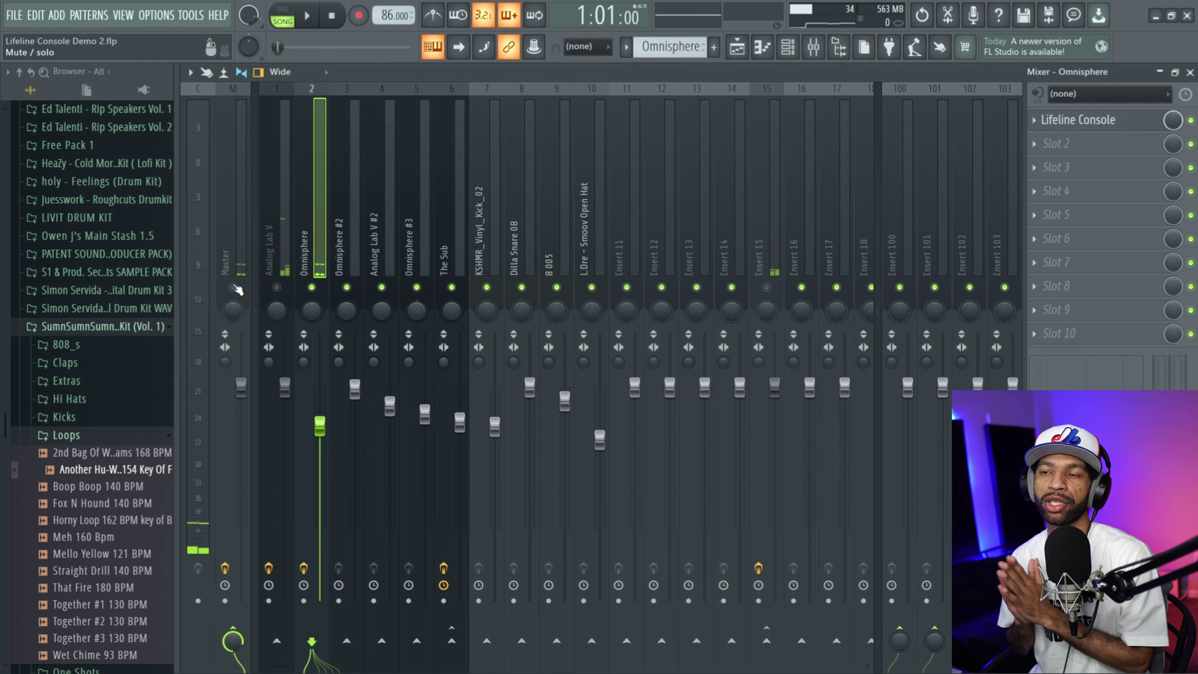
{"action": "left_click", "coordinate": [1067, 122]}
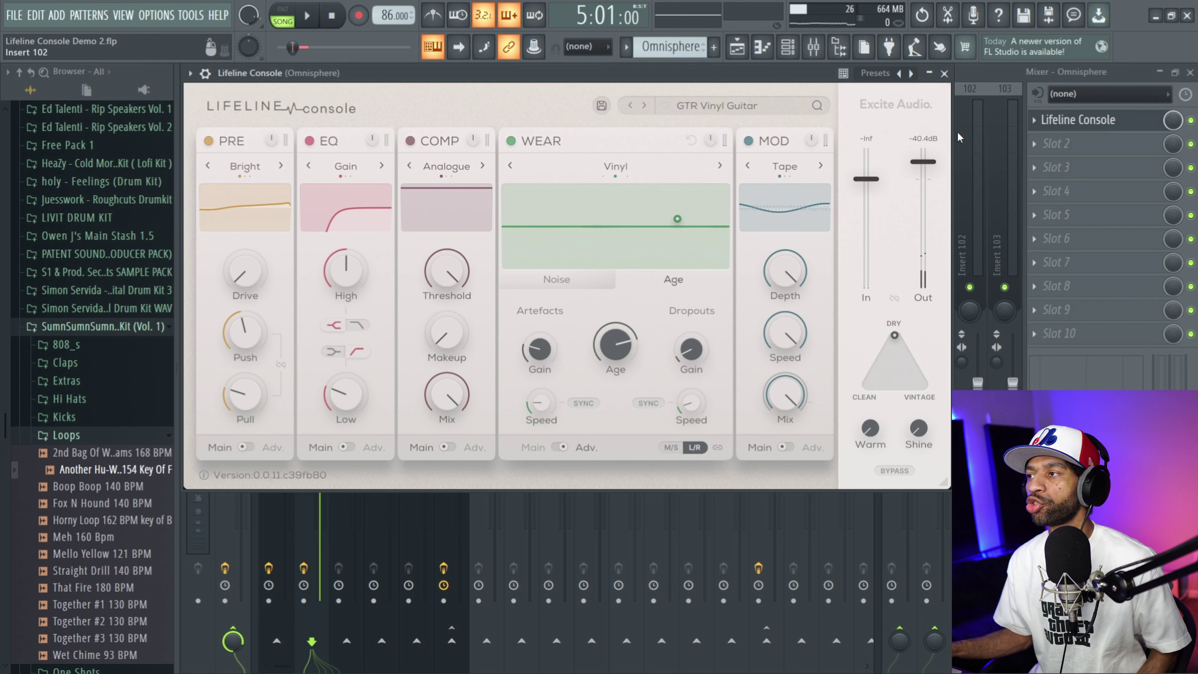
{"action": "left_click", "coordinate": [944, 74]}
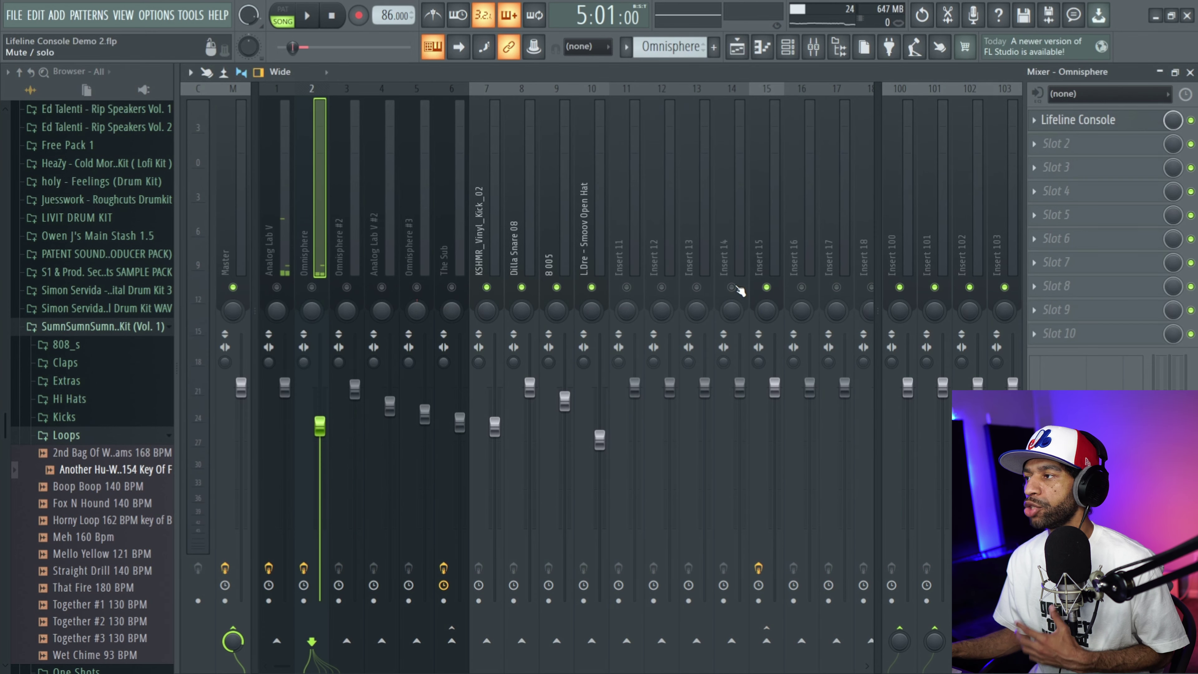
Disable Lifeline Console on the Omnisphere track and play the drum tracks from bar 5 to around bar 7
{"action": "left_click", "coordinate": [1191, 121]}
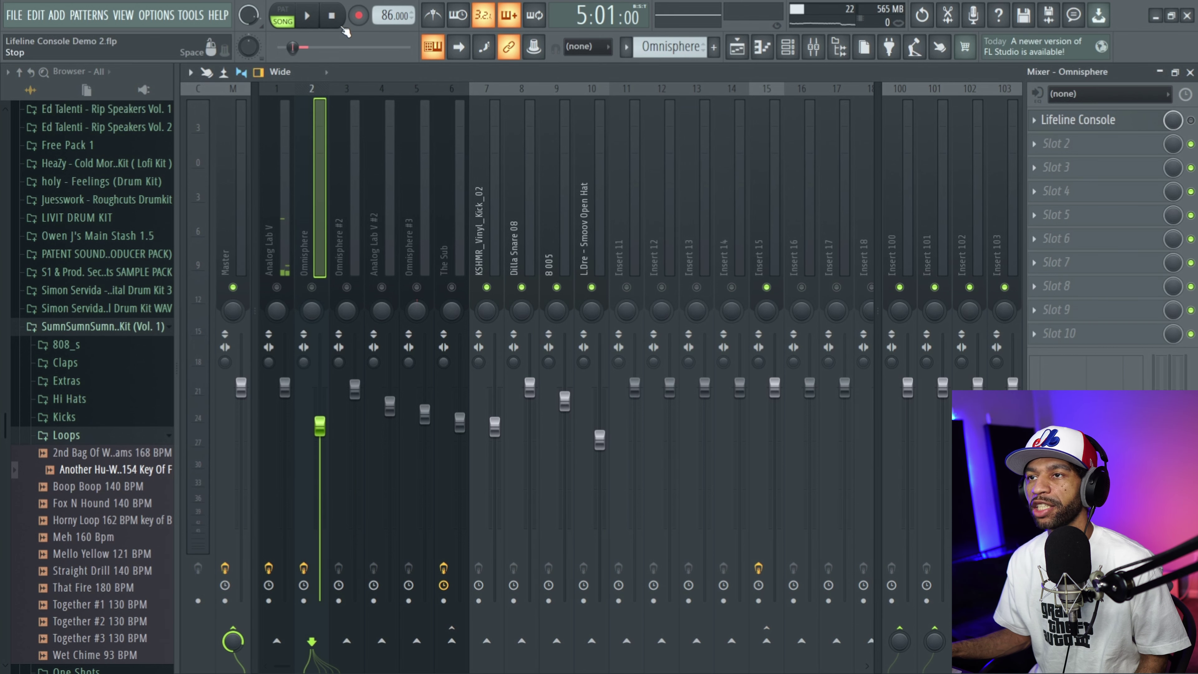
{"action": "left_click", "coordinate": [315, 16]}
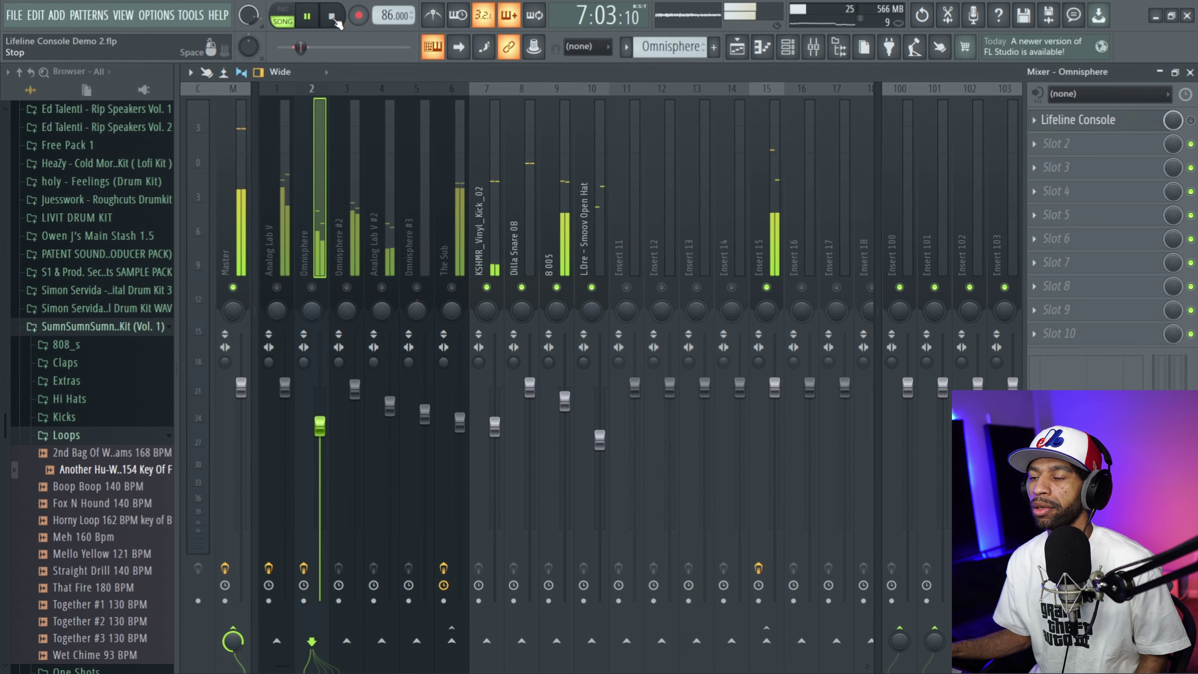
{"action": "left_click", "coordinate": [333, 17]}
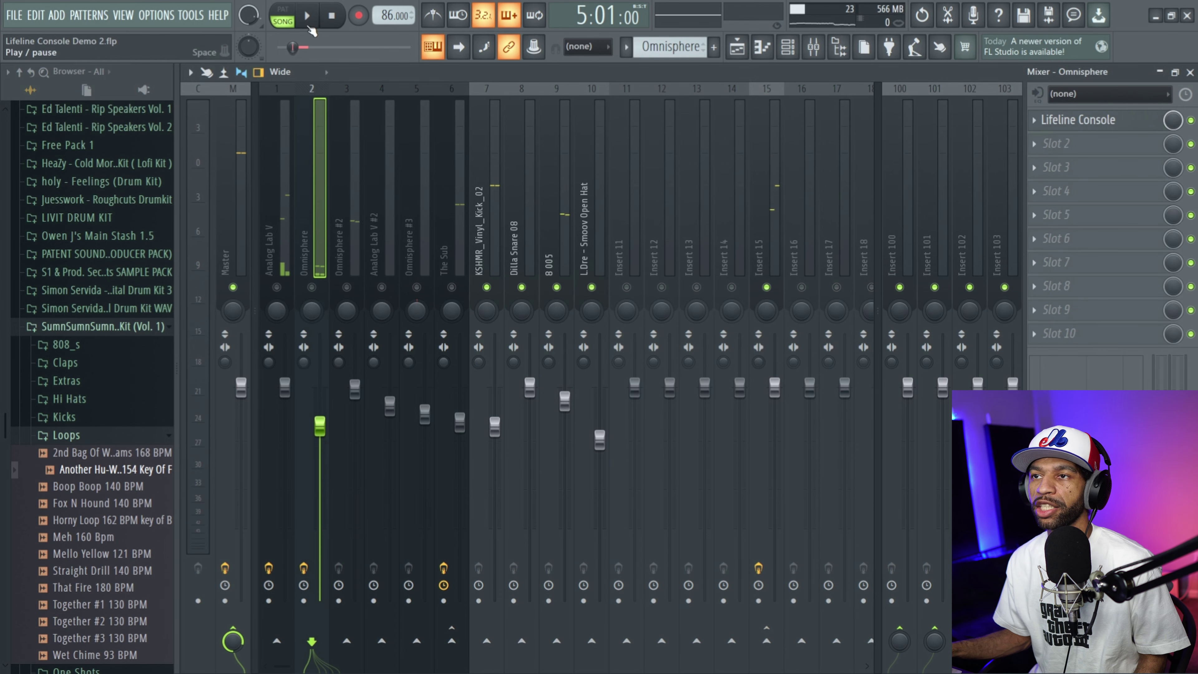
Play the drums from bar 5 and compare them with Insert 15's Lifeline Console active and bypassed, stopping with bypass on
{"action": "left_click", "coordinate": [311, 17]}
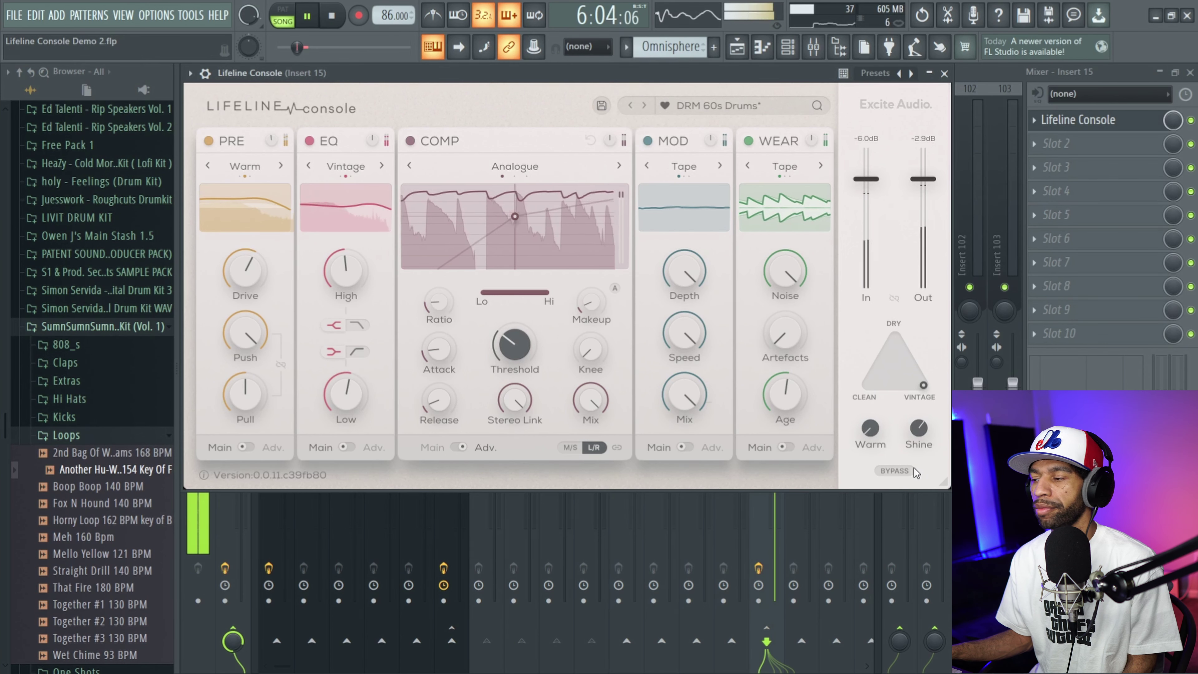
{"action": "left_click", "coordinate": [895, 471]}
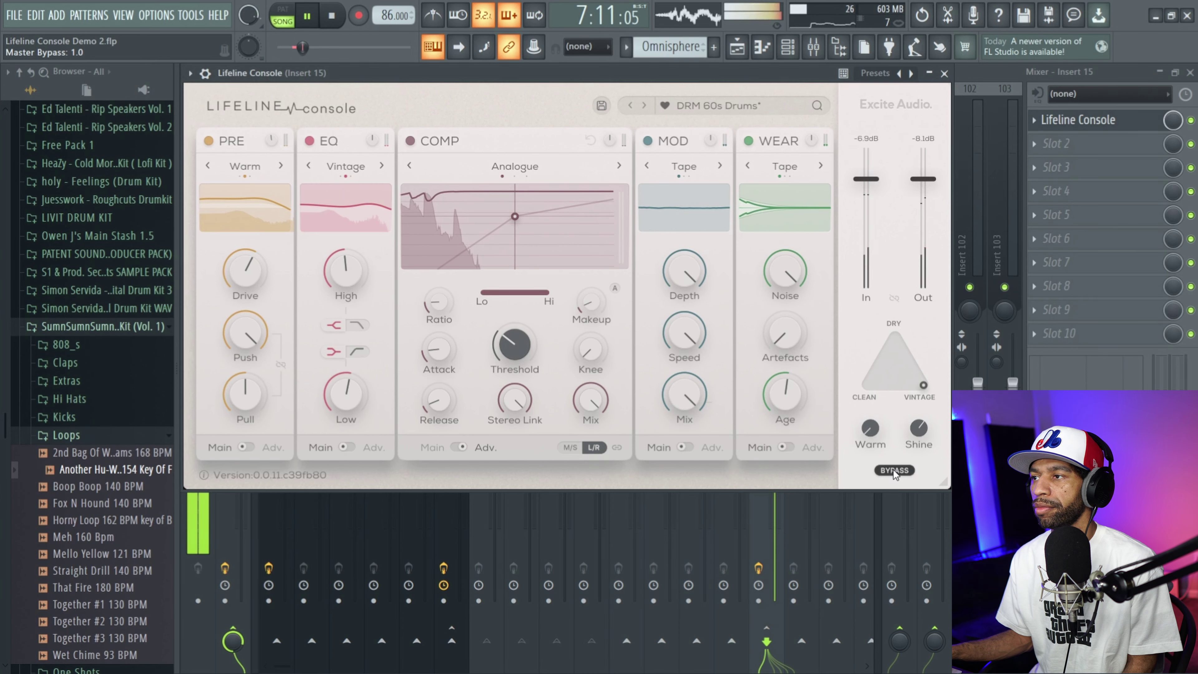
{"action": "left_click", "coordinate": [894, 471]}
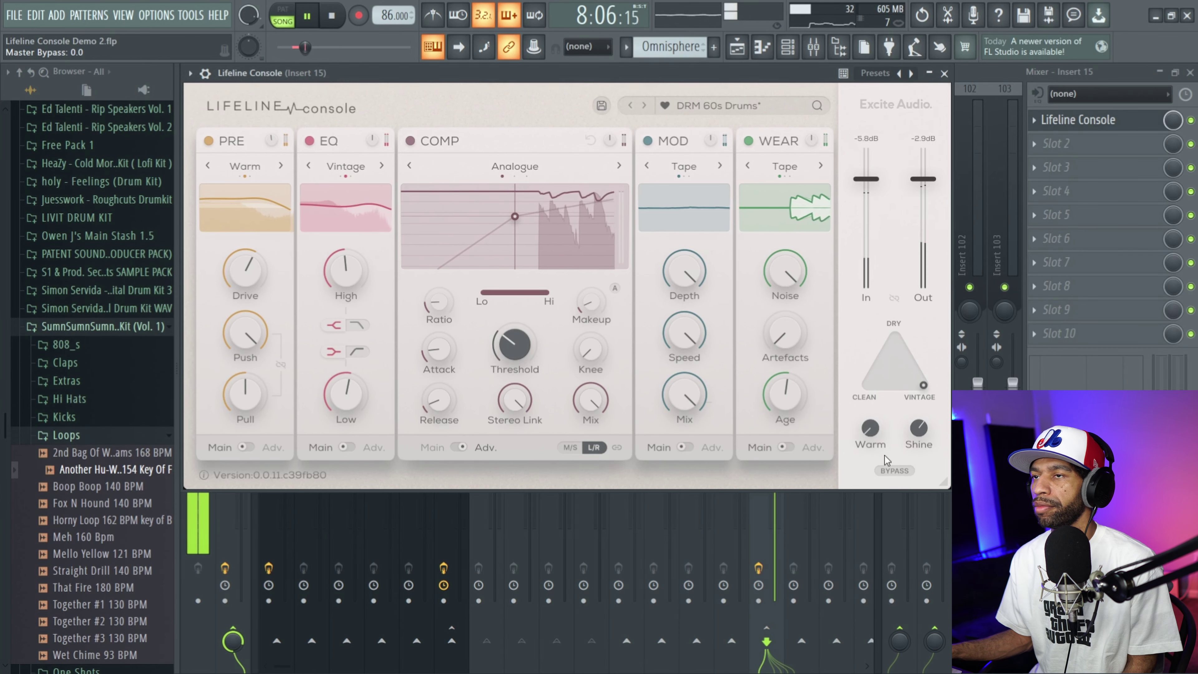
{"action": "left_click", "coordinate": [295, 47]}
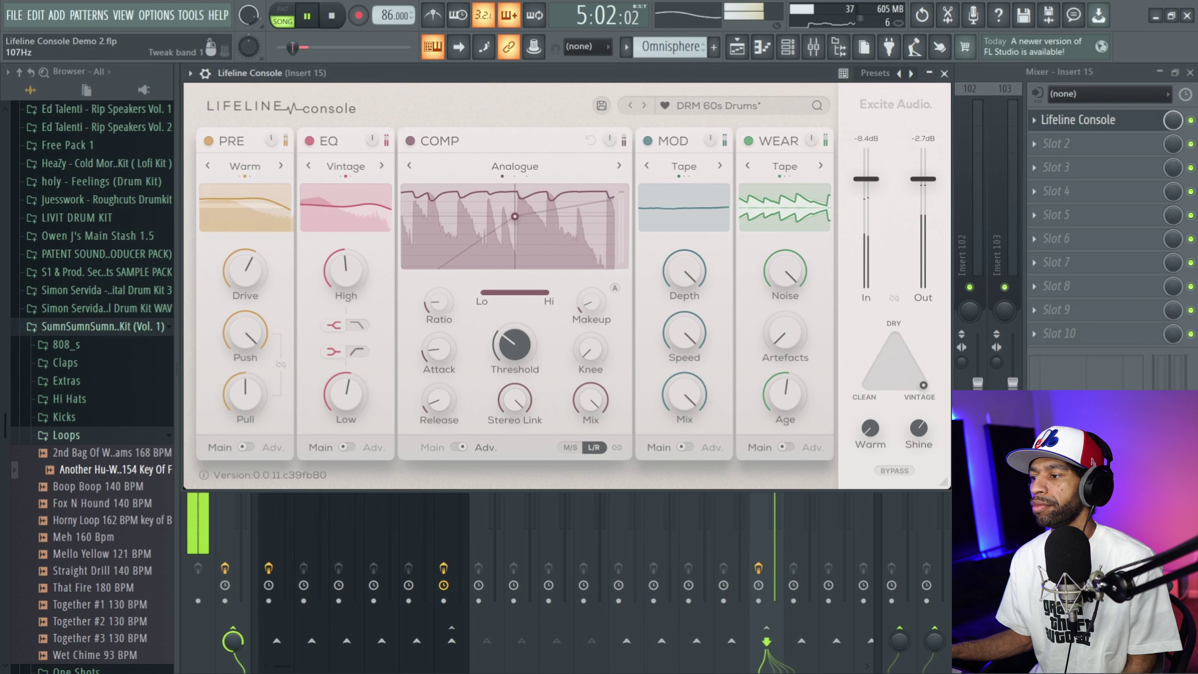
{"action": "left_click", "coordinate": [896, 471]}
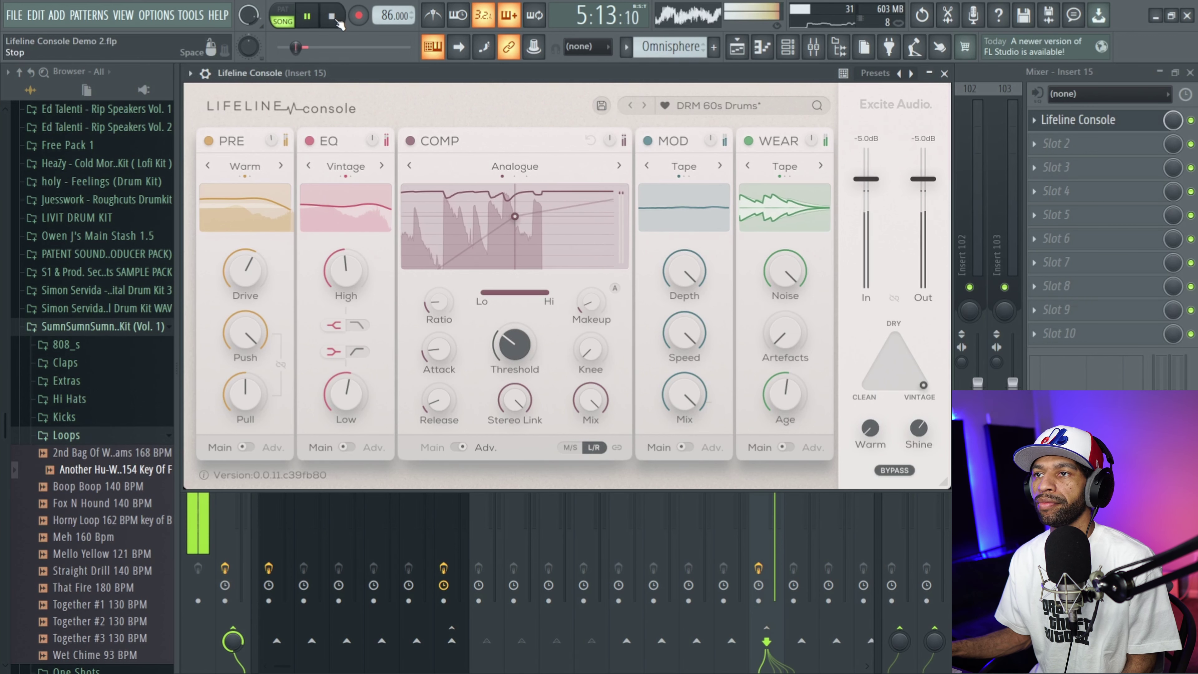
{"action": "left_click", "coordinate": [333, 17]}
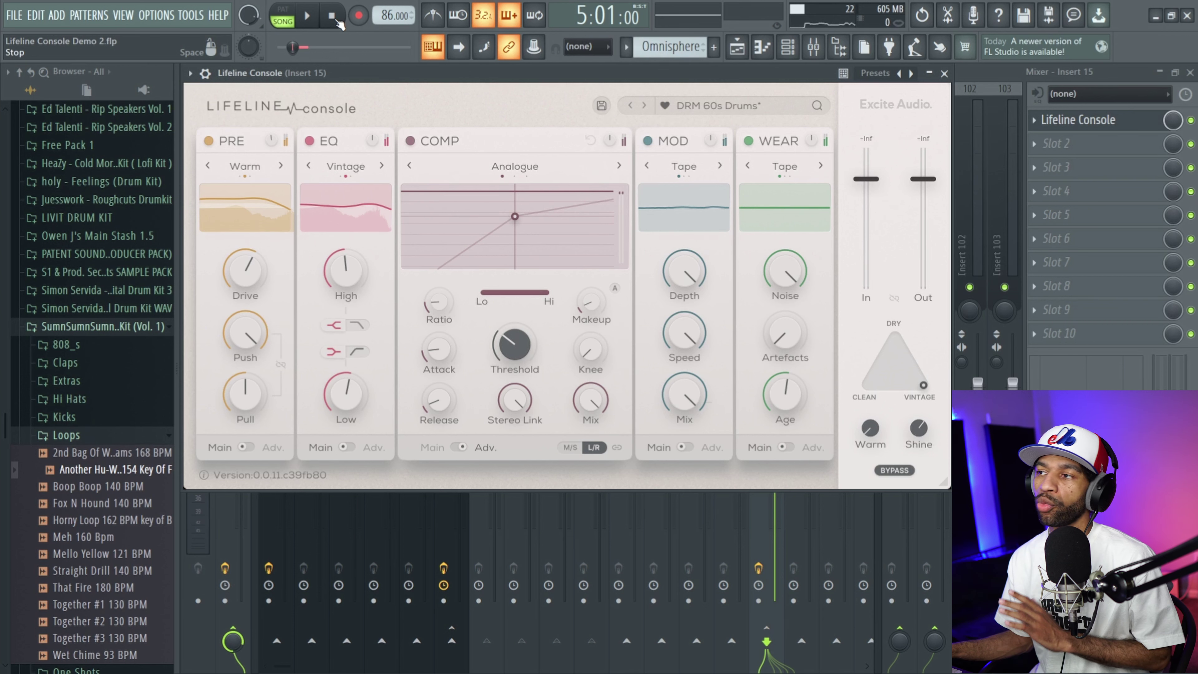
Audition the DRM Bright Drum Bus, DRM Kick Bump and DRM Lo-Fi Groove presets on Insert 15 while the drums play
{"action": "left_click", "coordinate": [719, 112]}
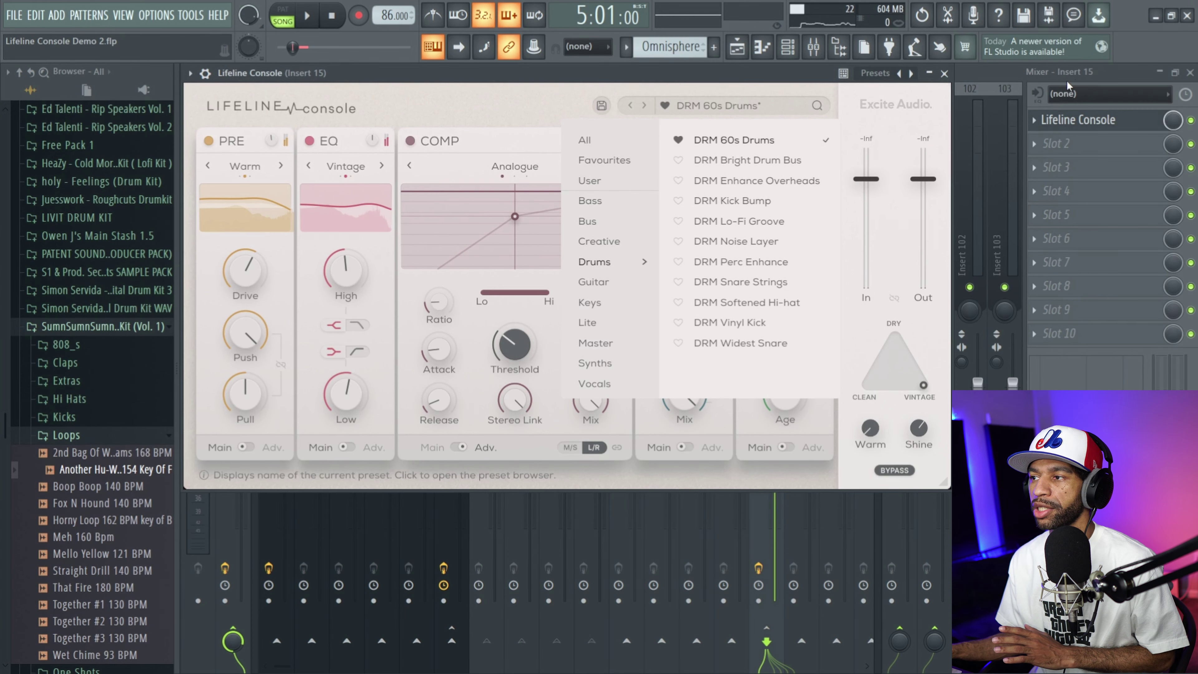
{"action": "left_click", "coordinate": [748, 160]}
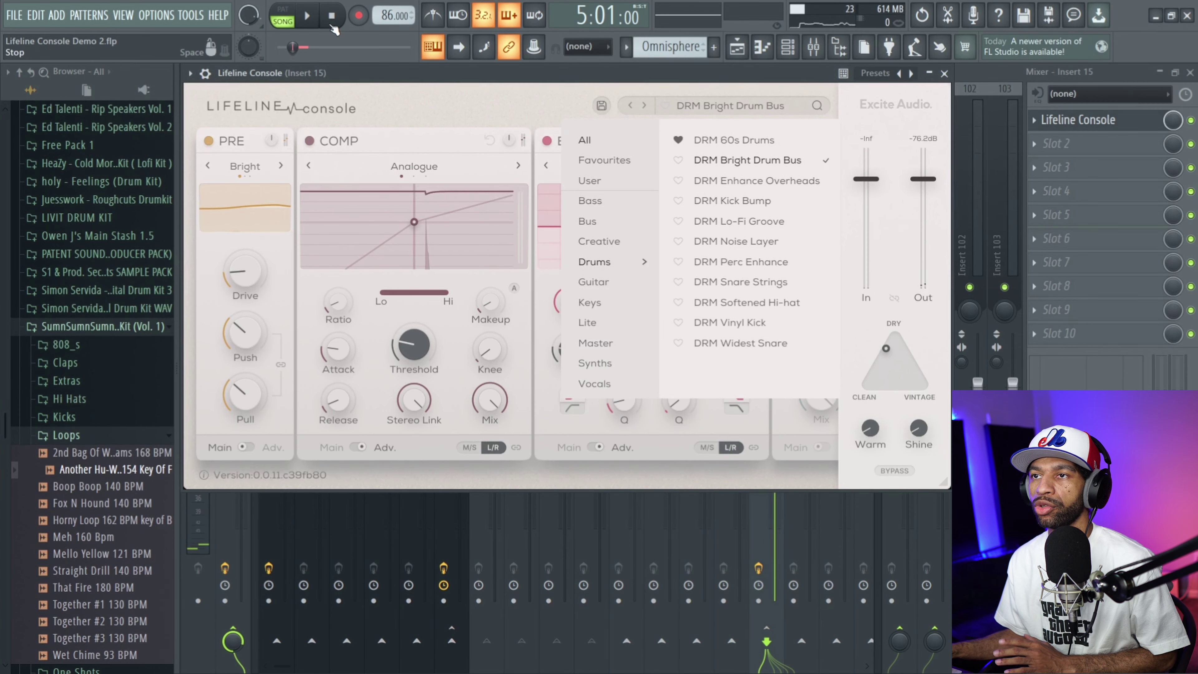
{"action": "key", "text": "space"}
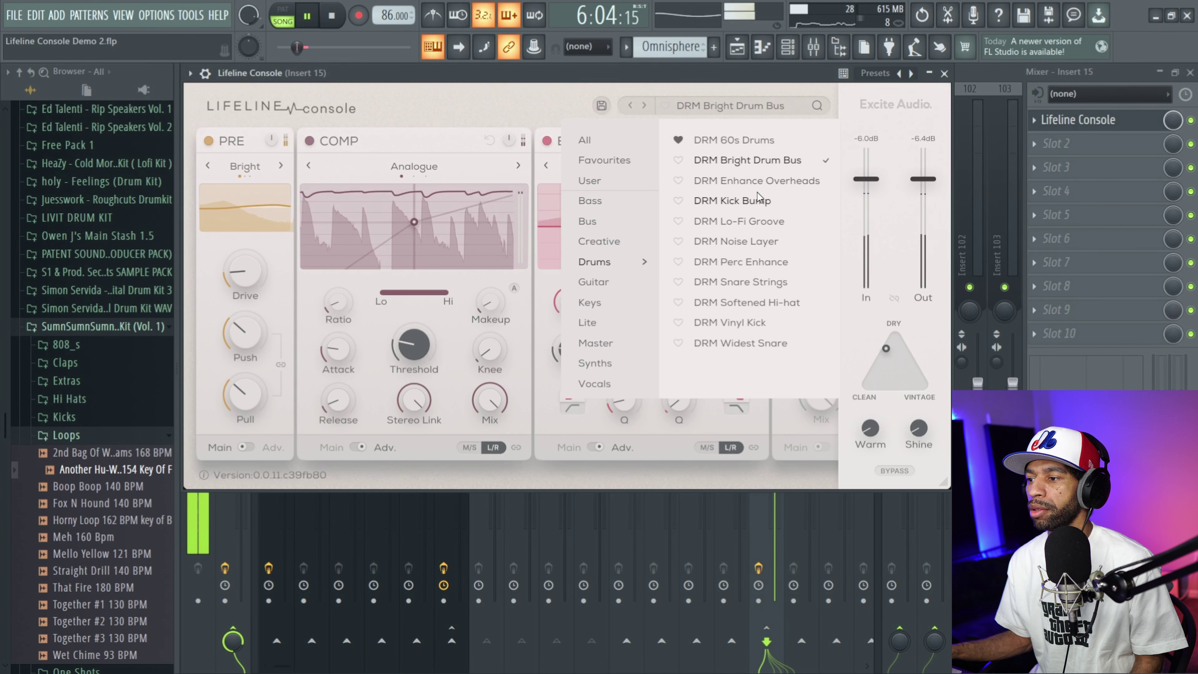
{"action": "left_click", "coordinate": [734, 202]}
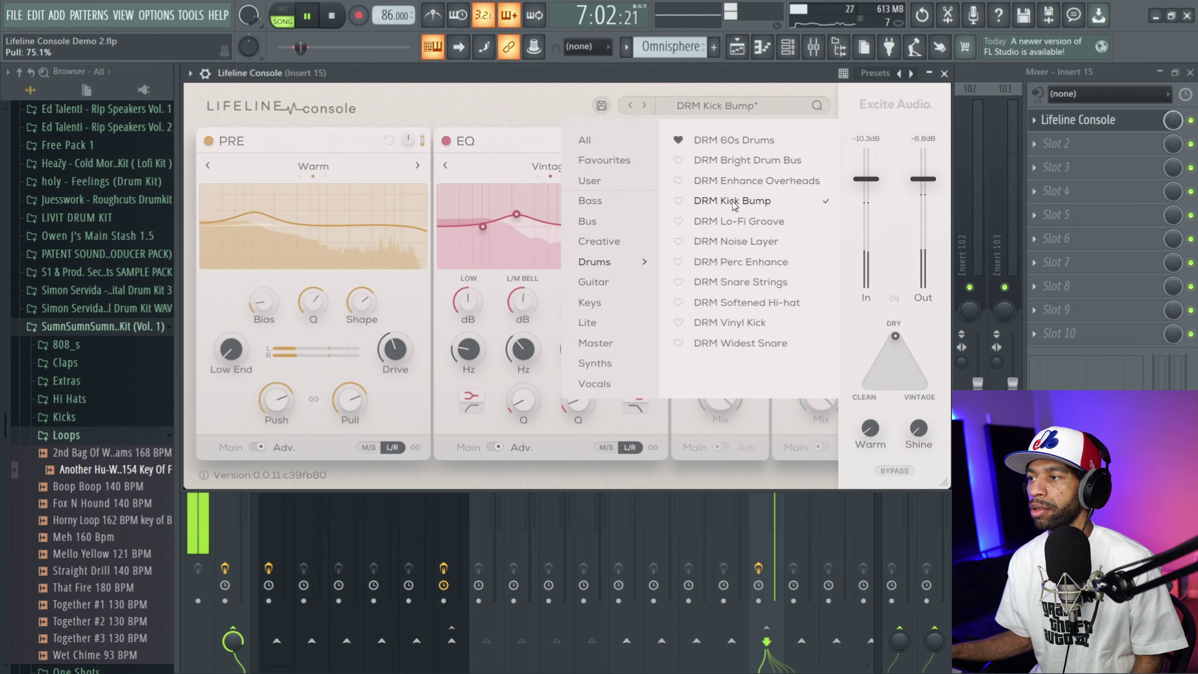
{"action": "left_click", "coordinate": [744, 222]}
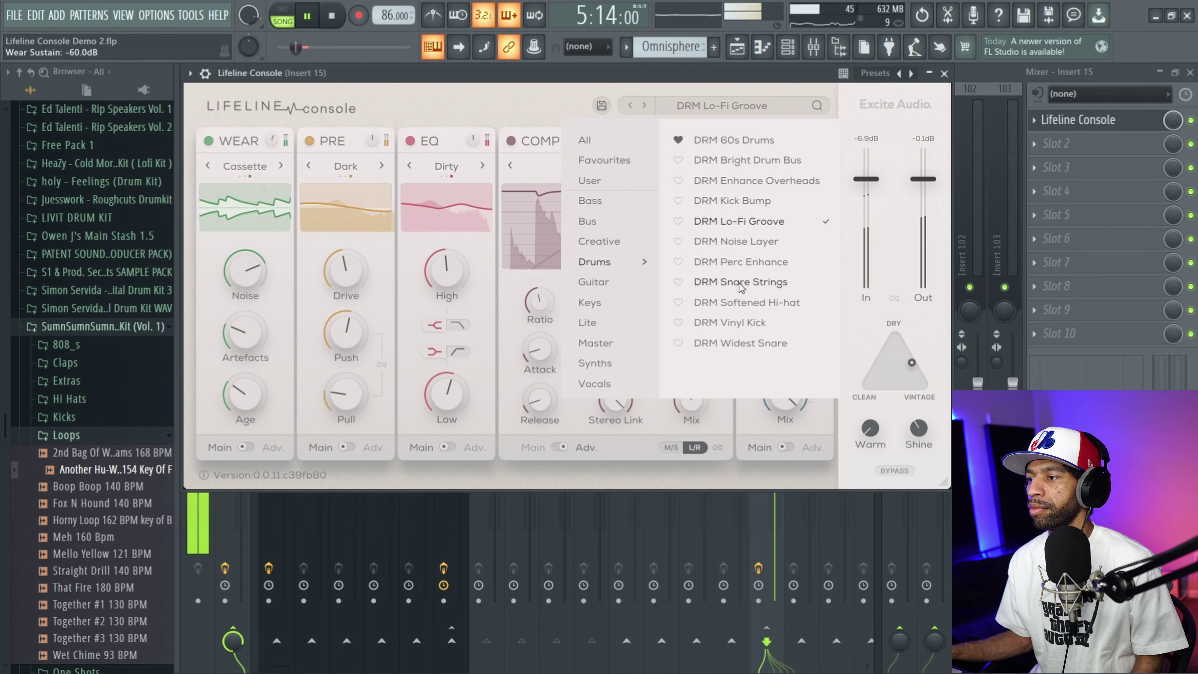
Audition DRM Vinyl Kick and DRM Widest Snare, load DRM Perc Enhance on Insert 15, and stop playback and close the effect window
{"action": "left_click", "coordinate": [741, 324]}
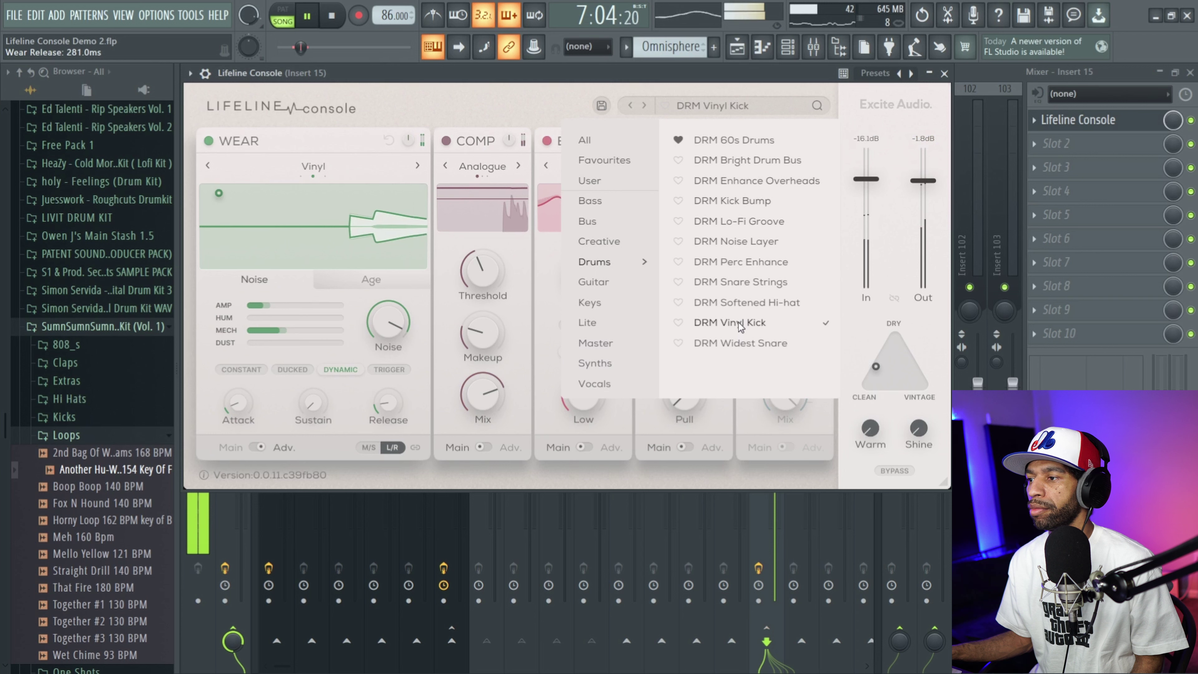
{"action": "left_click", "coordinate": [744, 344]}
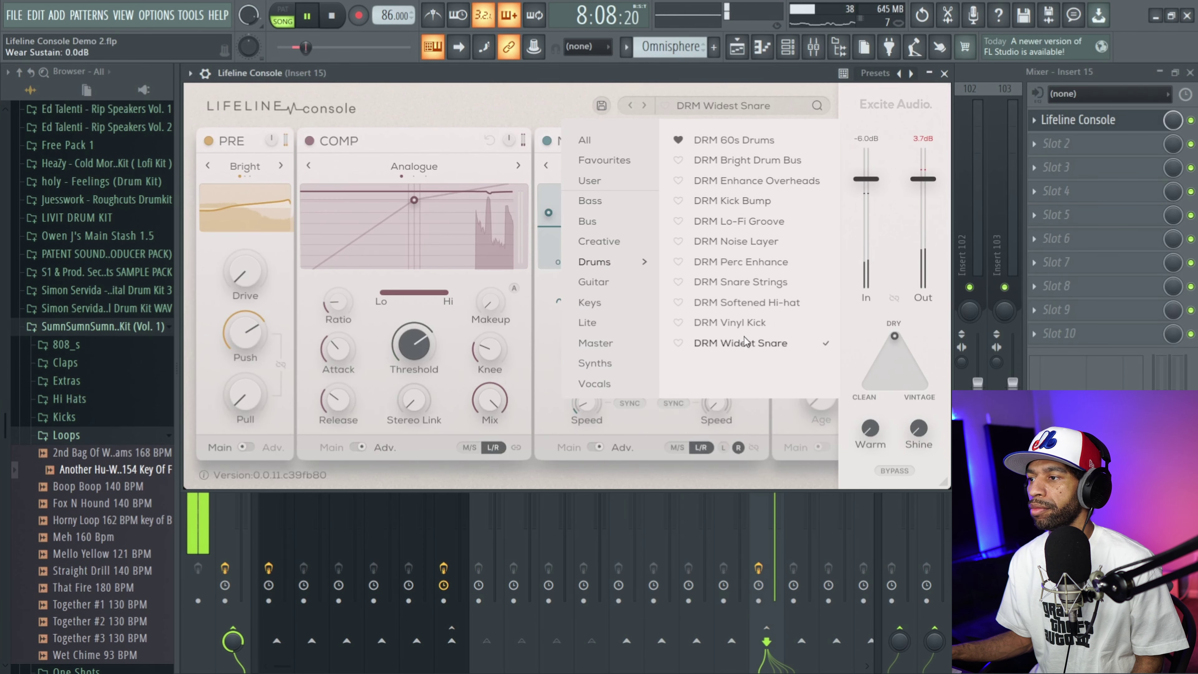
{"action": "left_click", "coordinate": [749, 268]}
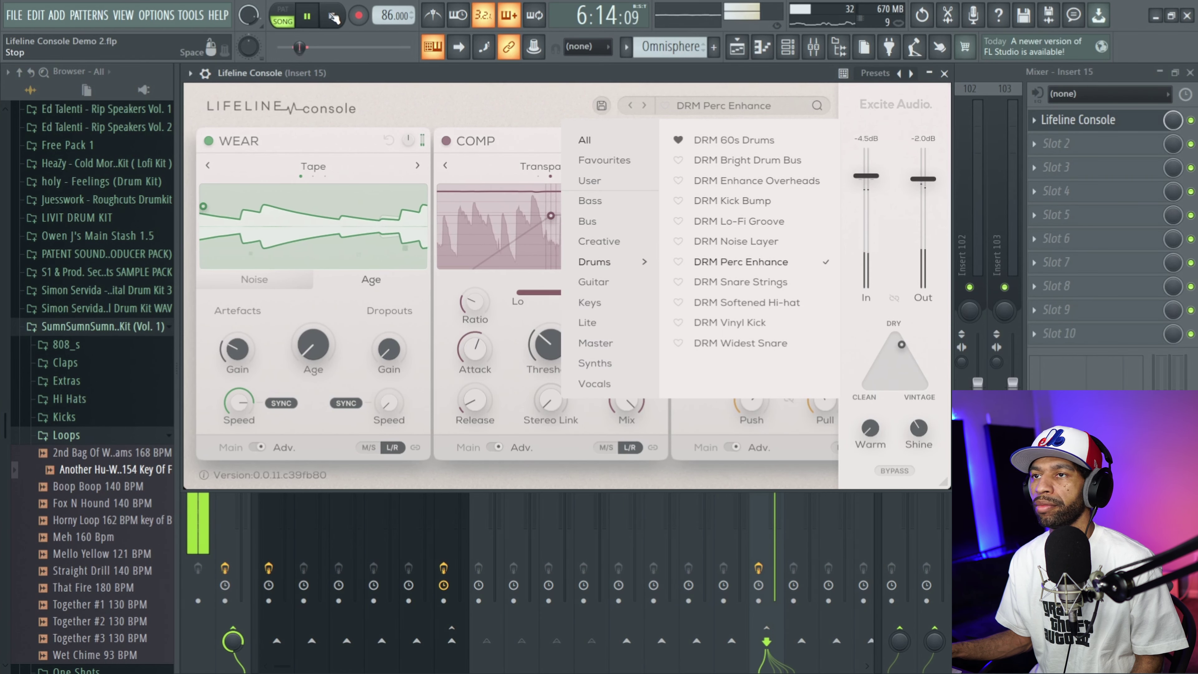
{"action": "left_click", "coordinate": [332, 16]}
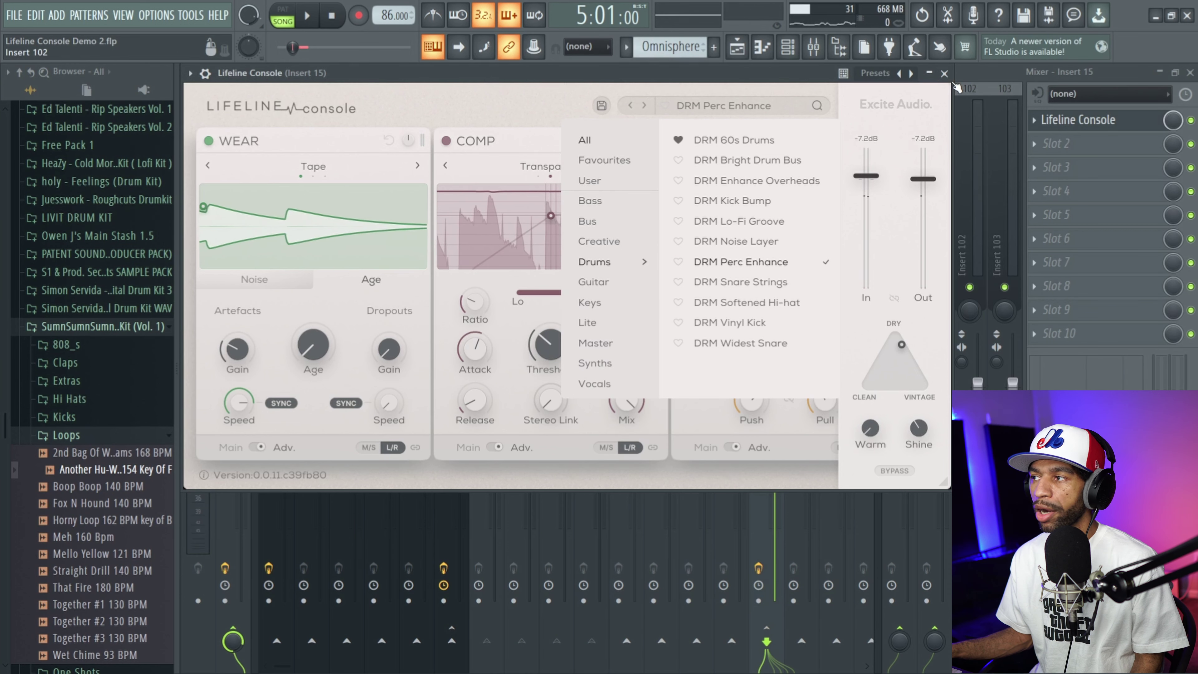
{"action": "left_click", "coordinate": [945, 73]}
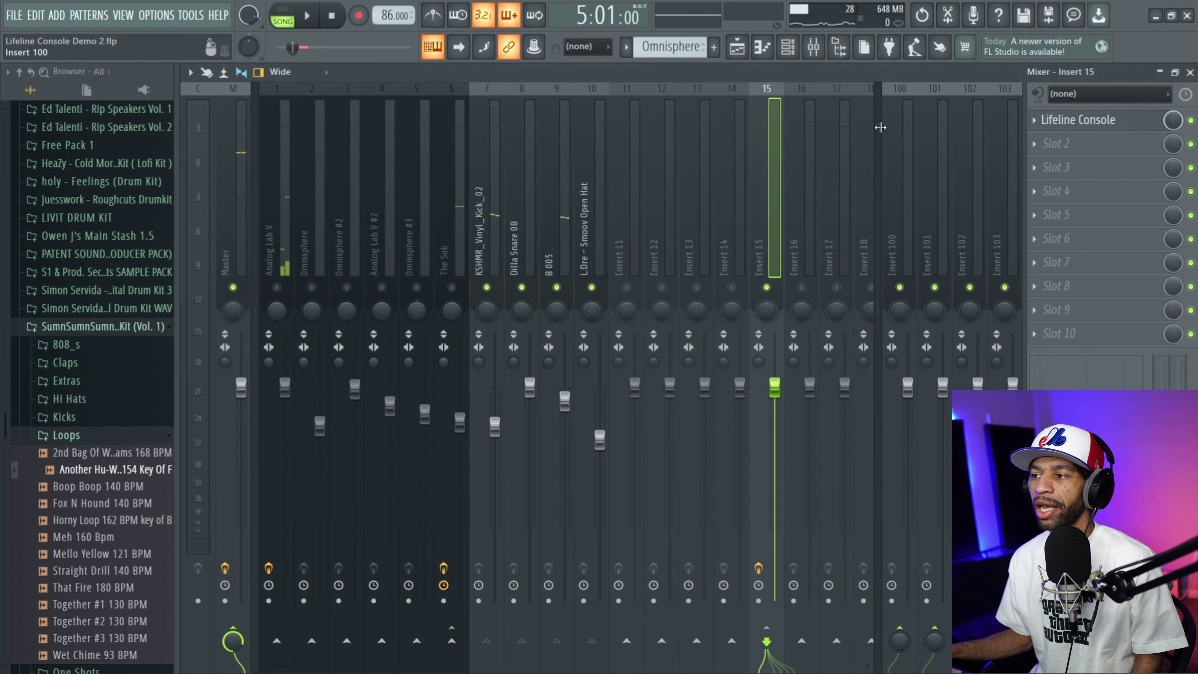
Disable the Lifeline Console effect on the Analog Lab V track and select the Master track
{"action": "left_click", "coordinate": [268, 255]}
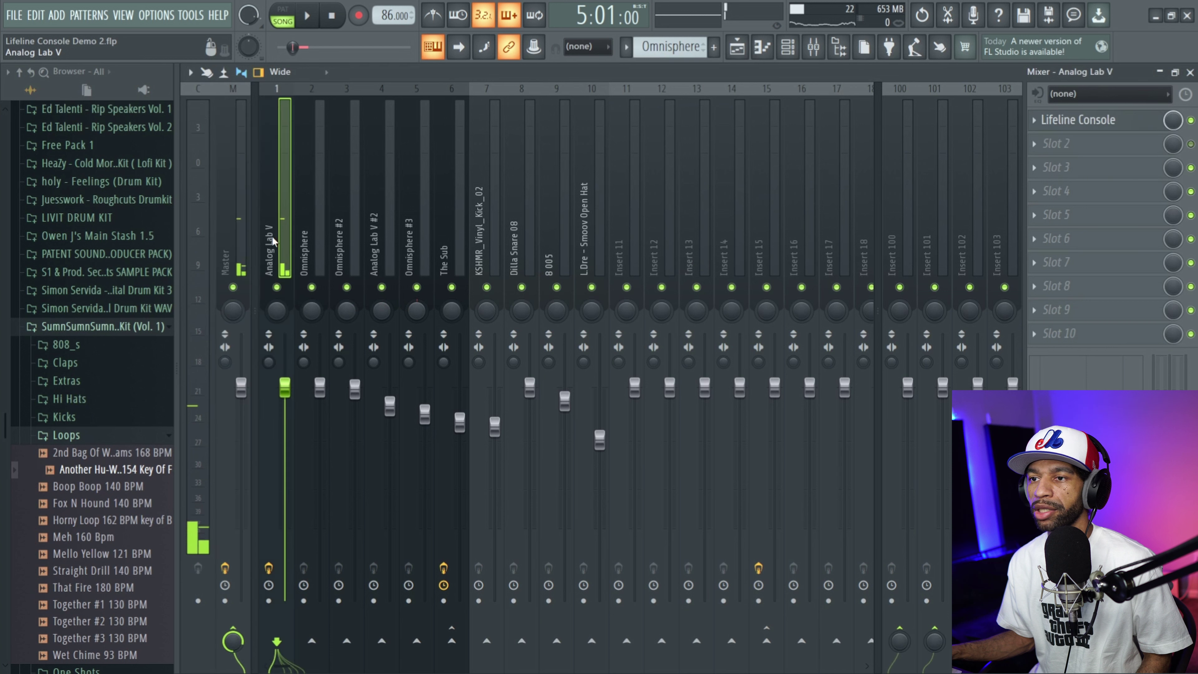
{"action": "left_click", "coordinate": [1191, 120]}
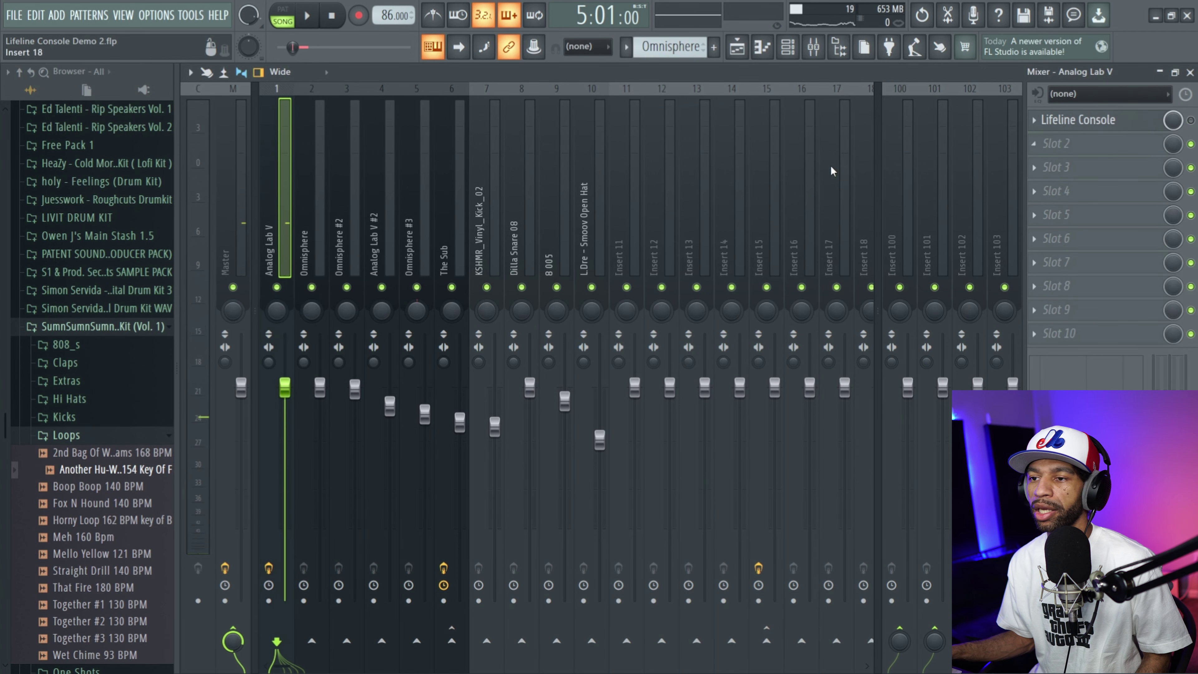
{"action": "left_click", "coordinate": [227, 202]}
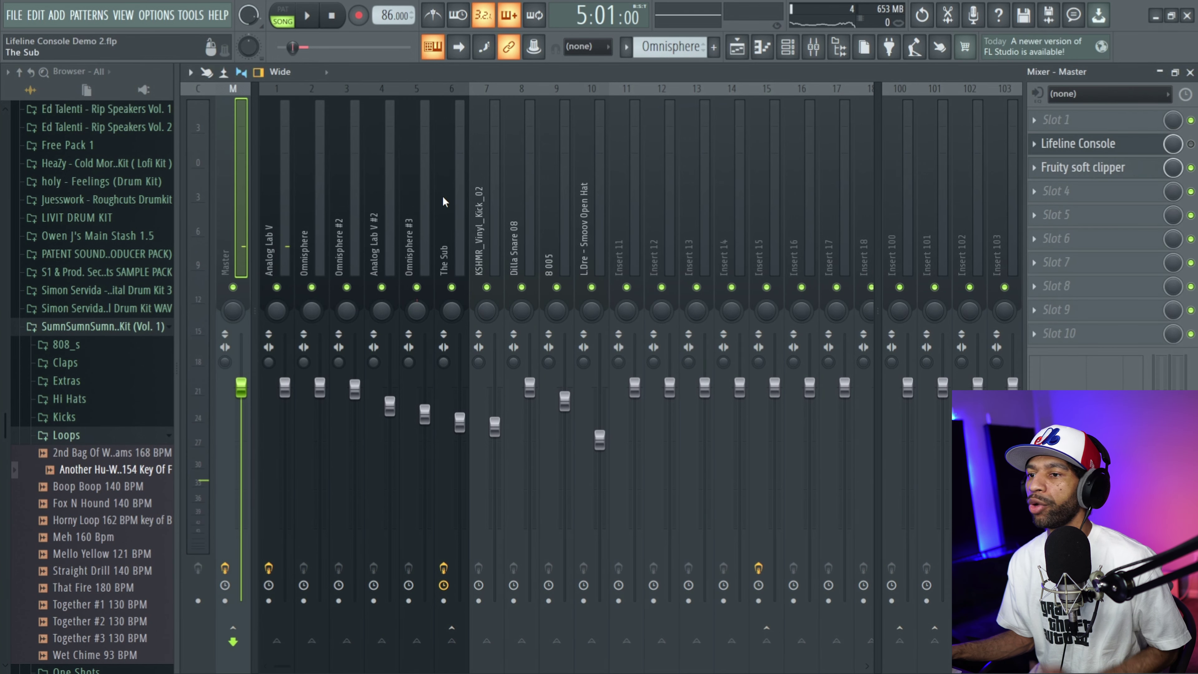
Solo the melodic tracks Analog Lab V, Omnisphere, Omnisphere #2 and Analog Lab V #2 in the mixer
{"action": "right_click", "coordinate": [278, 287]}
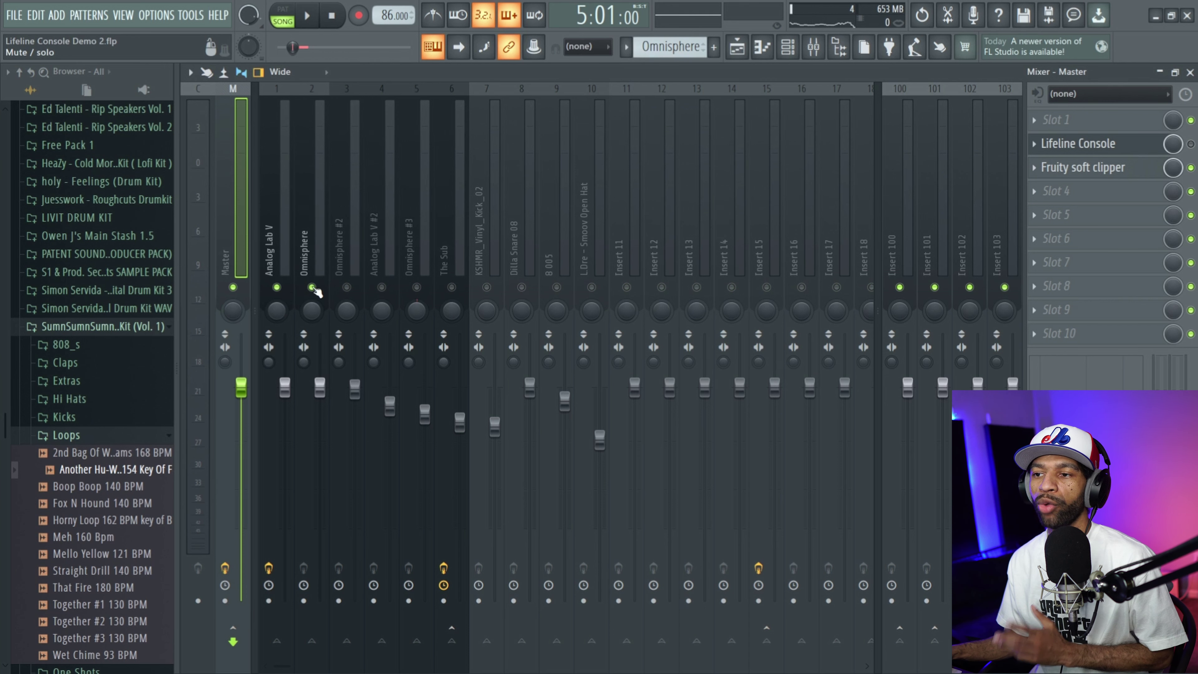
{"action": "left_click", "coordinate": [347, 287]}
{"action": "left_click", "coordinate": [382, 287]}
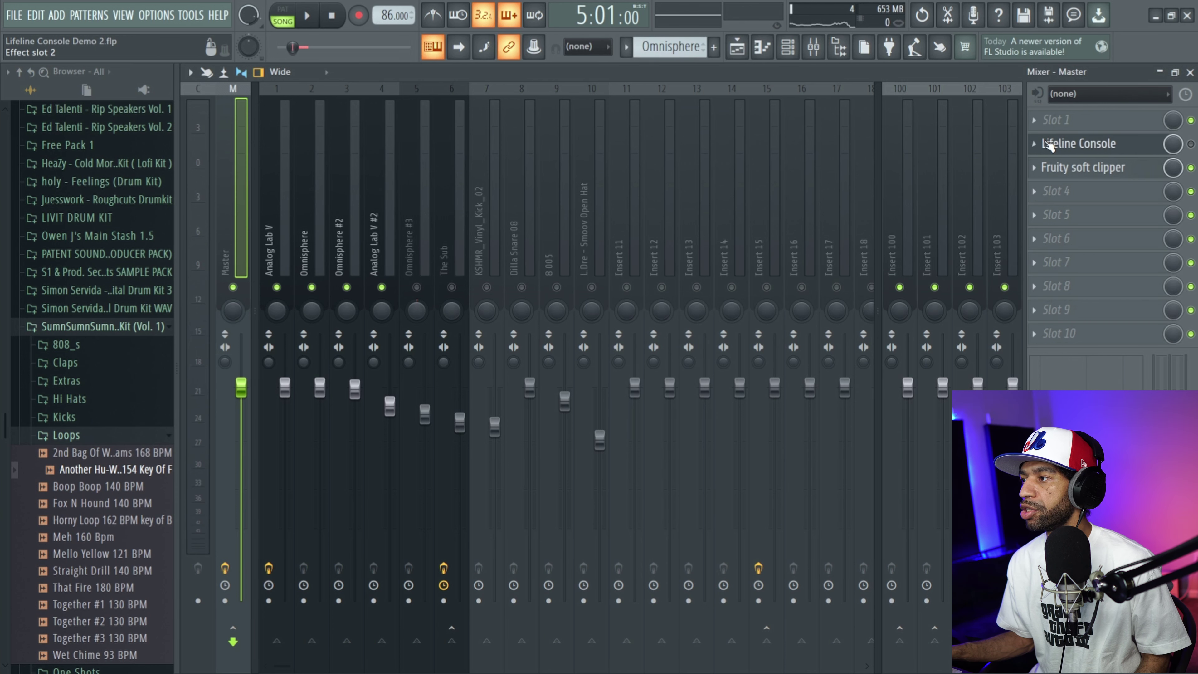
Delete the Lifeline Console effect from slot 2 of the Master track and confirm the removal
{"action": "left_click", "coordinate": [1037, 147]}
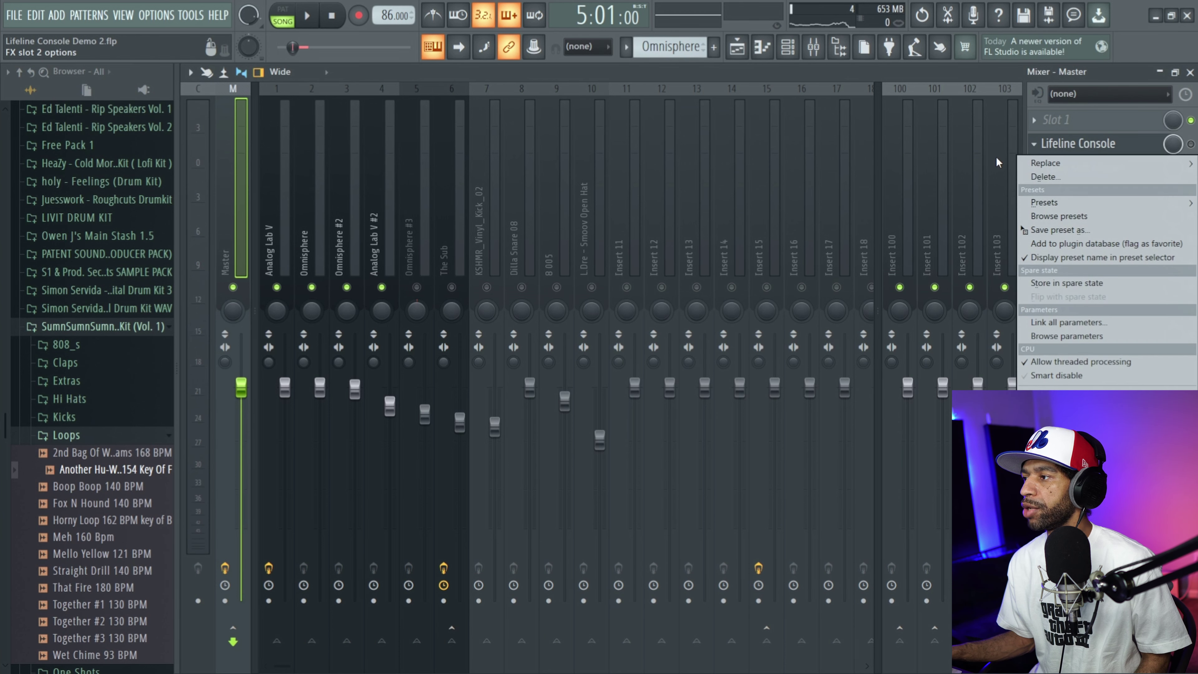
{"action": "left_click", "coordinate": [1052, 179]}
{"action": "left_click", "coordinate": [652, 395]}
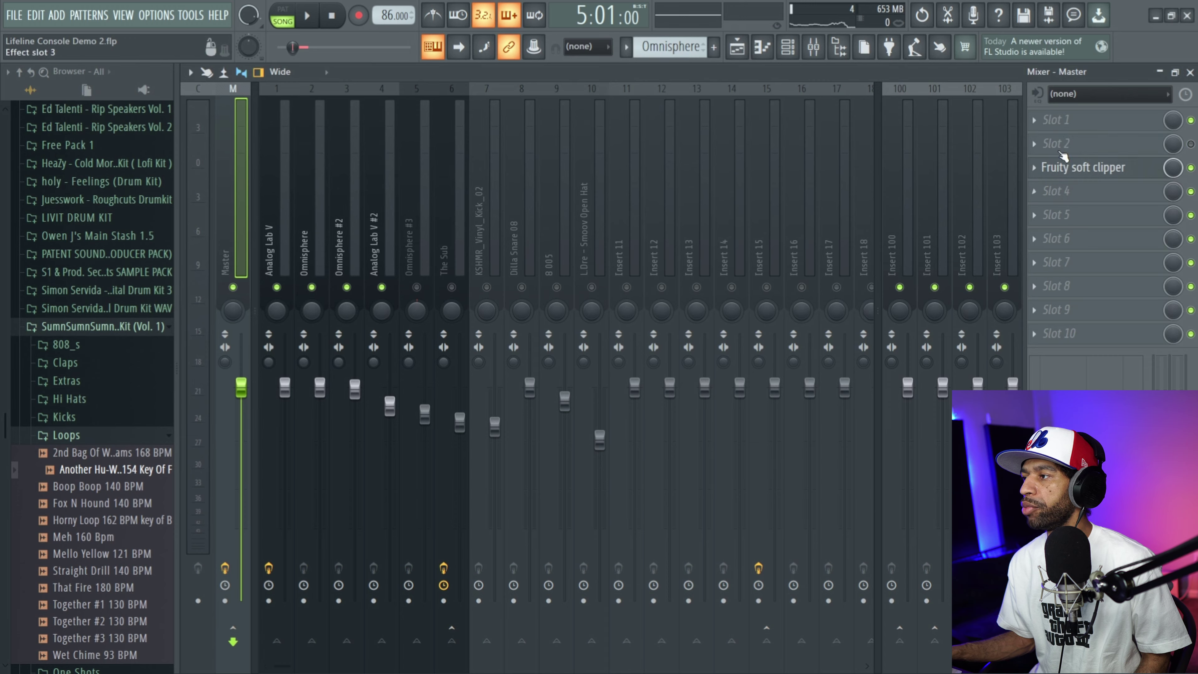
Load Lifeline Console in slot 1 of the Master track and place its window over the mixer's upper area
{"action": "left_click", "coordinate": [1038, 122]}
{"action": "mouse_move", "coordinate": [1045, 139]}
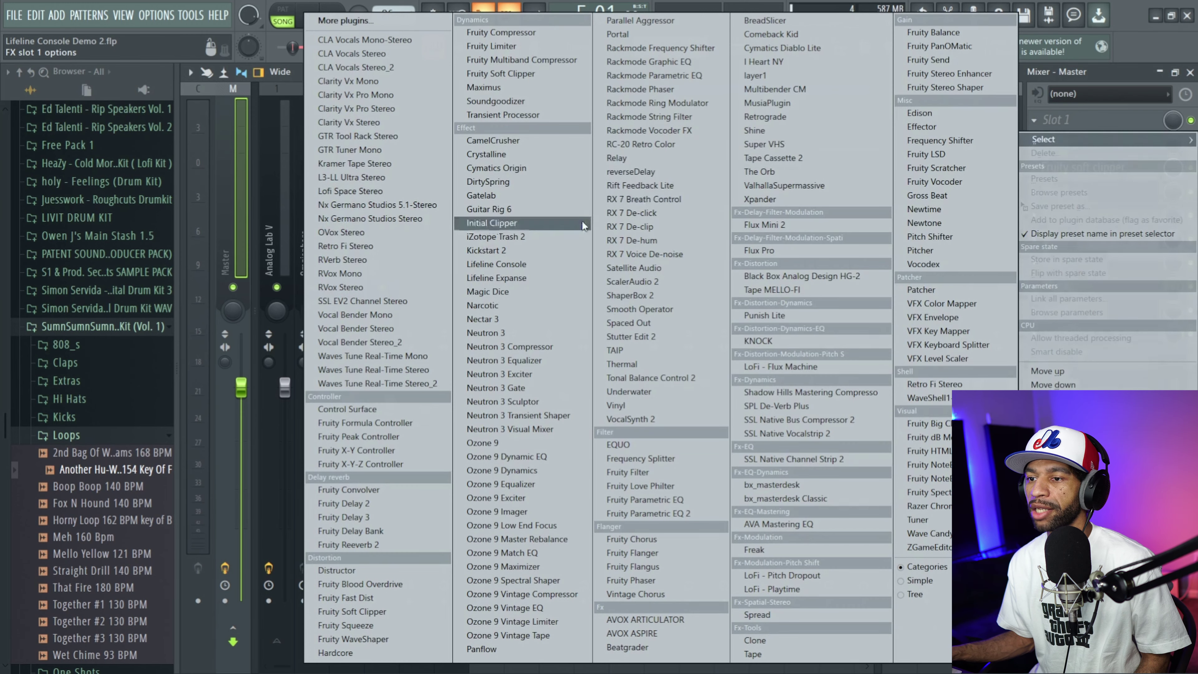
{"action": "left_click", "coordinate": [514, 265]}
{"action": "left_click_drag", "start_coordinate": [531, 170], "coordinate": [487, 70]}
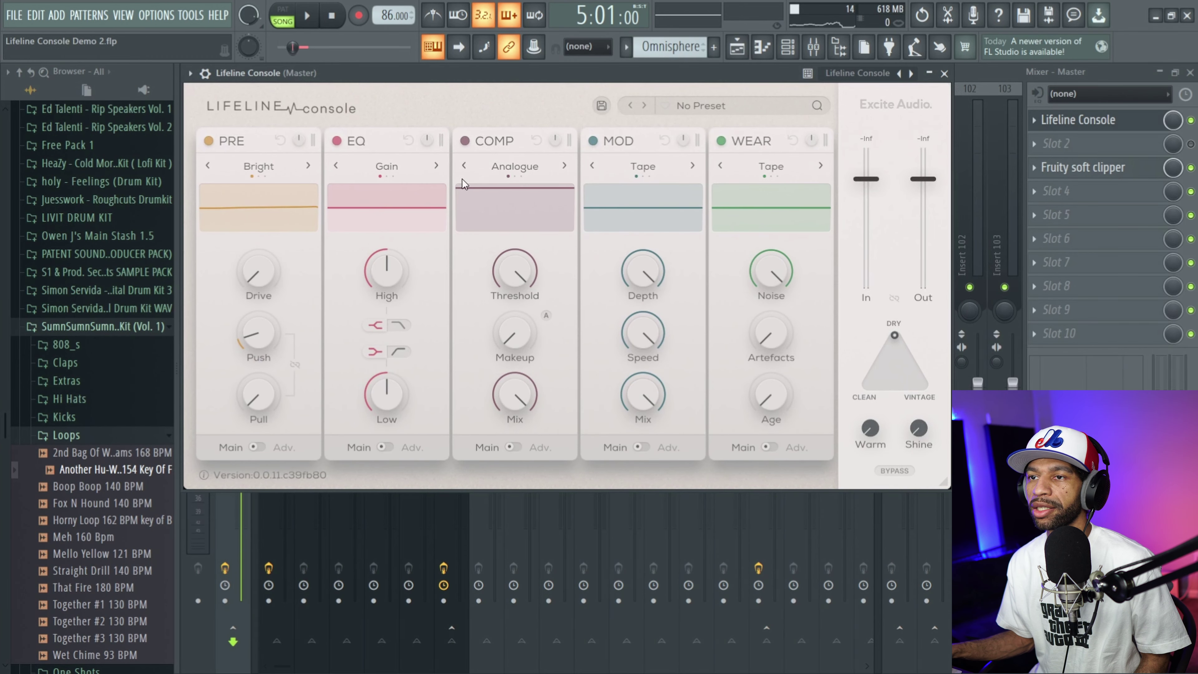
Play the melodic tracks, compare Lifeline Console bypassed and active, and stop playback
{"action": "left_click", "coordinate": [308, 19]}
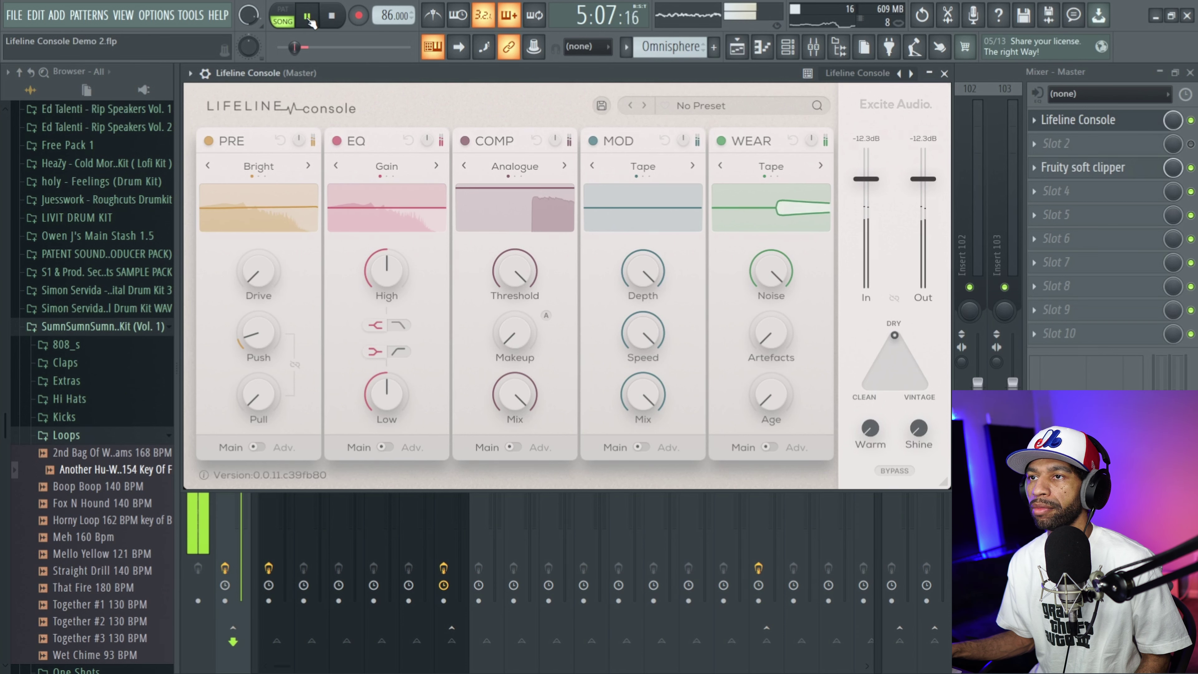
{"action": "left_click", "coordinate": [889, 471]}
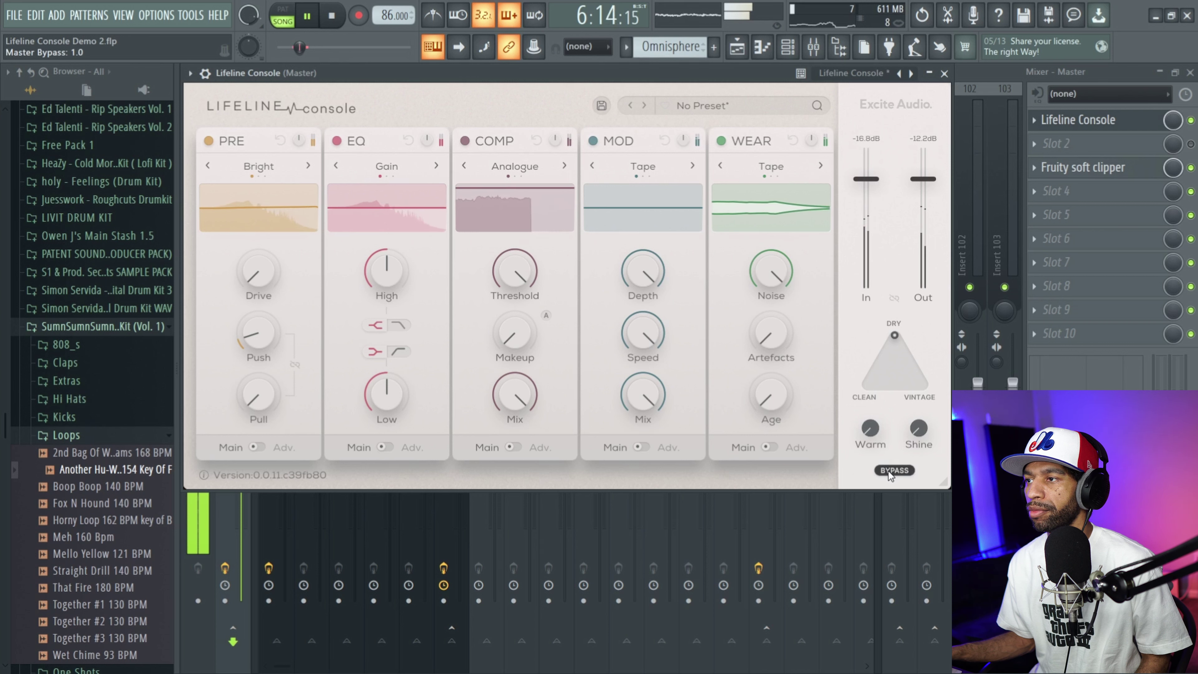
{"action": "left_click", "coordinate": [889, 470]}
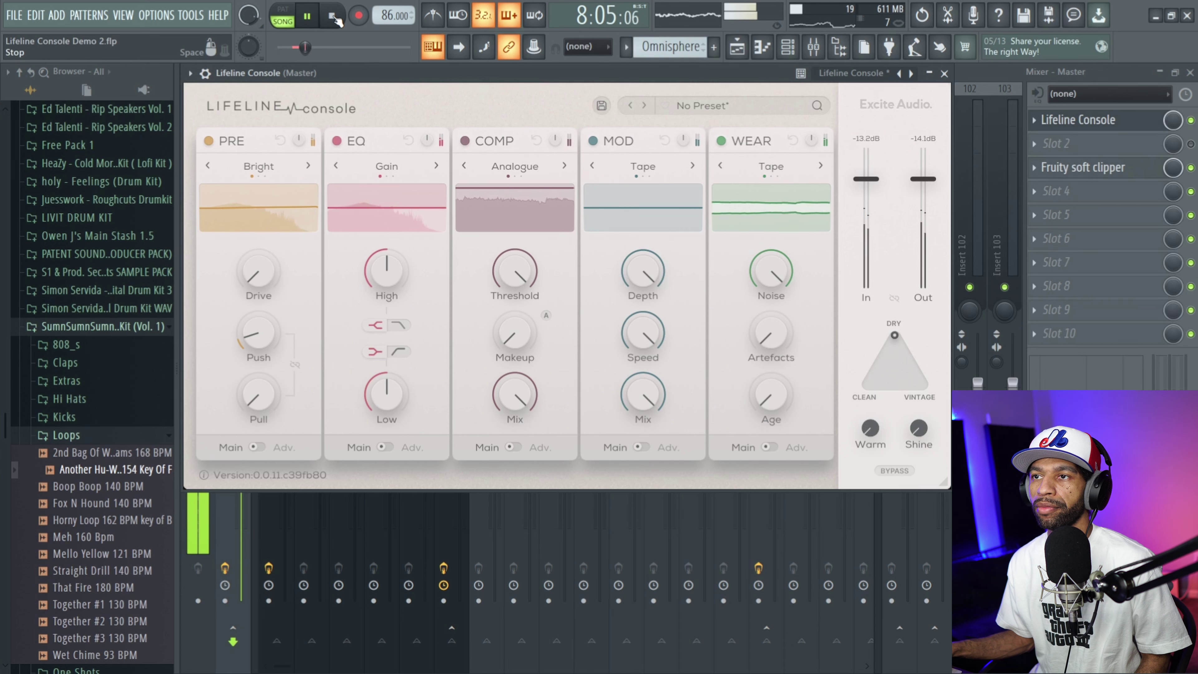
{"action": "left_click", "coordinate": [334, 18]}
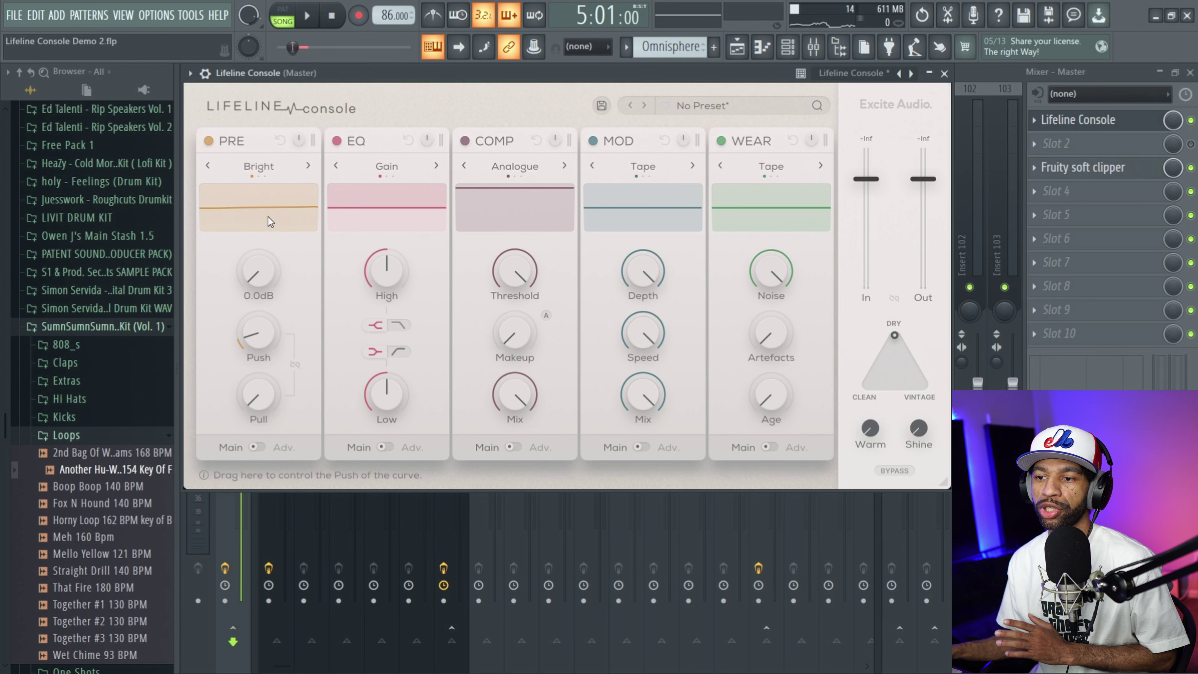
Show the PRE module's advanced controls and set Drive to about 7.7 dB while the song plays
{"action": "left_click", "coordinate": [258, 447]}
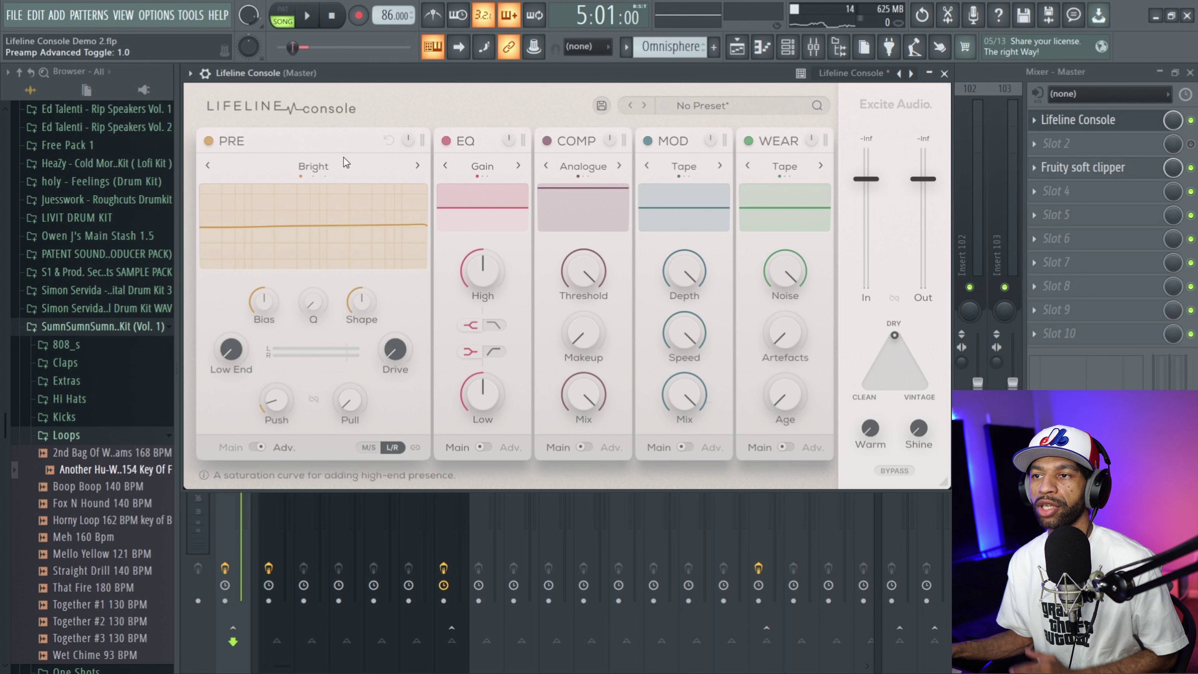
{"action": "left_click", "coordinate": [309, 17]}
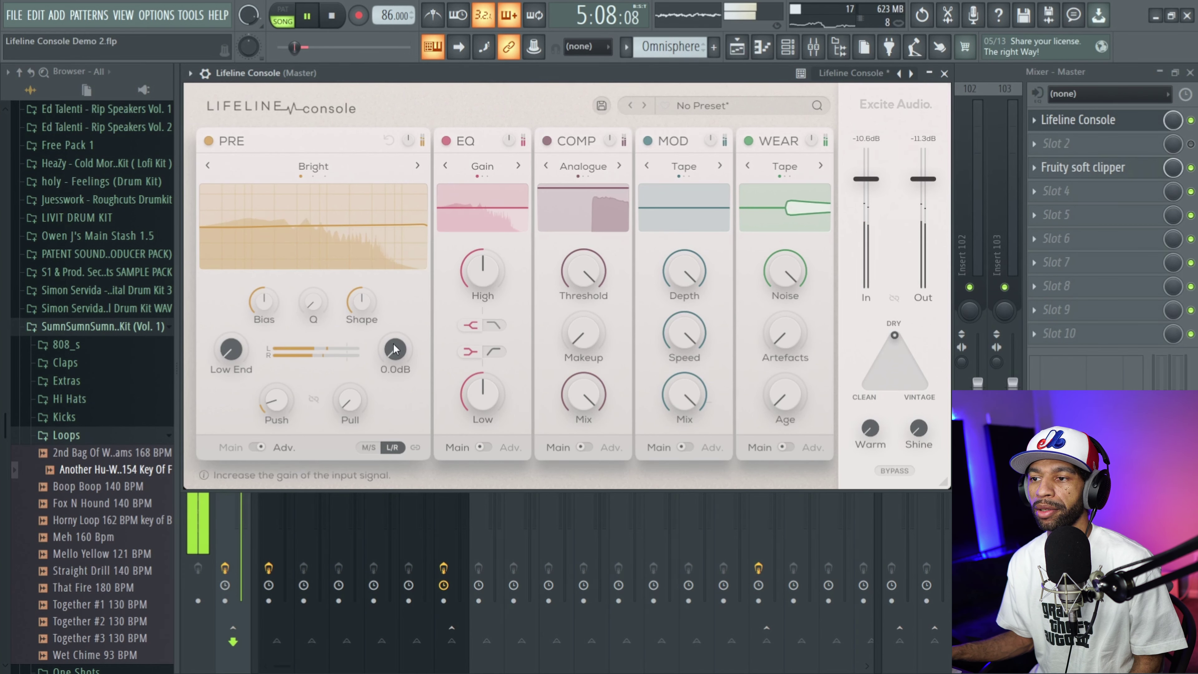
{"action": "left_click_drag", "start_coordinate": [394, 352], "coordinate": [395, 250]}
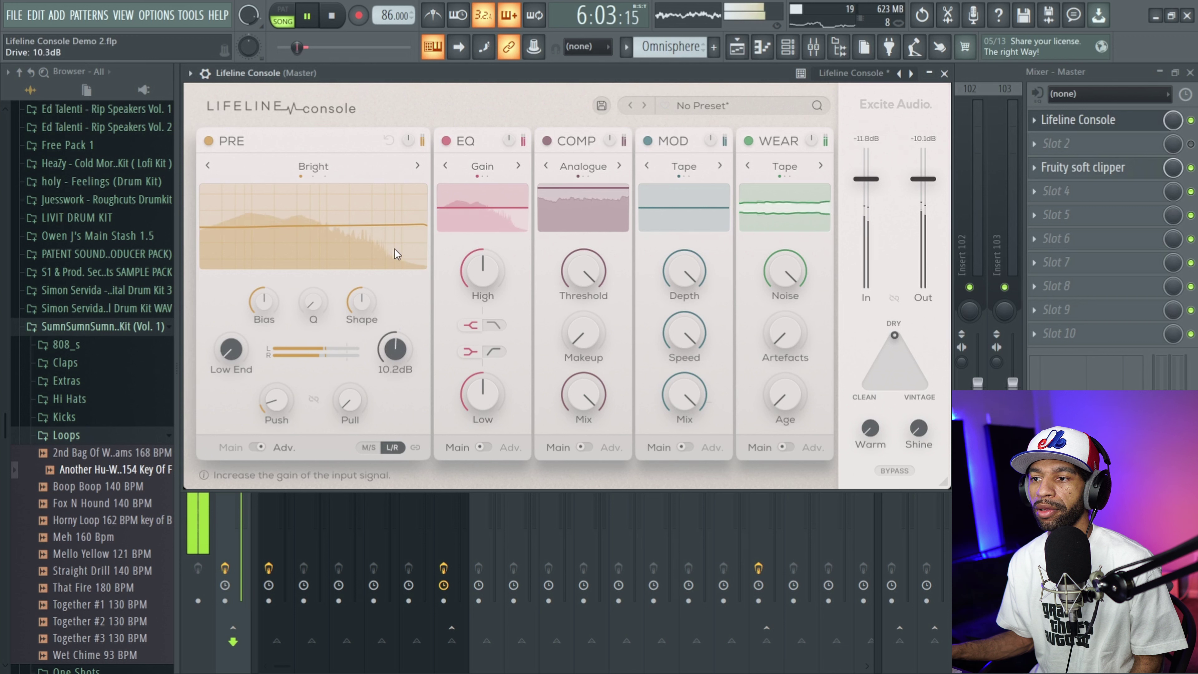
{"action": "left_click_drag", "start_coordinate": [401, 207], "coordinate": [388, 330]}
{"action": "mouse_move", "coordinate": [361, 302]}
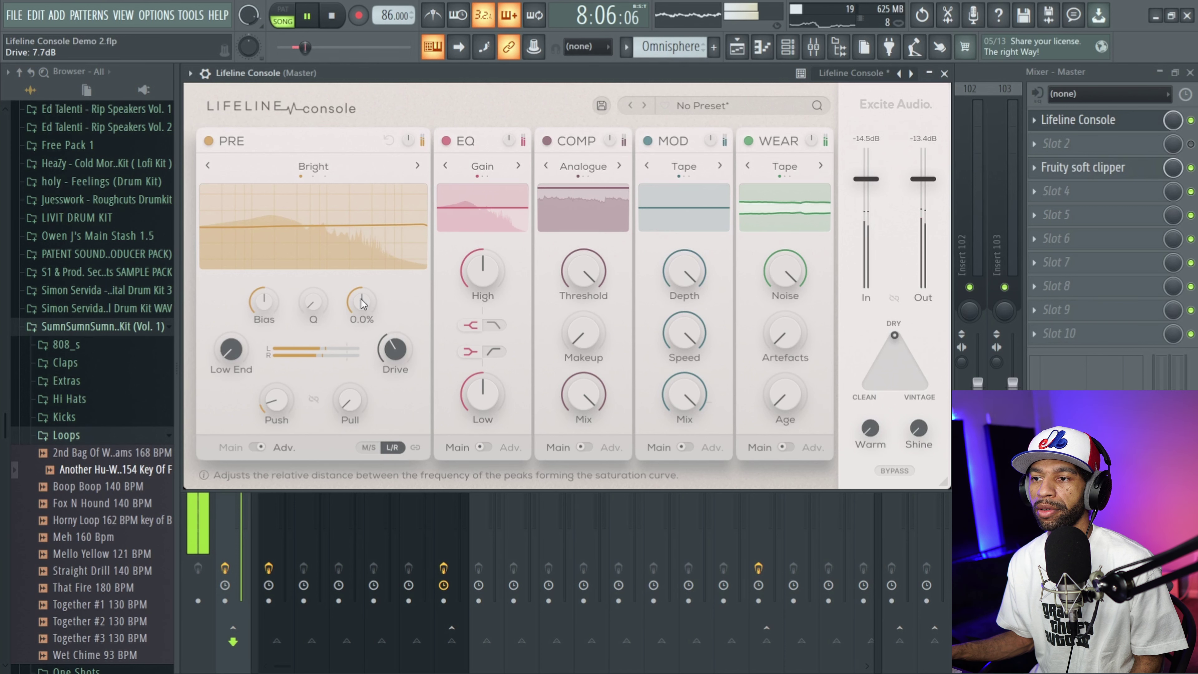
Raise PRE's Bias, Shape and Push, set Q to about 38.4%, Pull to about 35.2% and Low End to about 36.7, and stop playback
{"action": "left_click_drag", "start_coordinate": [280, 294], "coordinate": [322, 216]}
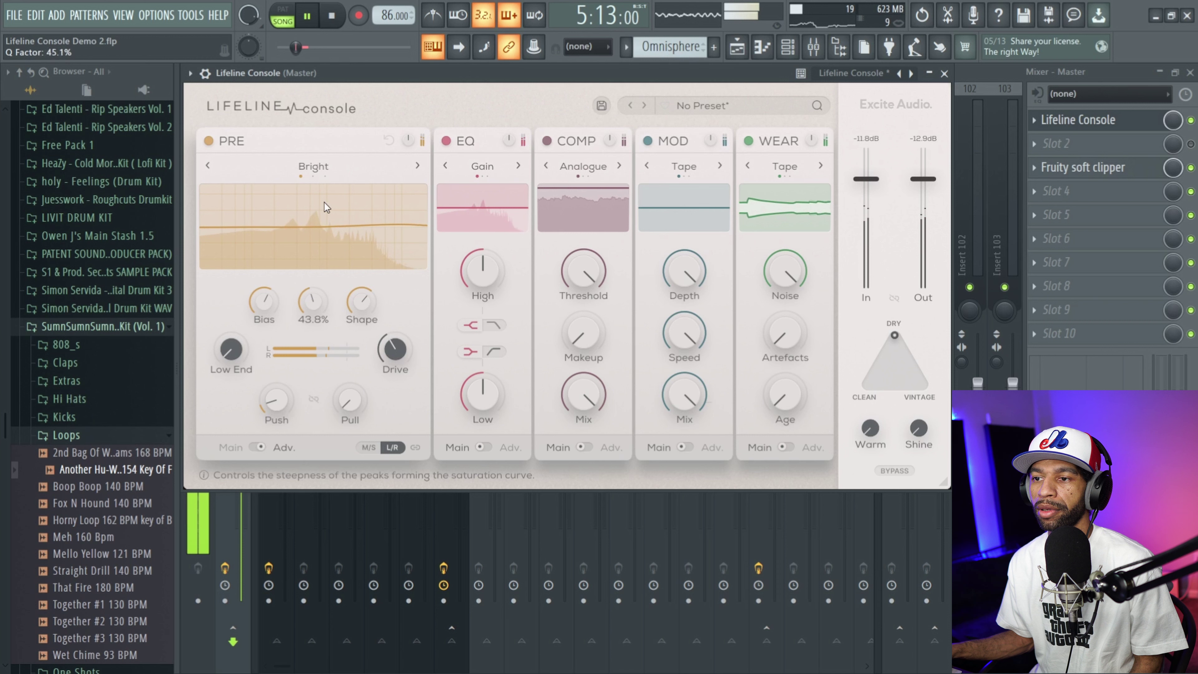
{"action": "left_click_drag", "start_coordinate": [342, 108], "coordinate": [324, 225]}
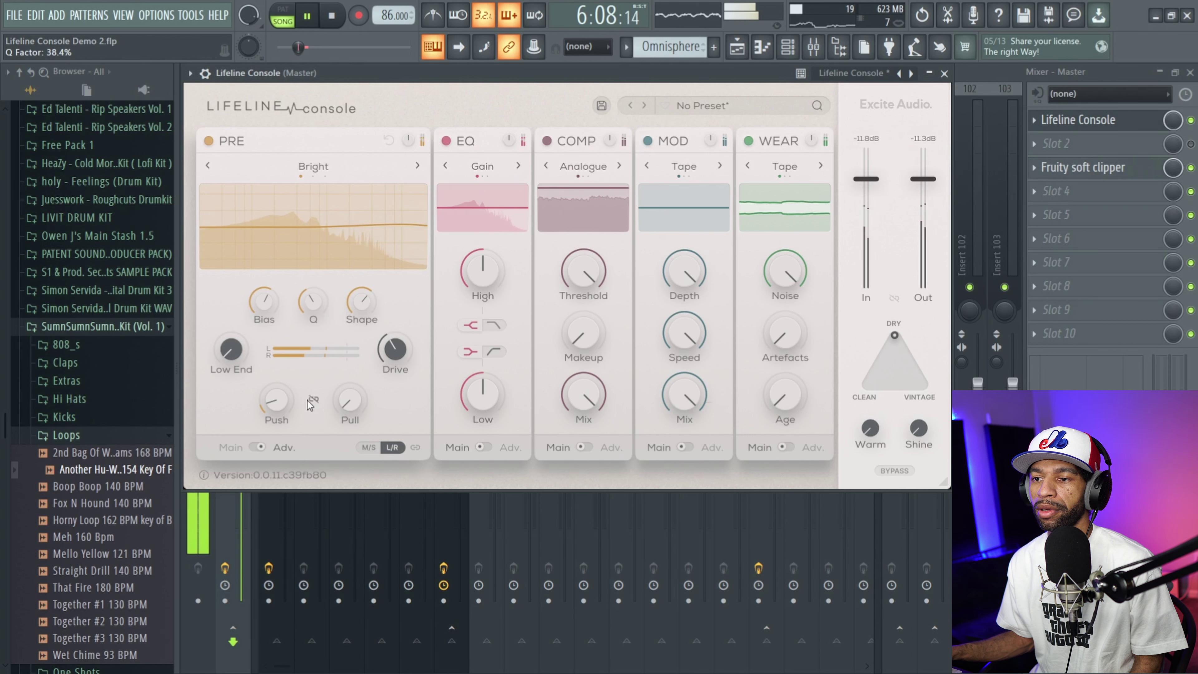
{"action": "left_click_drag", "start_coordinate": [279, 399], "coordinate": [290, 368]}
{"action": "left_click_drag", "start_coordinate": [338, 400], "coordinate": [356, 338]}
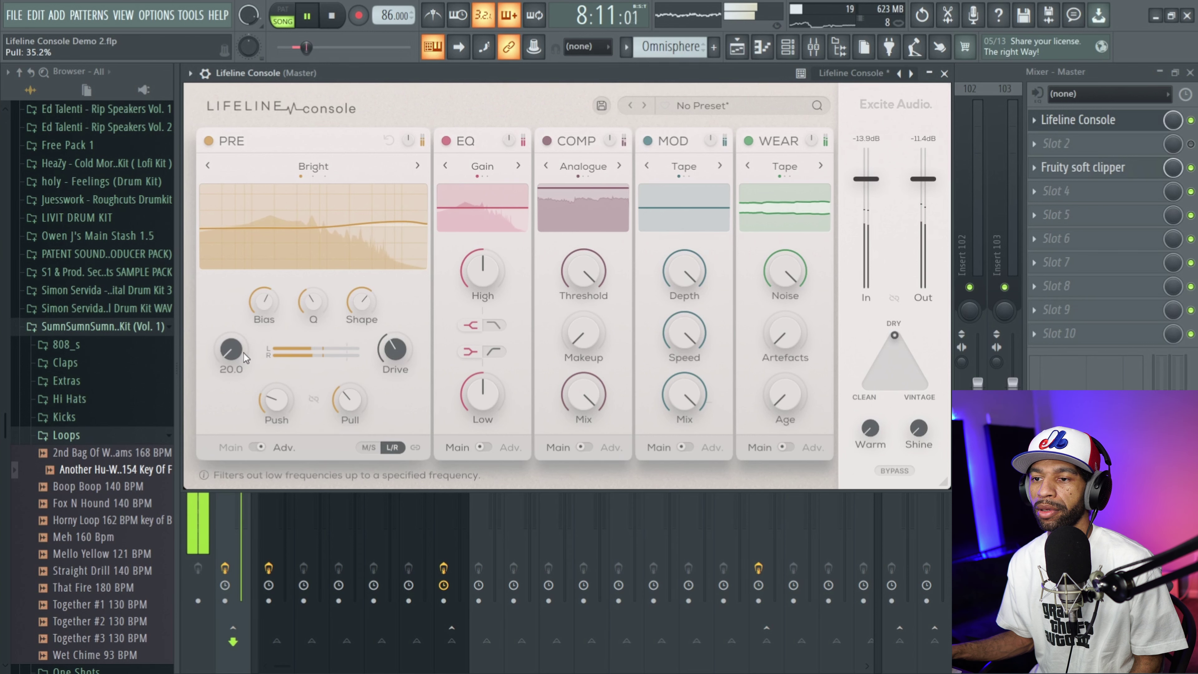
{"action": "mouse_move", "coordinate": [236, 302]}
{"action": "left_mouse_down"}
{"action": "mouse_move", "coordinate": [288, 148]}
{"action": "mouse_move", "coordinate": [251, 315]}
{"action": "left_mouse_up"}
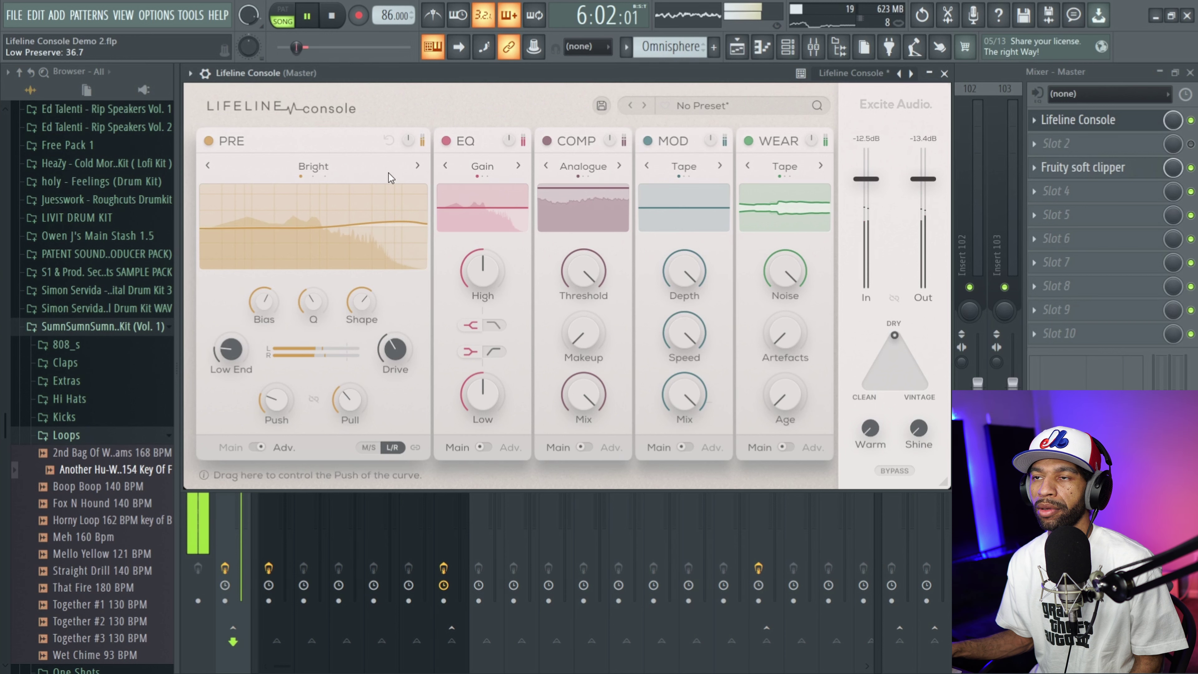
{"action": "left_click", "coordinate": [332, 14]}
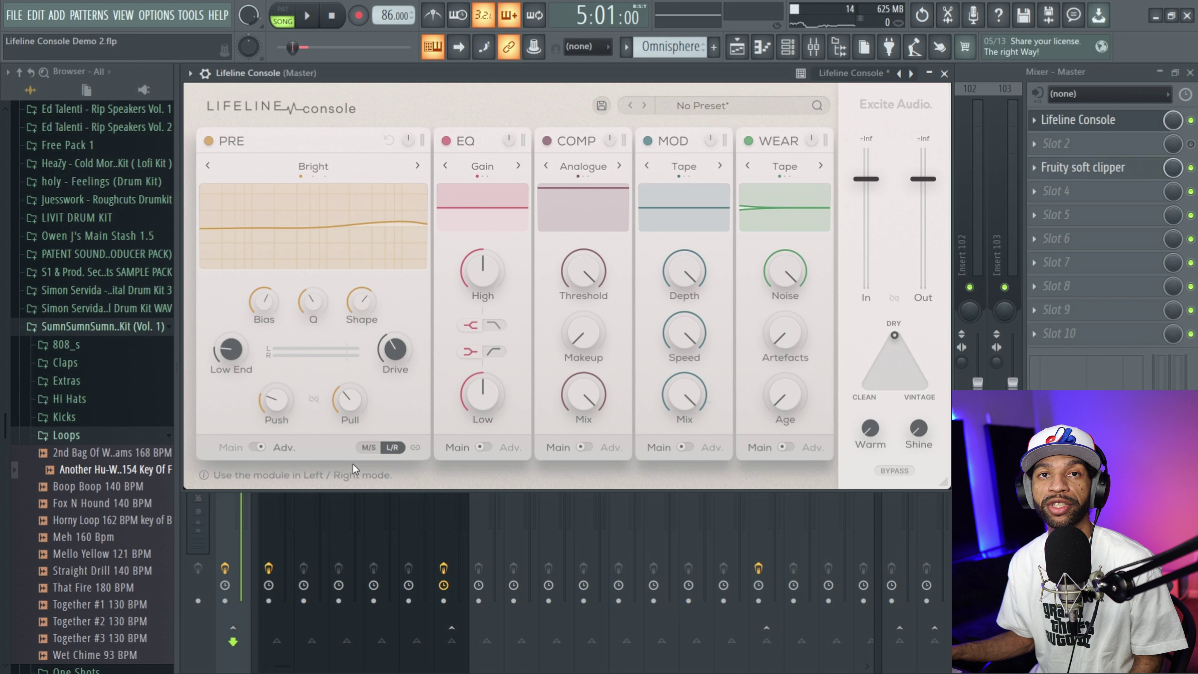
Try PRE's M/S mode and the separate left and right channel settings, leaving the module in unlinked L/R mode
{"action": "left_click", "coordinate": [371, 449]}
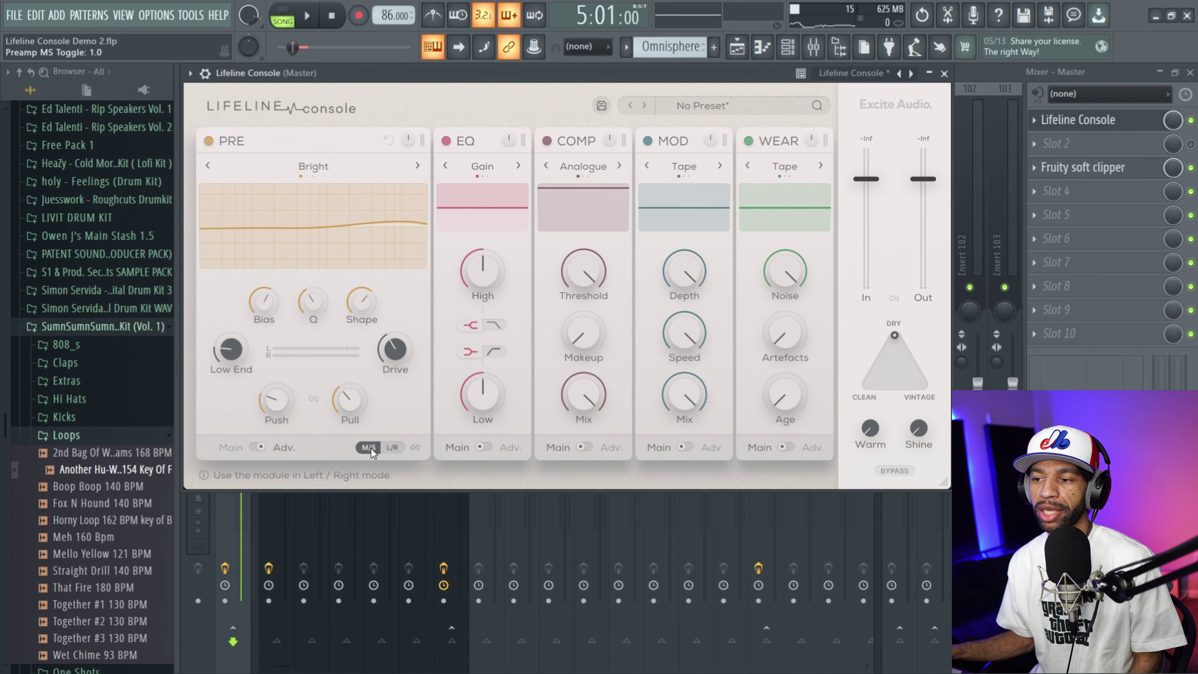
{"action": "left_click", "coordinate": [415, 447]}
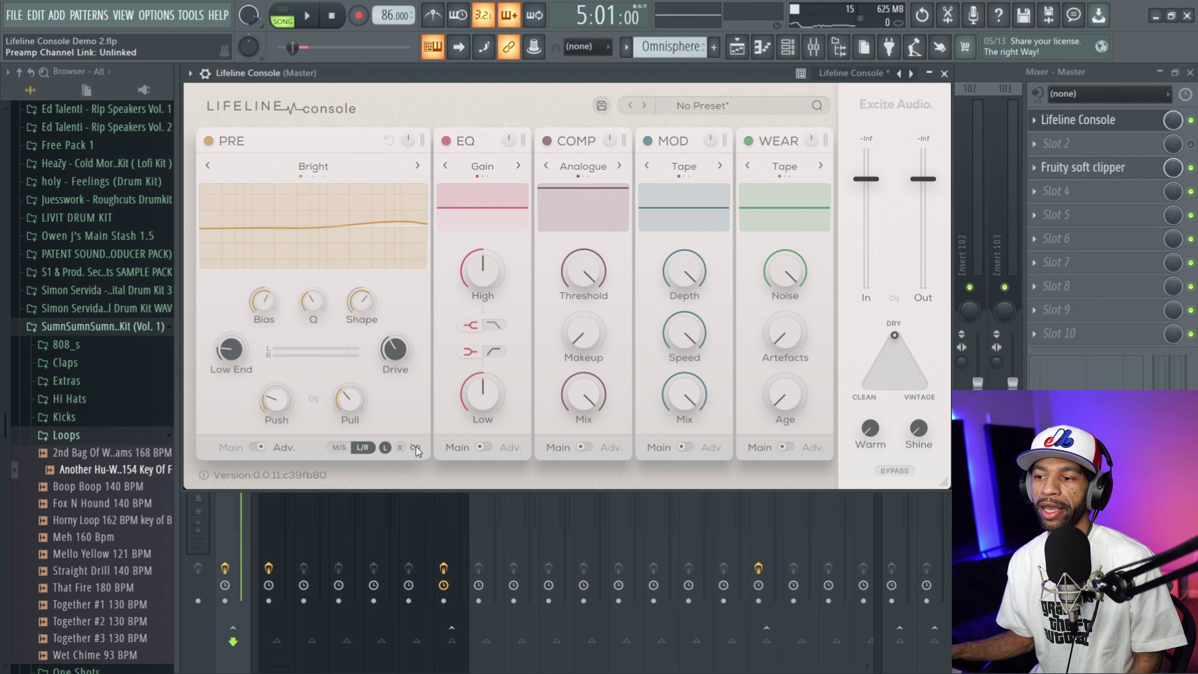
{"action": "left_click", "coordinate": [399, 447]}
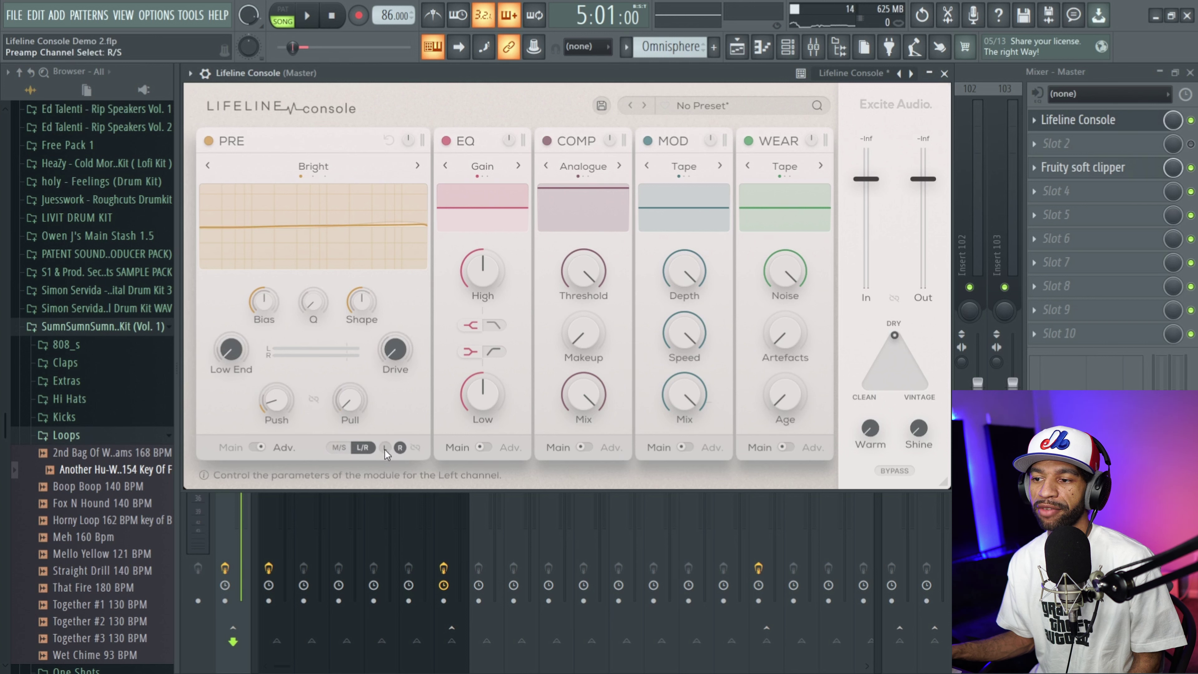
{"action": "left_click", "coordinate": [383, 450]}
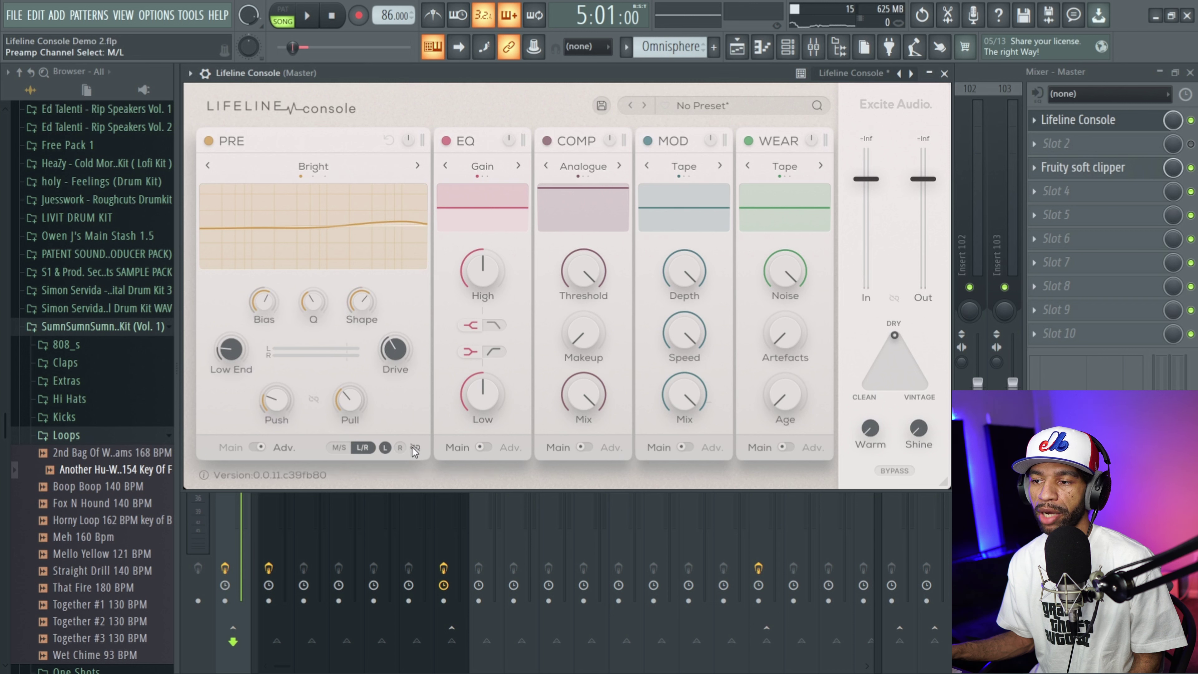
{"action": "left_click", "coordinate": [412, 447]}
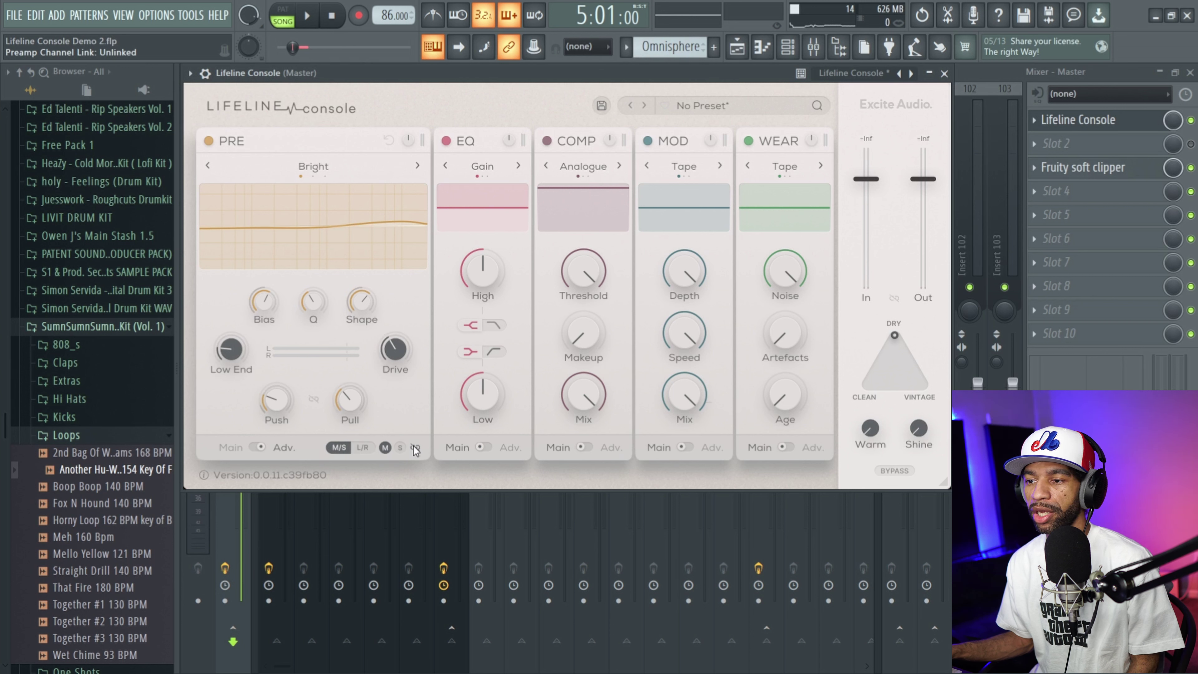
{"action": "left_click", "coordinate": [367, 449]}
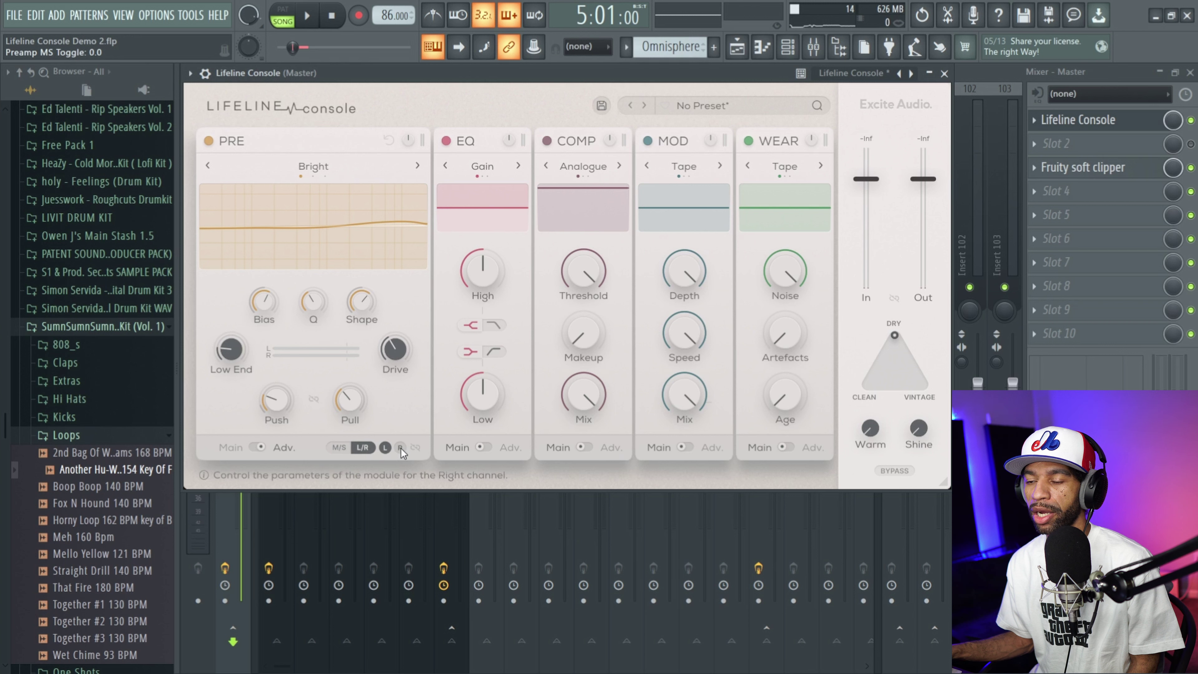
Raise Drive strongly on PRE's right channel only during playback, and stop the song
{"action": "left_click", "coordinate": [308, 17]}
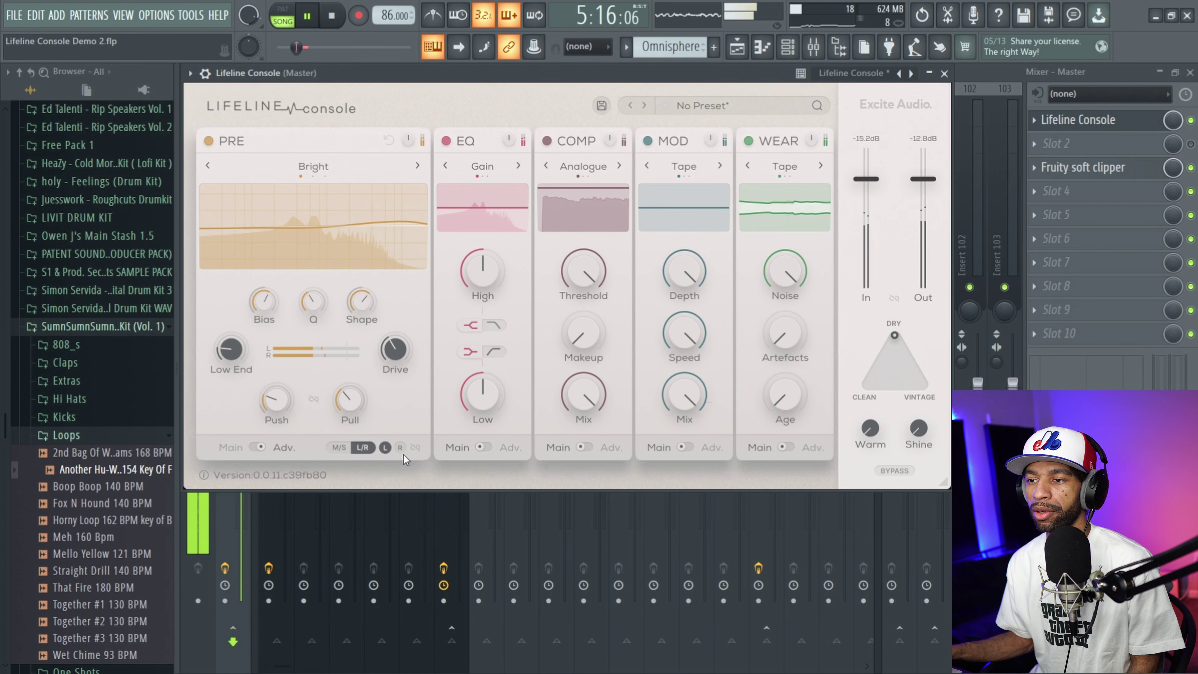
{"action": "left_click", "coordinate": [401, 447]}
{"action": "left_click_drag", "start_coordinate": [384, 350], "coordinate": [433, 199]}
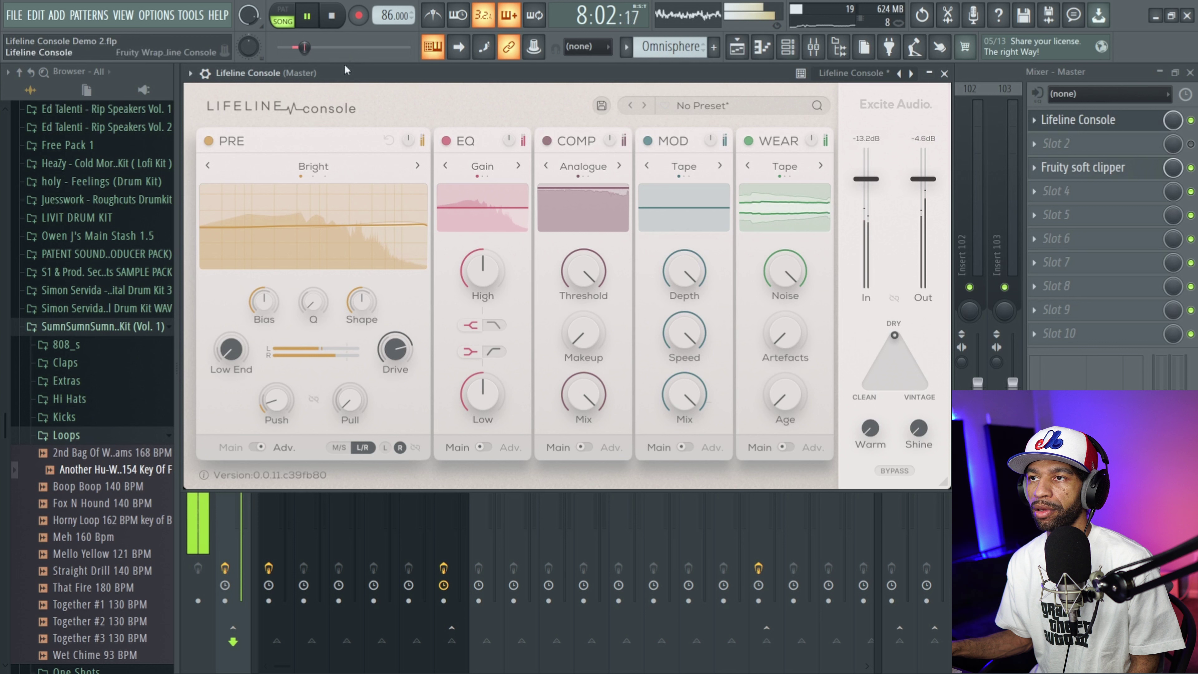
{"action": "left_click", "coordinate": [345, 17]}
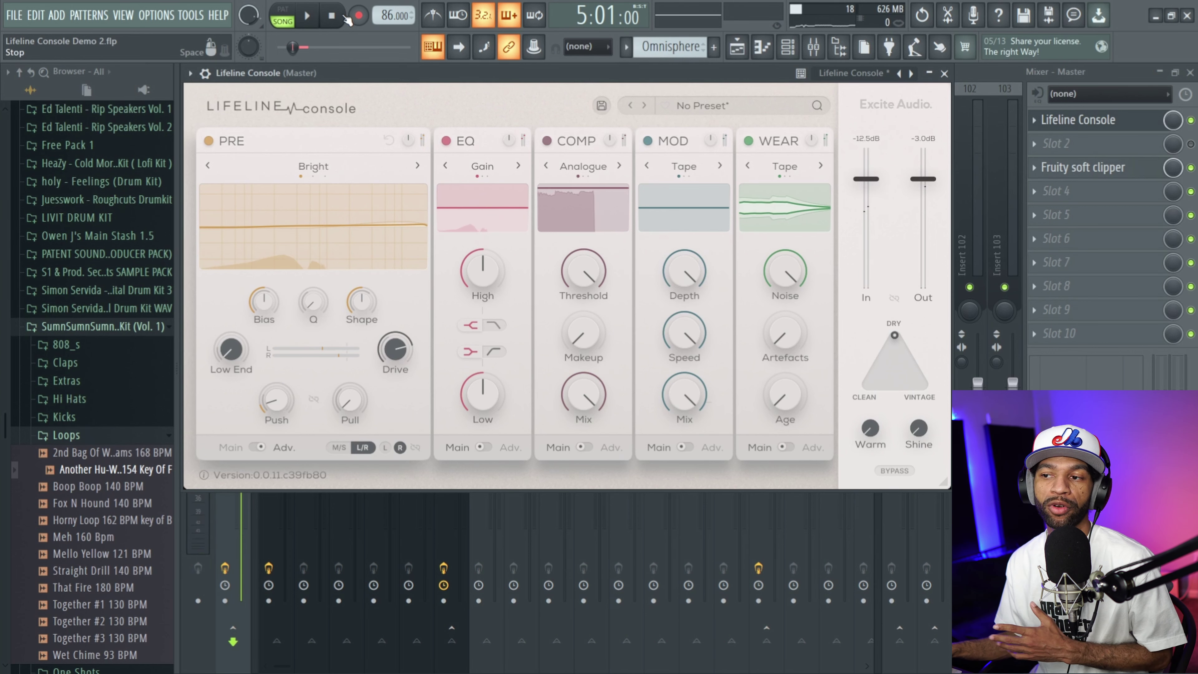
Reduce Drive on PRE's right channel, set its Low End to about 75.5 during playback, and stop the song
{"action": "mouse_move", "coordinate": [396, 346]}
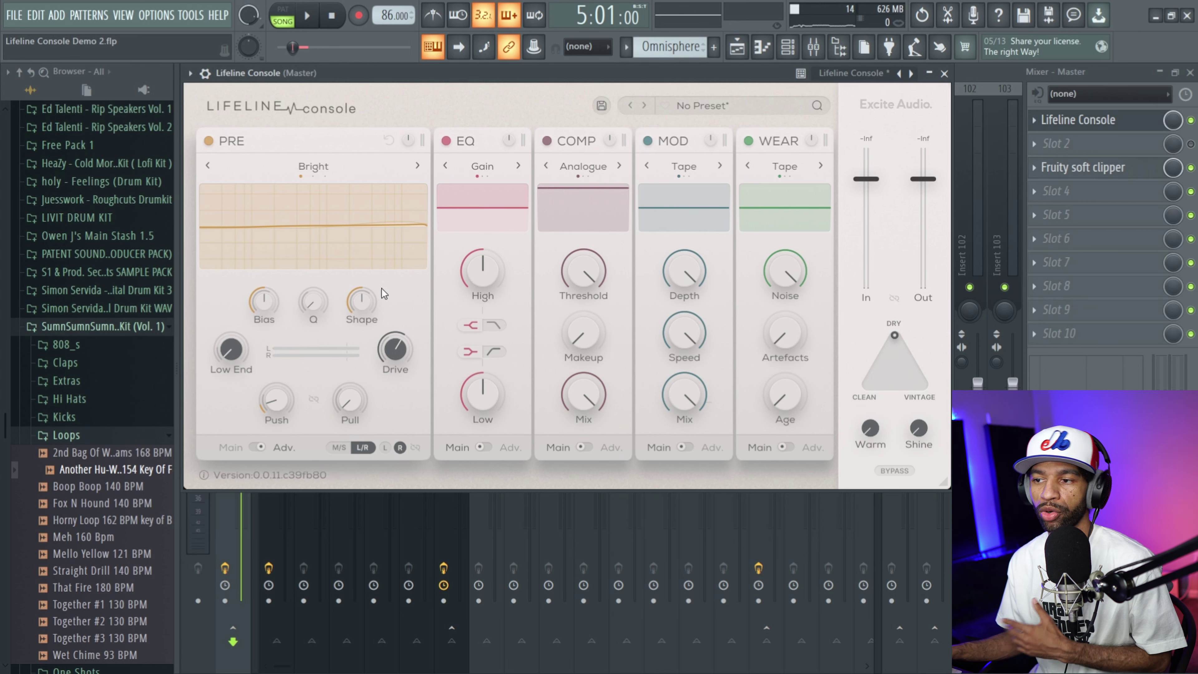
{"action": "key", "text": "space"}
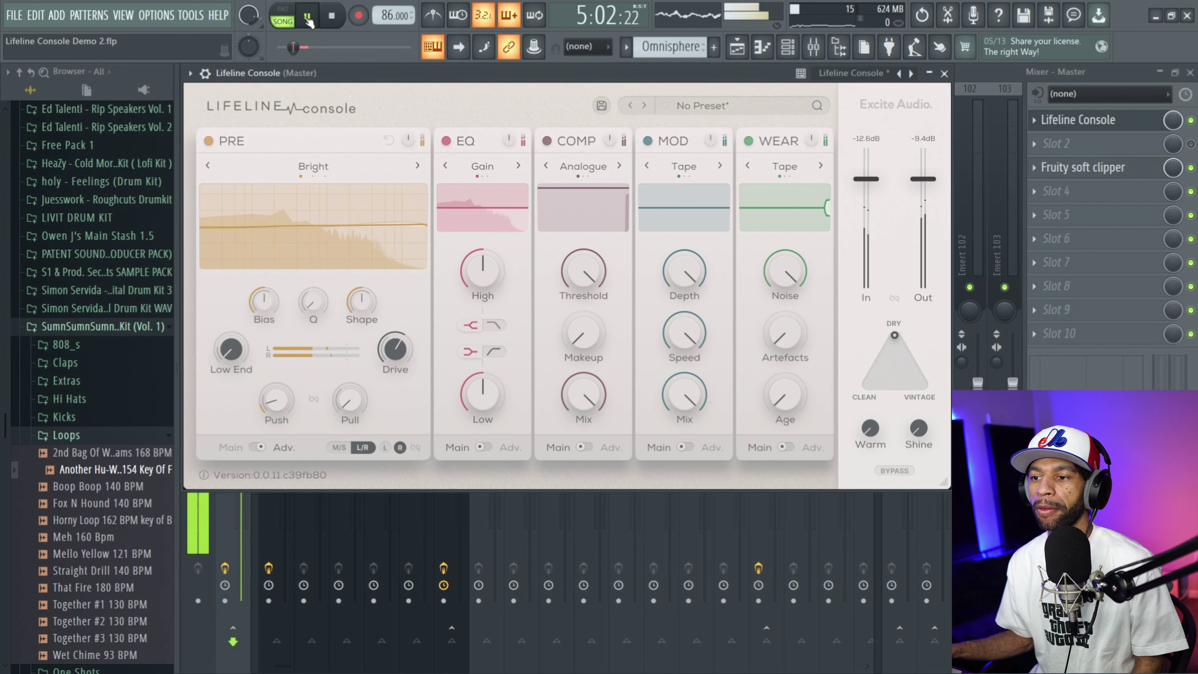
{"action": "left_click_drag", "start_coordinate": [232, 350], "coordinate": [245, 309]}
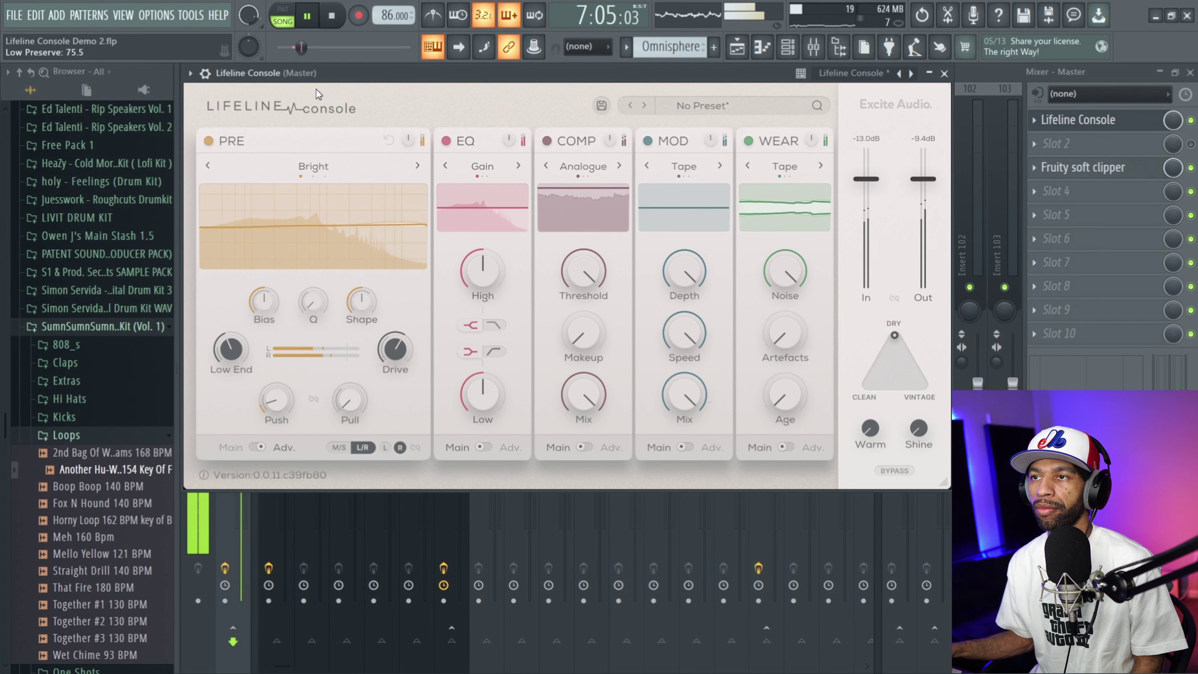
{"action": "left_click", "coordinate": [330, 14]}
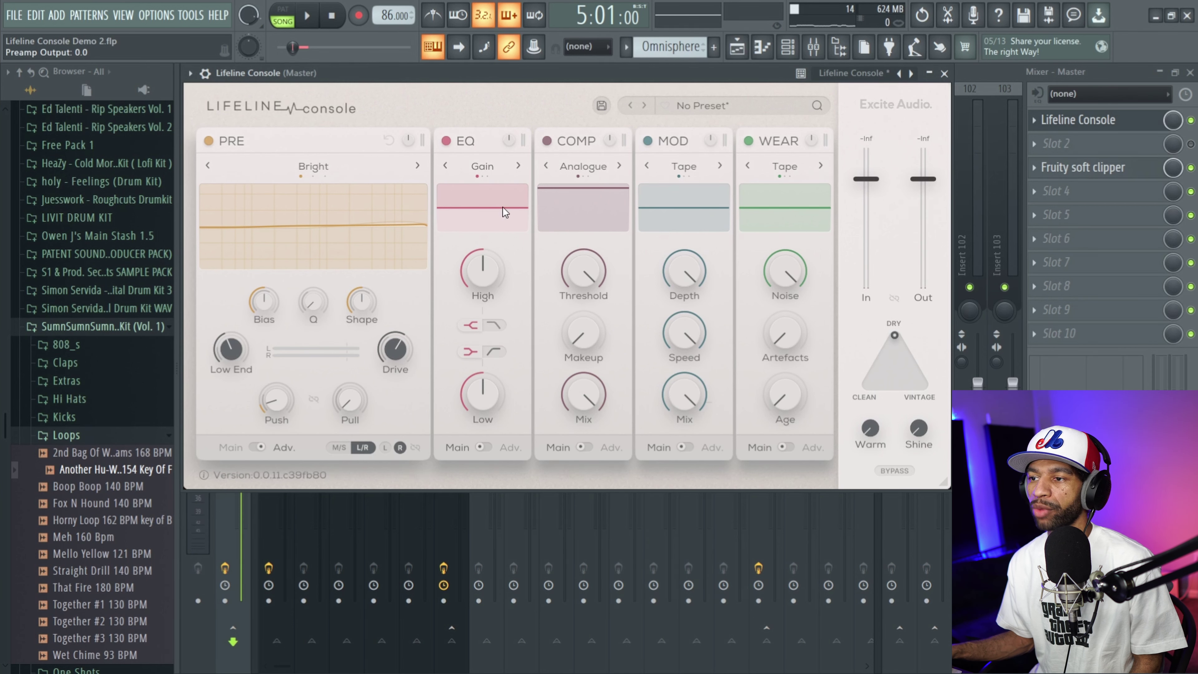
Show the EQ module's advanced controls and toggle its low band to a cut-off filter and back to shelf
{"action": "left_click", "coordinate": [489, 443]}
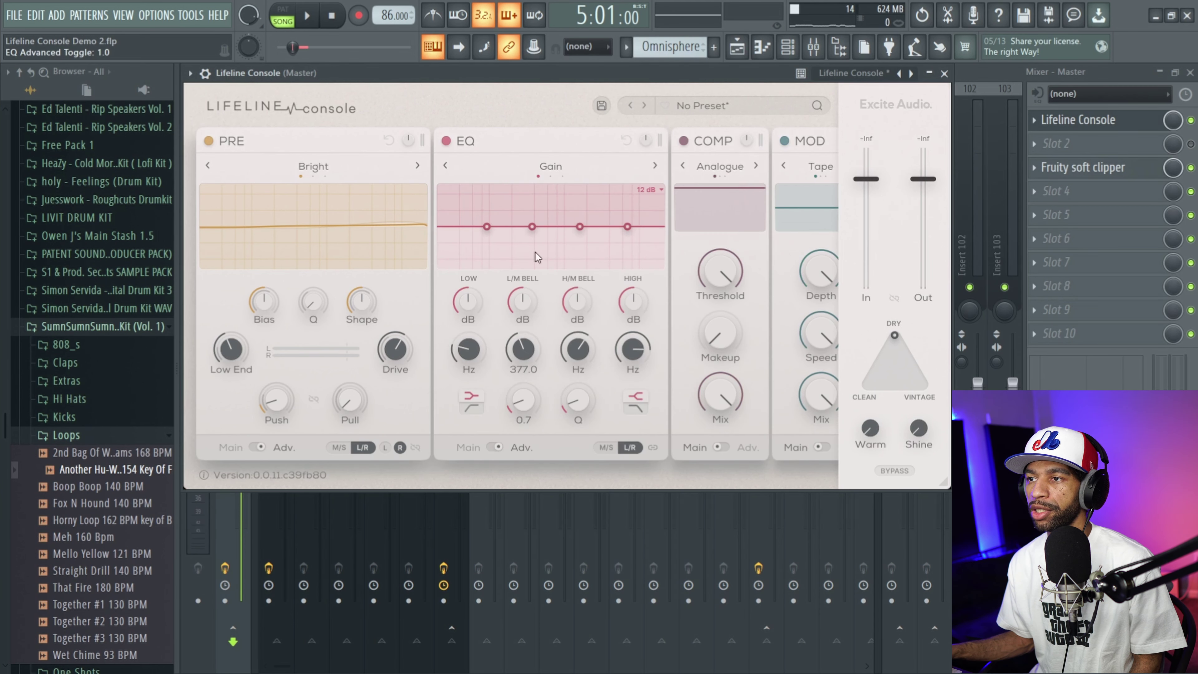
{"action": "scroll", "coordinate": [472, 119], "scroll_direction": "right", "scroll_amount": 5}
{"action": "scroll", "coordinate": [444, 142], "scroll_direction": "left", "scroll_amount": 5}
{"action": "scroll", "coordinate": [444, 159], "scroll_direction": "right", "scroll_amount": 5}
{"action": "scroll", "coordinate": [444, 159], "scroll_direction": "left", "scroll_amount": 5}
{"action": "scroll", "coordinate": [395, 125], "scroll_direction": "right", "scroll_amount": 5}
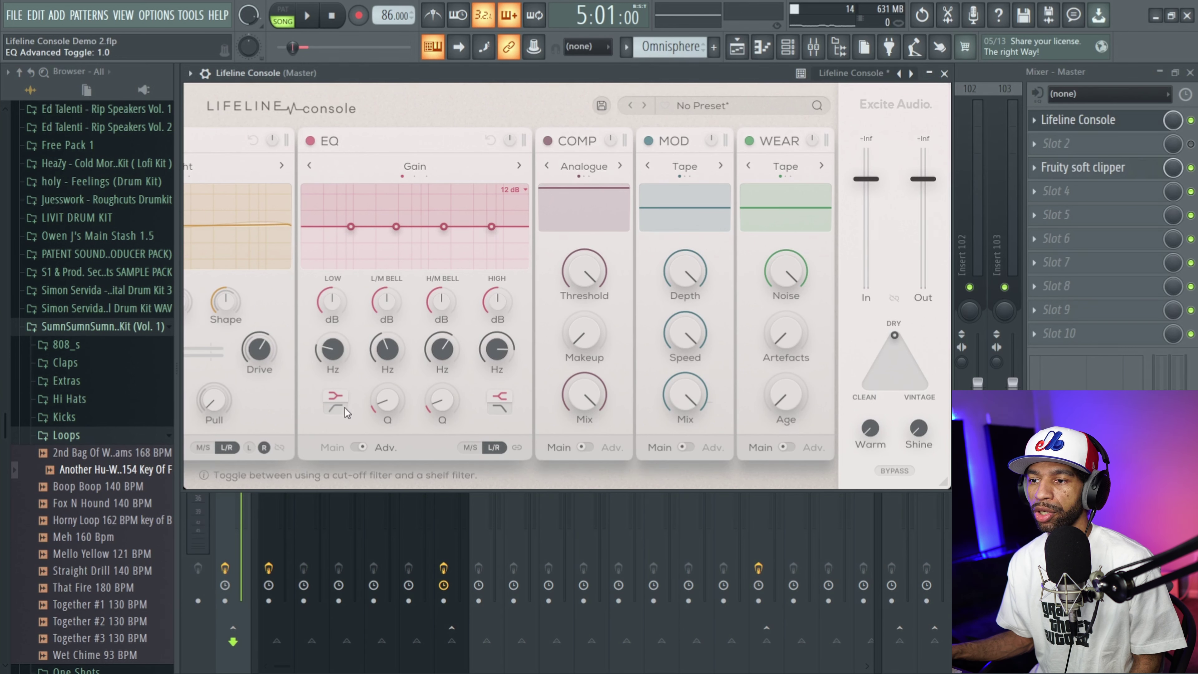
{"action": "left_click", "coordinate": [337, 407]}
{"action": "left_click", "coordinate": [337, 396]}
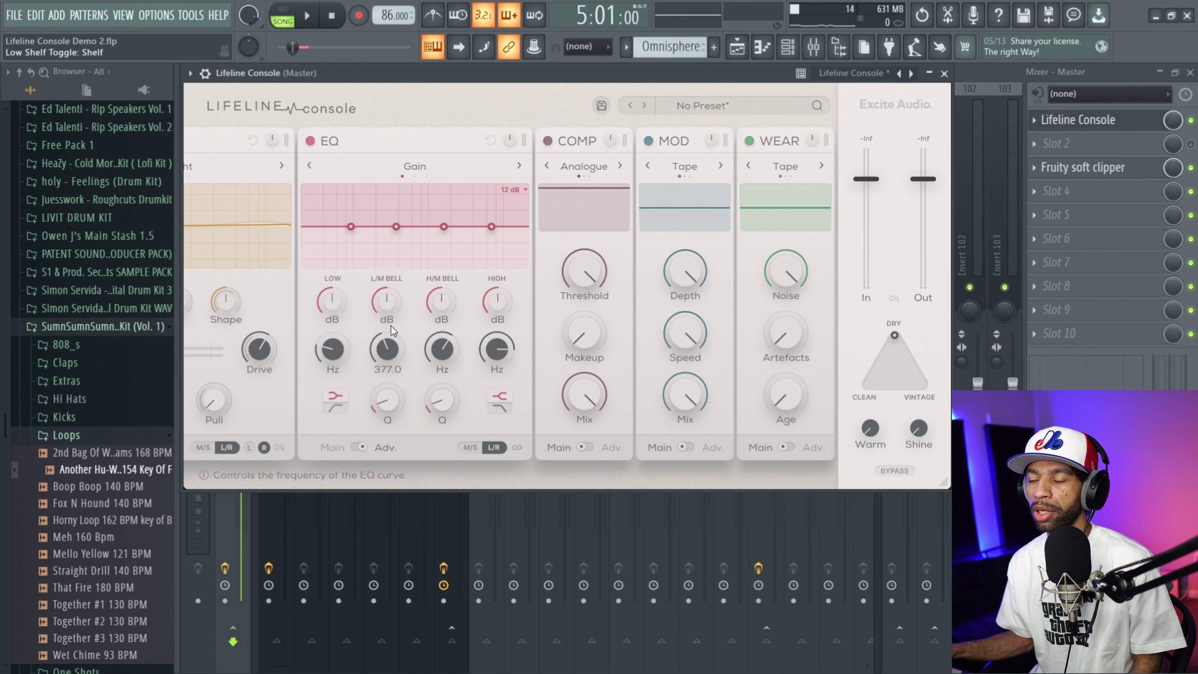
Boost the EQ's low-mid bell by about 6.6 dB and narrow its curve with a higher Q
{"action": "mouse_move", "coordinate": [384, 306]}
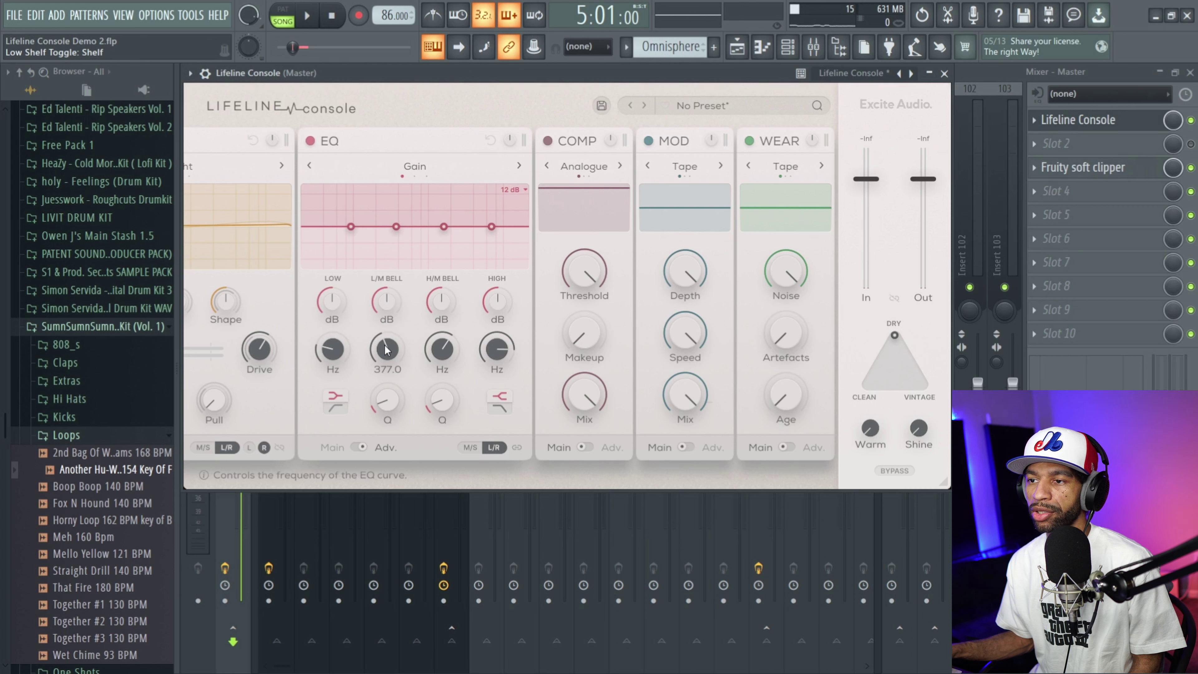
{"action": "left_click_drag", "start_coordinate": [386, 305], "coordinate": [400, 279]}
{"action": "mouse_move", "coordinate": [390, 406]}
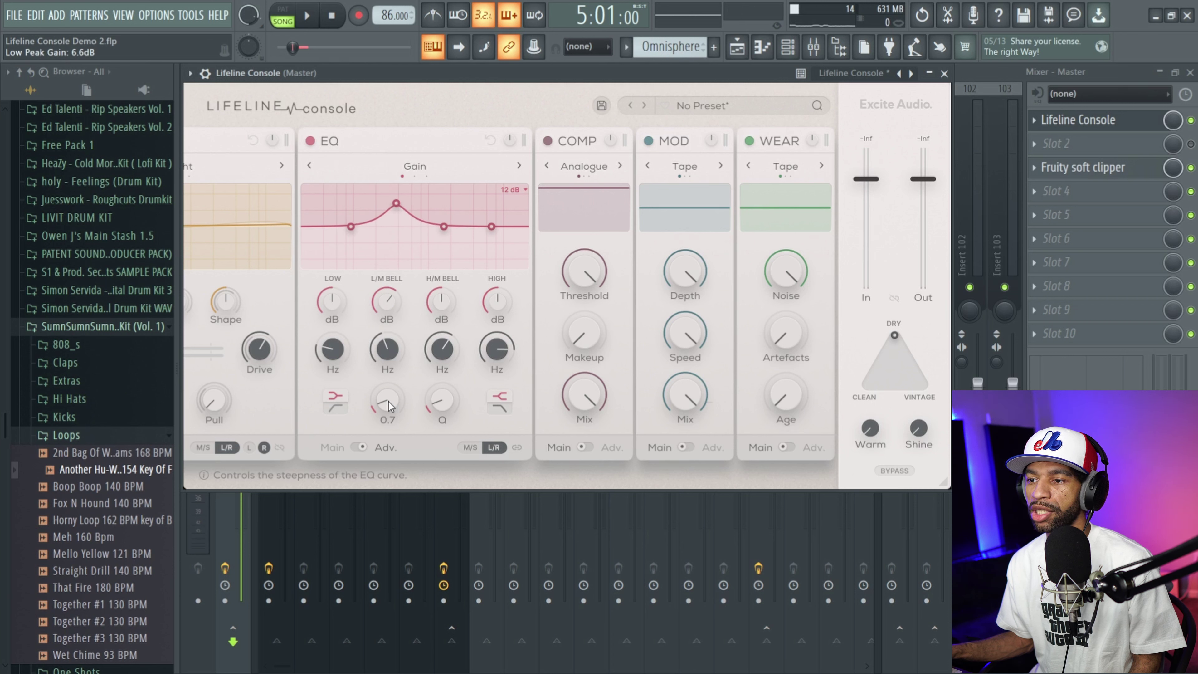
{"action": "left_click_drag", "start_coordinate": [386, 406], "coordinate": [404, 316]}
{"action": "left_click_drag", "start_coordinate": [419, 237], "coordinate": [376, 352]}
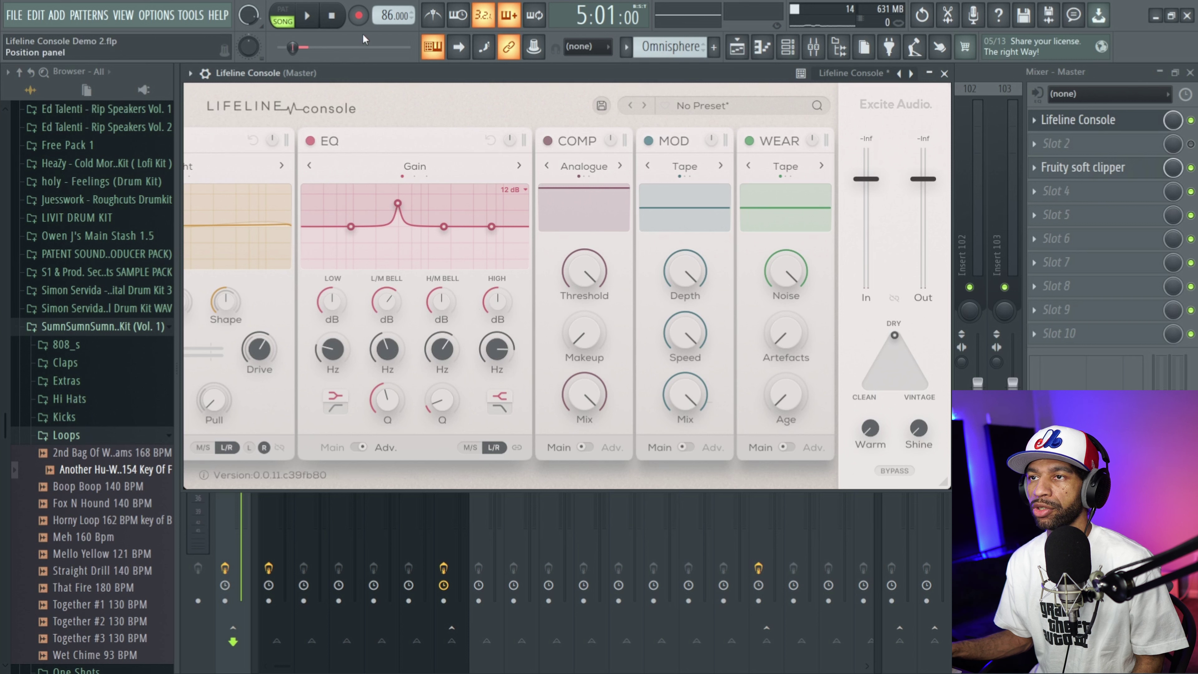
During playback, set the EQ's low-mid bell to 4.8 dB with a lower frequency and Q of 2.9, and shape a boost on the high-mid bell
{"action": "left_click", "coordinate": [306, 16]}
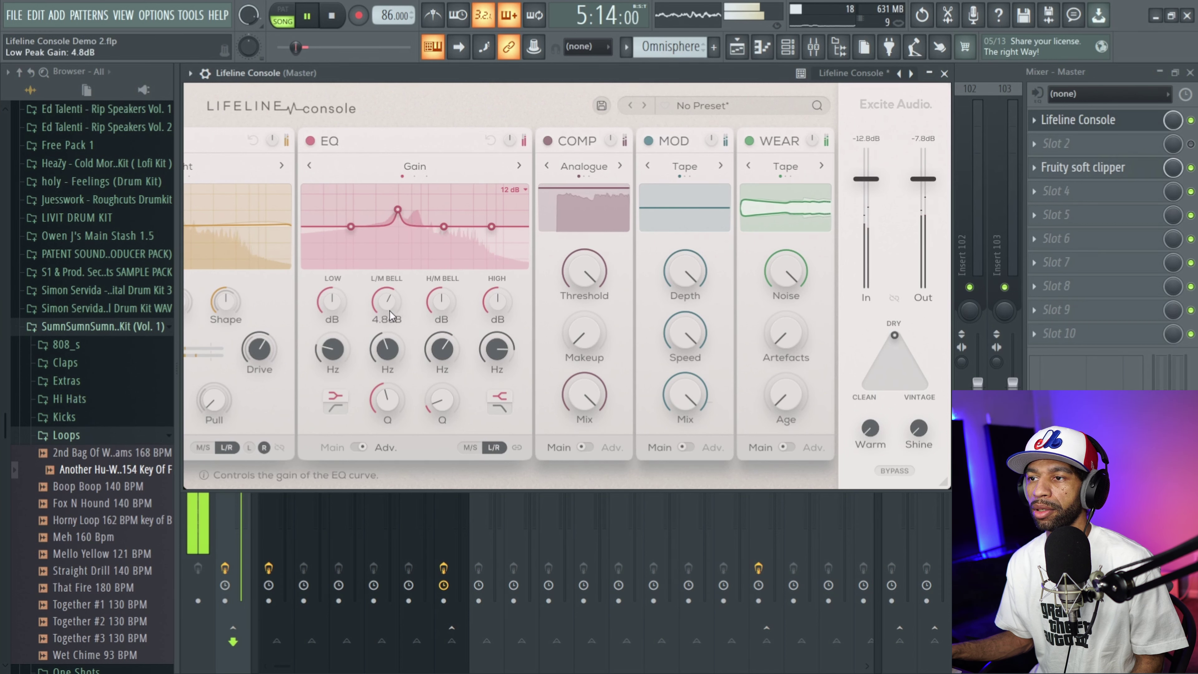
{"action": "left_click_drag", "start_coordinate": [388, 334], "coordinate": [386, 400]}
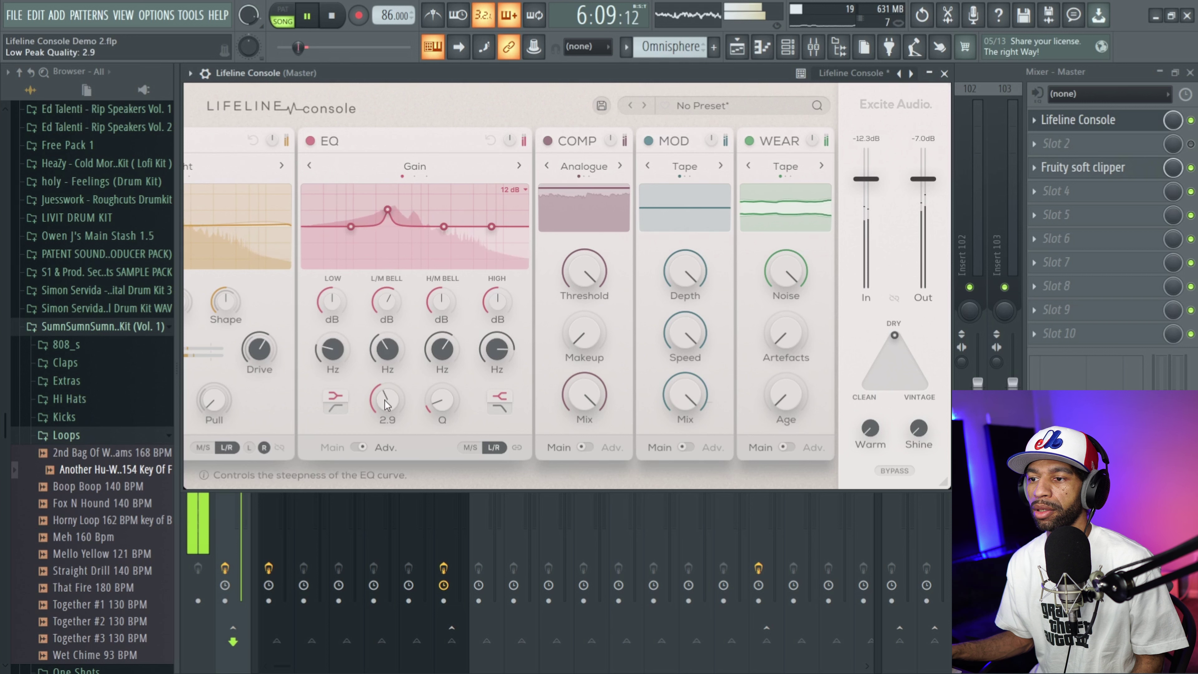
{"action": "left_click_drag", "start_coordinate": [439, 306], "coordinate": [444, 284]}
{"action": "left_click_drag", "start_coordinate": [443, 349], "coordinate": [441, 393]}
{"action": "mouse_move", "coordinate": [443, 305]}
{"action": "left_mouse_down"}
{"action": "mouse_move", "coordinate": [456, 259]}
{"action": "mouse_move", "coordinate": [446, 147]}
{"action": "mouse_move", "coordinate": [433, 310]}
{"action": "left_mouse_up"}
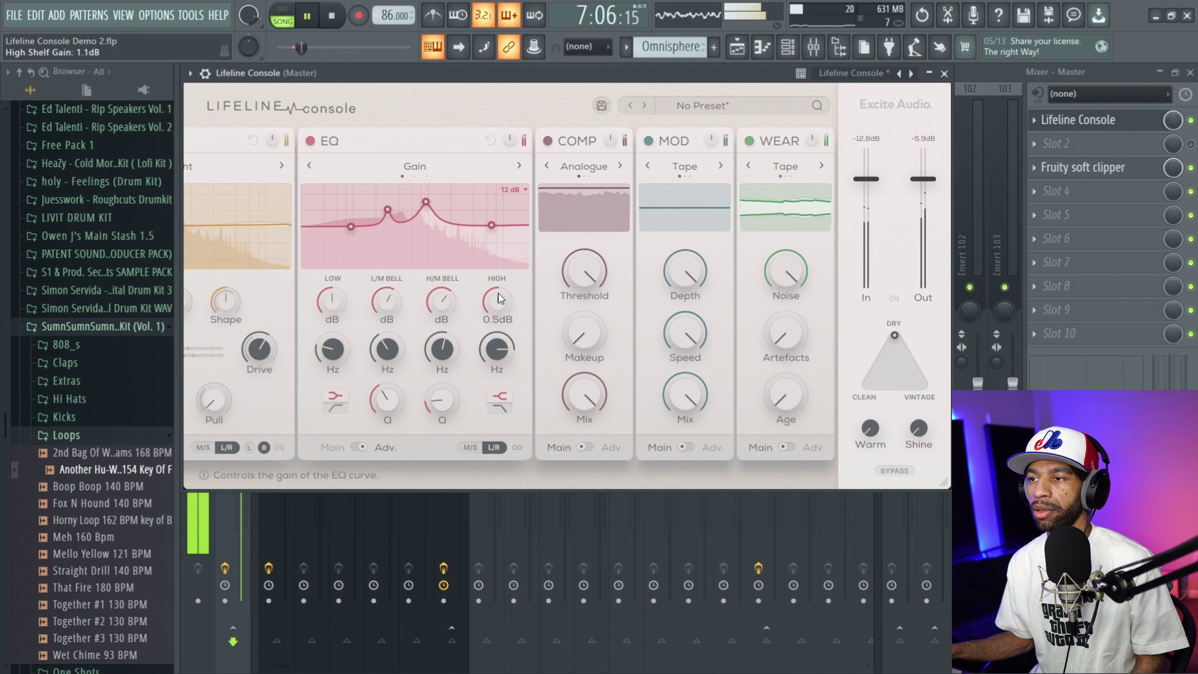
Set the EQ's high shelf gain to about 3.2 dB during playback and stop the song
{"action": "left_click_drag", "start_coordinate": [501, 299], "coordinate": [501, 288]}
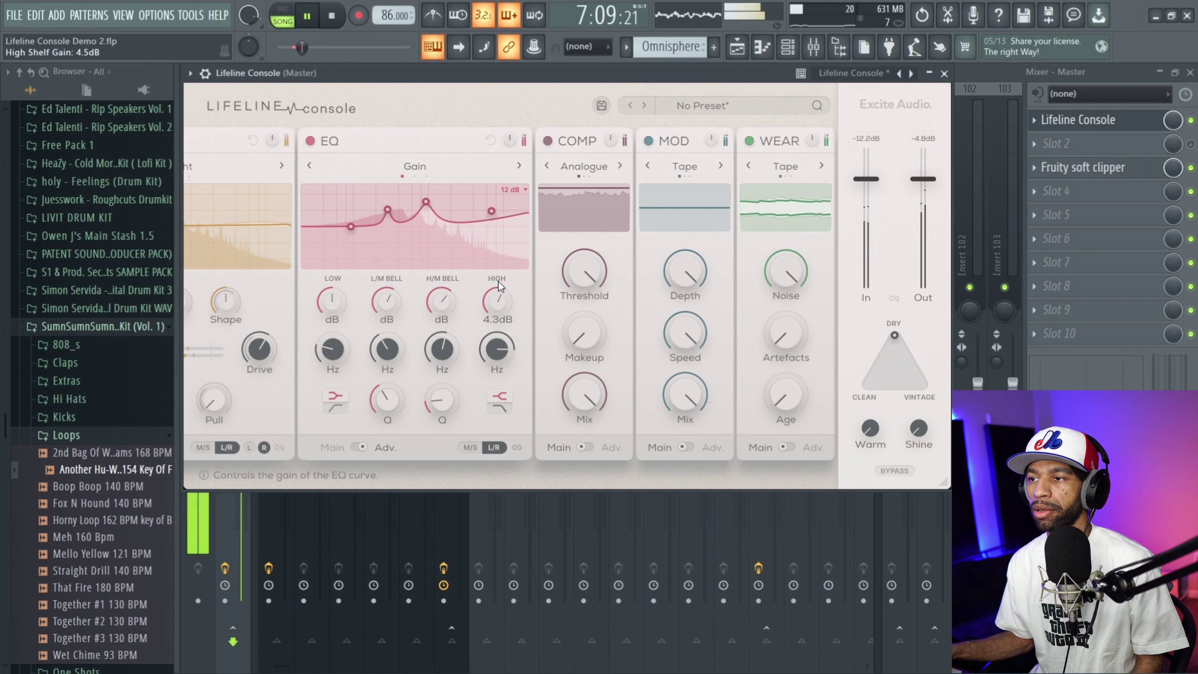
{"action": "left_click_drag", "start_coordinate": [496, 300], "coordinate": [496, 302]}
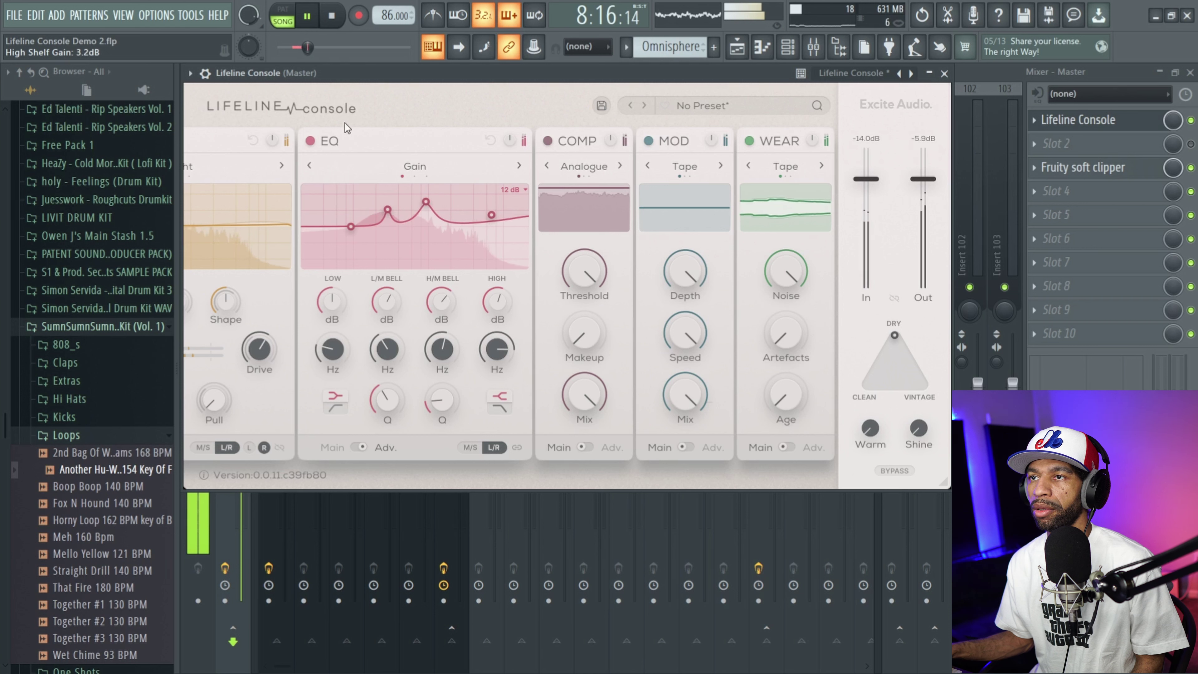
{"action": "key", "text": "space"}
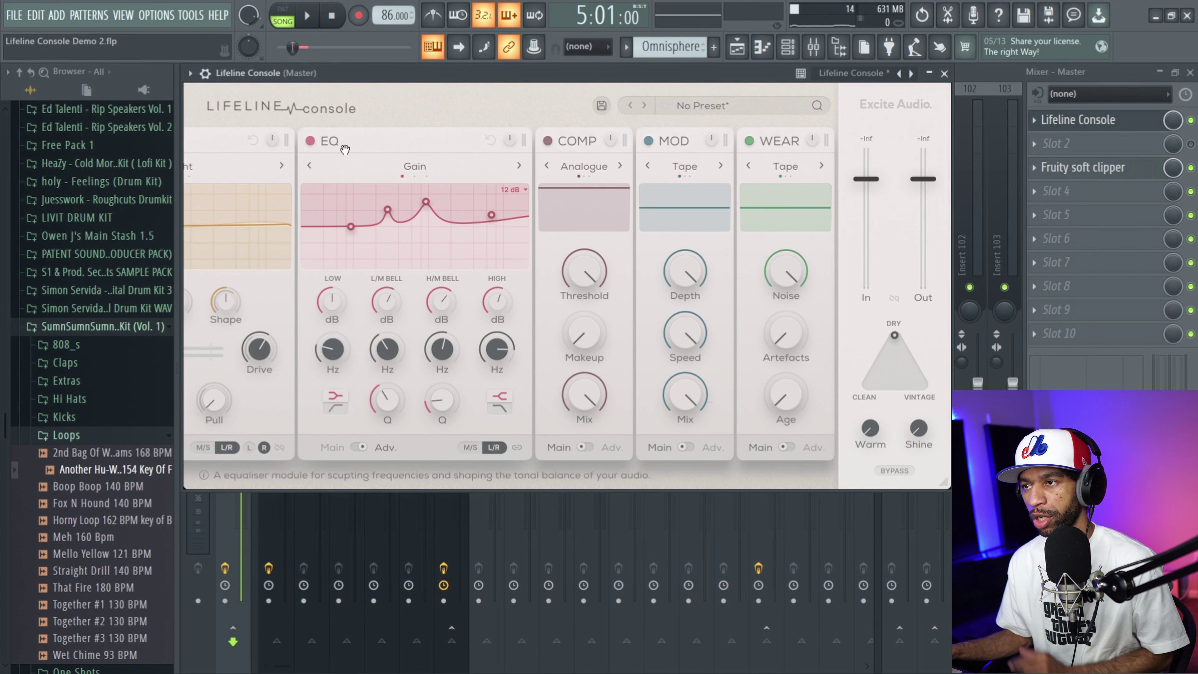
Return the EQ and PRE modules to their main controls and show COMP's advanced controls
{"action": "left_click", "coordinate": [359, 447]}
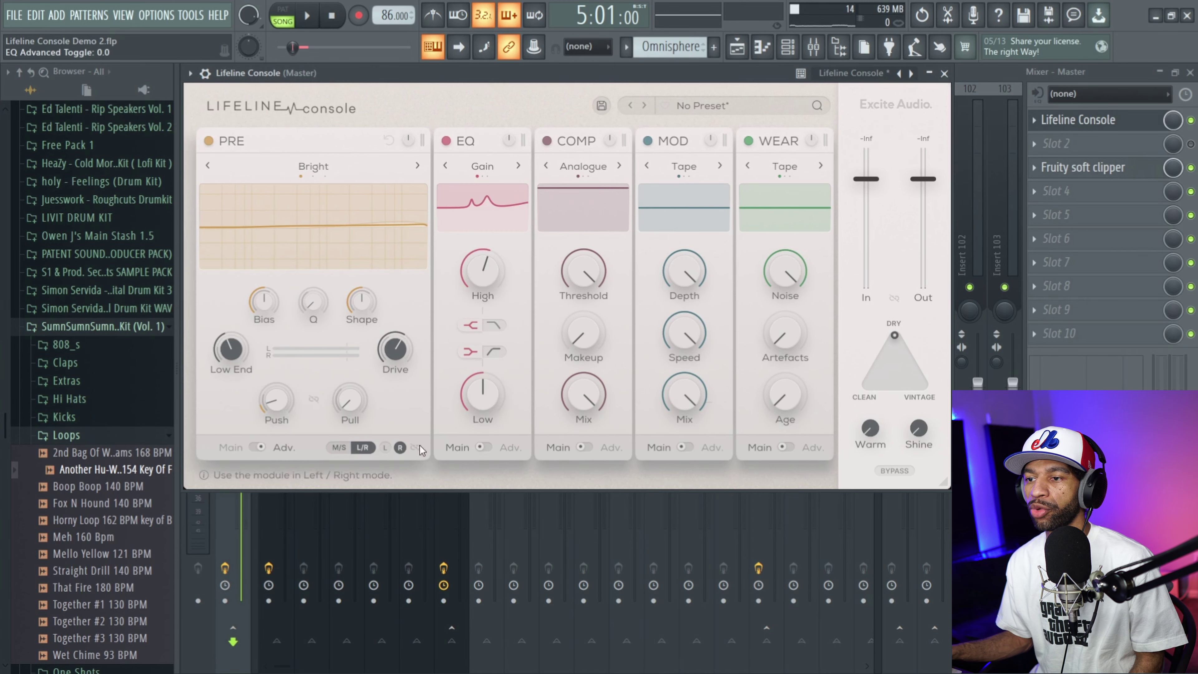
{"action": "left_click", "coordinate": [253, 449]}
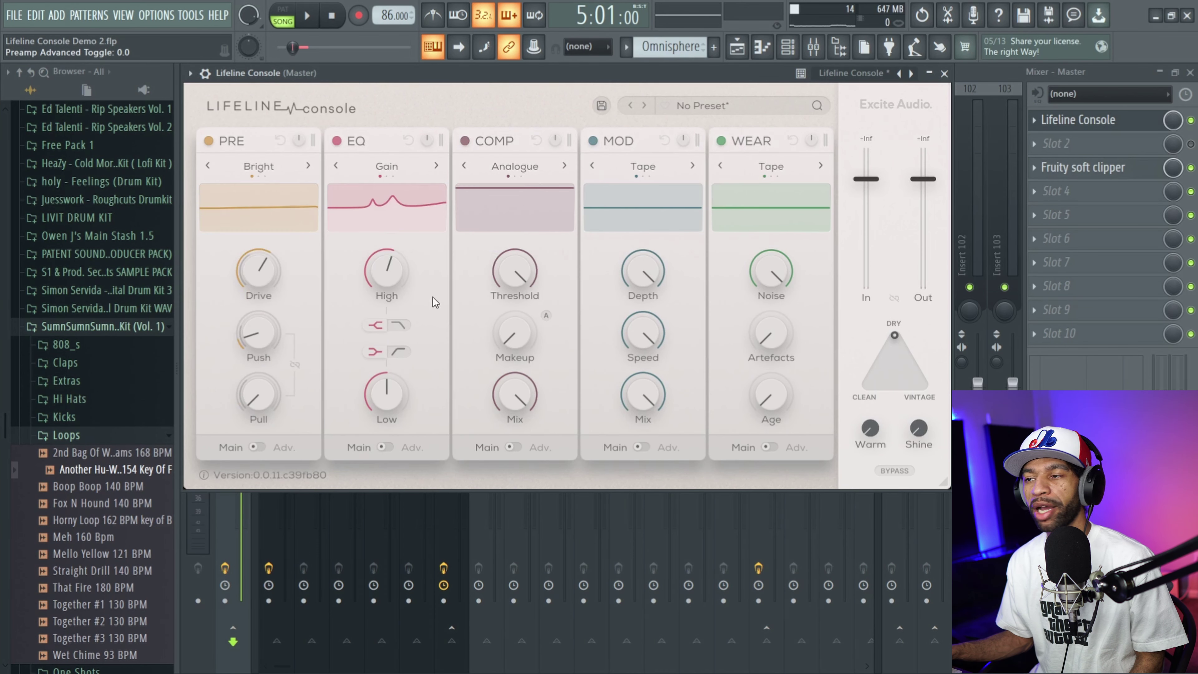
{"action": "left_click", "coordinate": [518, 447]}
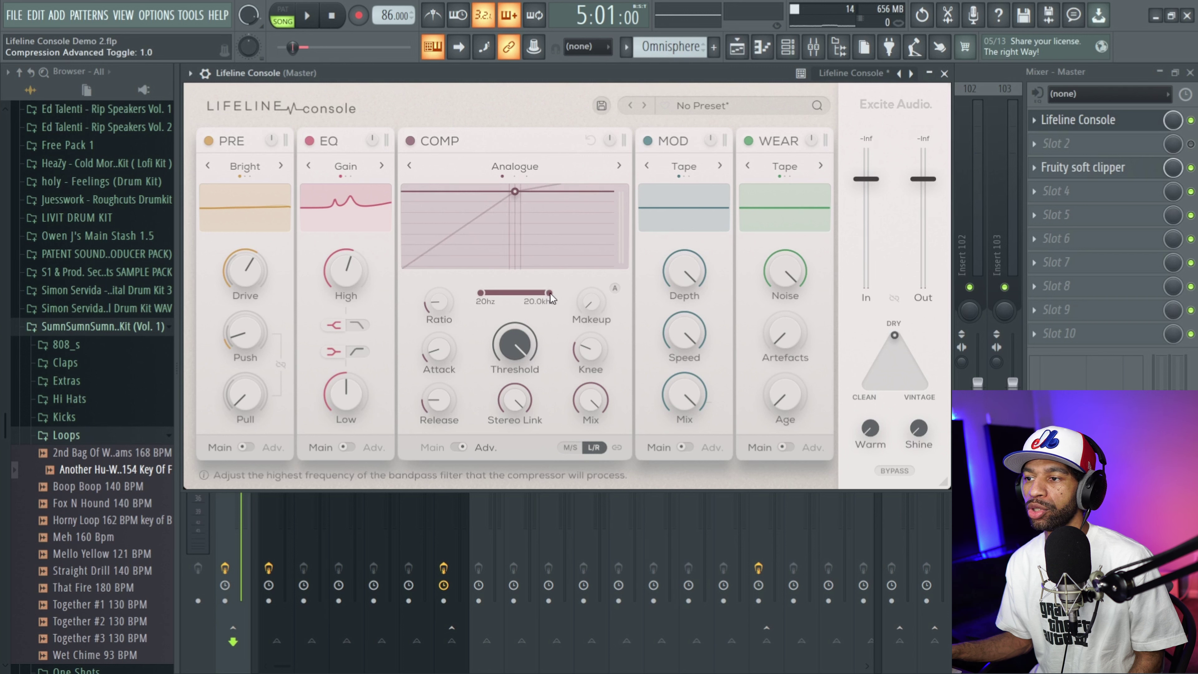
Play the song and try COMP's bandpass range, restoring it to the full 20 Hz to 20.0 kHz
{"action": "left_click", "coordinate": [307, 15]}
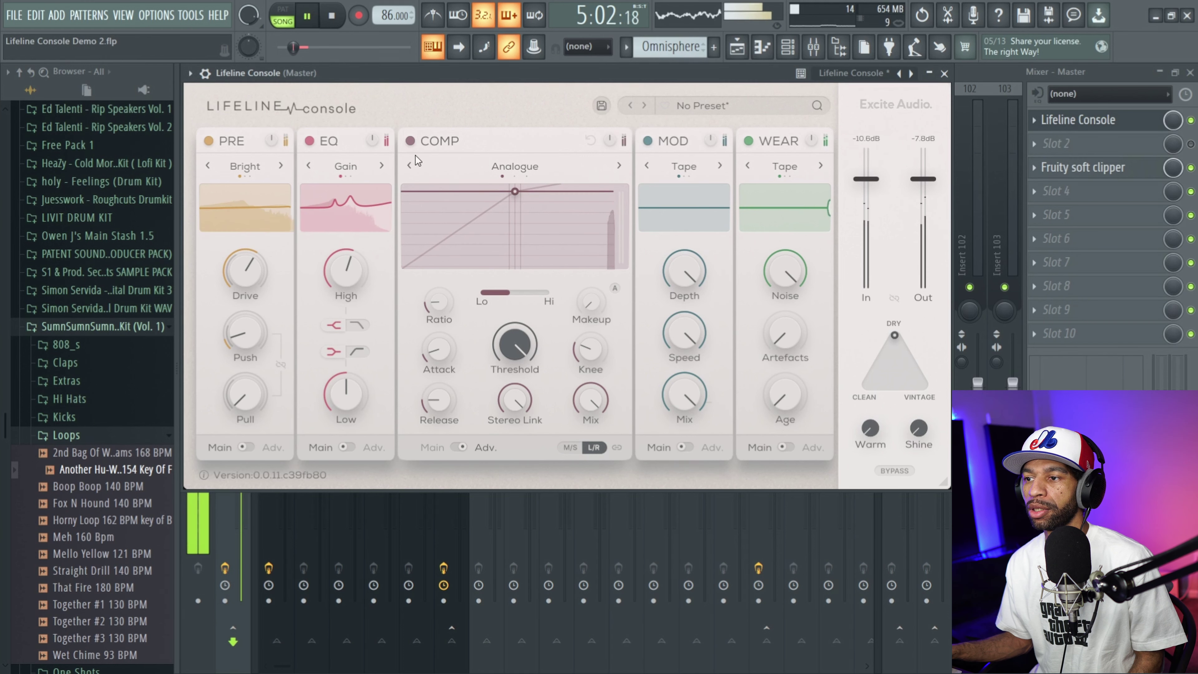
{"action": "left_click_drag", "start_coordinate": [501, 289], "coordinate": [566, 287]}
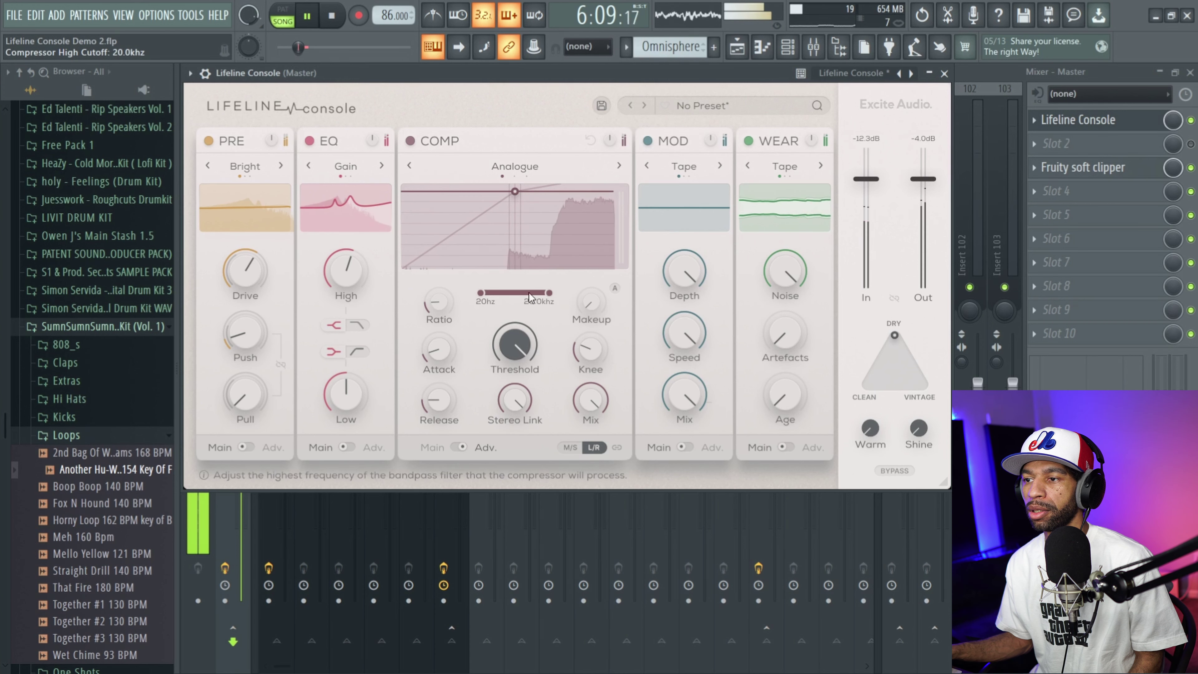
{"action": "mouse_move", "coordinate": [480, 293]}
{"action": "left_mouse_down"}
{"action": "mouse_move", "coordinate": [538, 295]}
{"action": "mouse_move", "coordinate": [473, 295]}
{"action": "left_mouse_up"}
During playback, set COMP's Threshold to -19.9 dB, reduce its Attack and set Makeup to 2.9 dB, and stop the song
{"action": "left_click_drag", "start_coordinate": [523, 347], "coordinate": [462, 466]}
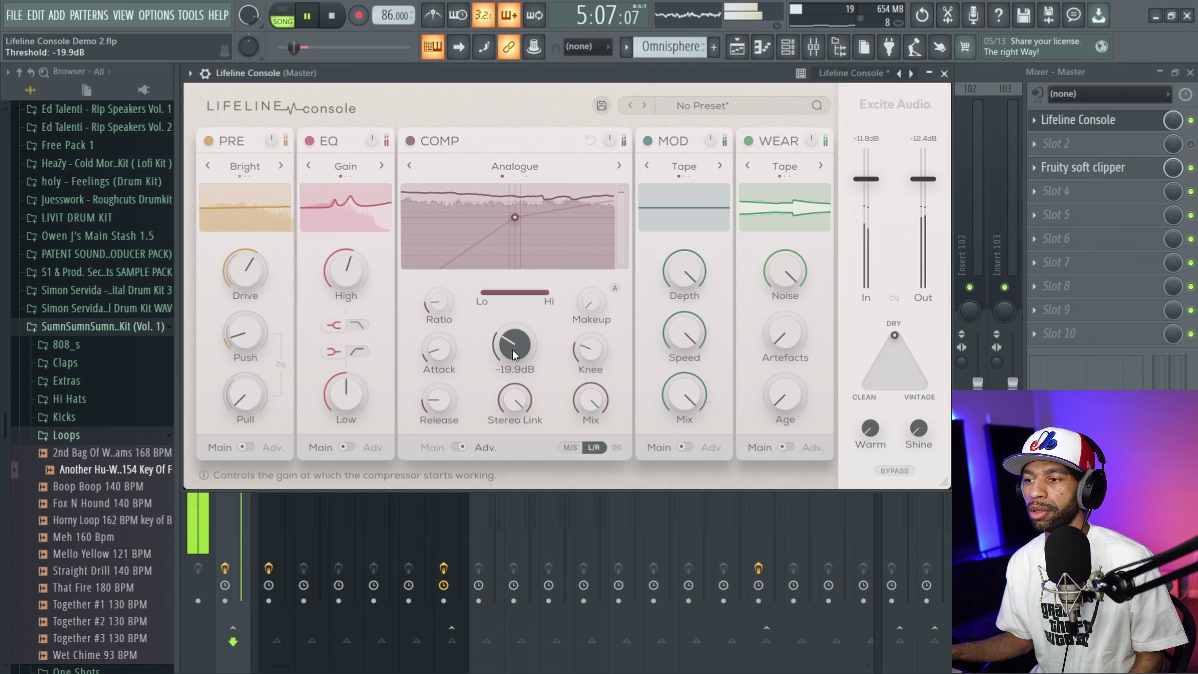
{"action": "left_click_drag", "start_coordinate": [452, 346], "coordinate": [434, 363]}
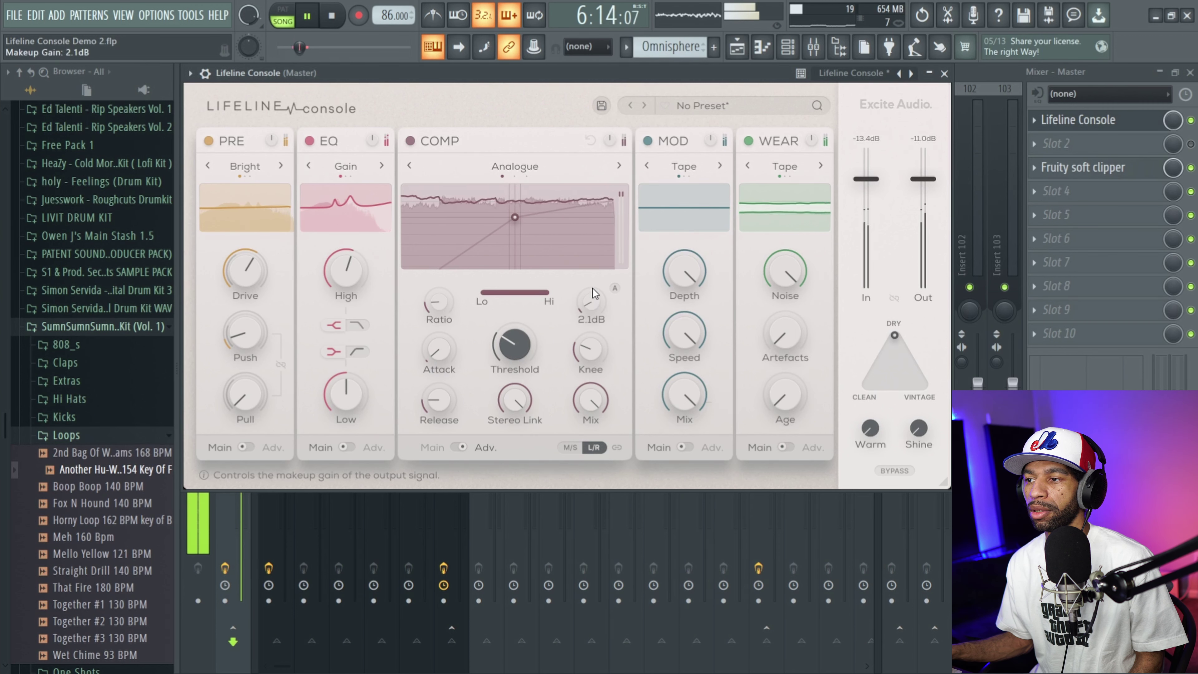
{"action": "mouse_move", "coordinate": [594, 285]}
{"action": "left_mouse_down"}
{"action": "mouse_move", "coordinate": [594, 269]}
{"action": "mouse_move", "coordinate": [592, 281]}
{"action": "left_mouse_up"}
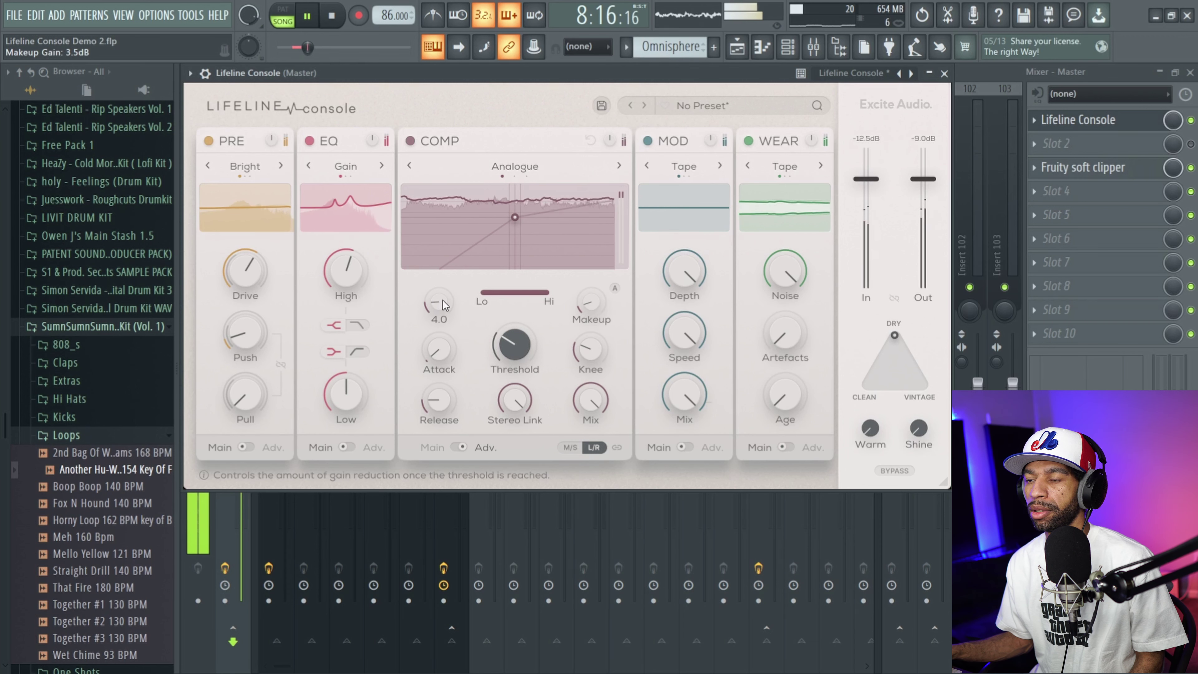
{"action": "left_click_drag", "start_coordinate": [590, 307], "coordinate": [590, 309]}
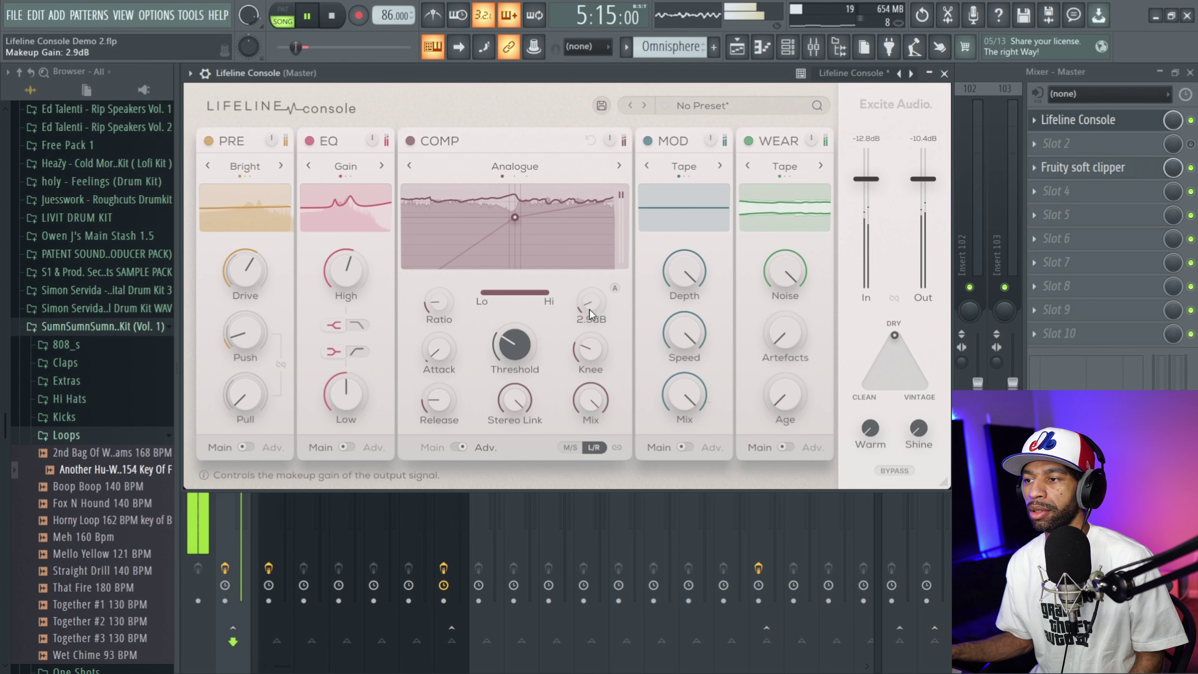
{"action": "left_click", "coordinate": [333, 16]}
Return COMP to its main controls, show MOD's advanced controls and view its algorithm choices, keeping Tape
{"action": "left_click", "coordinate": [458, 447]}
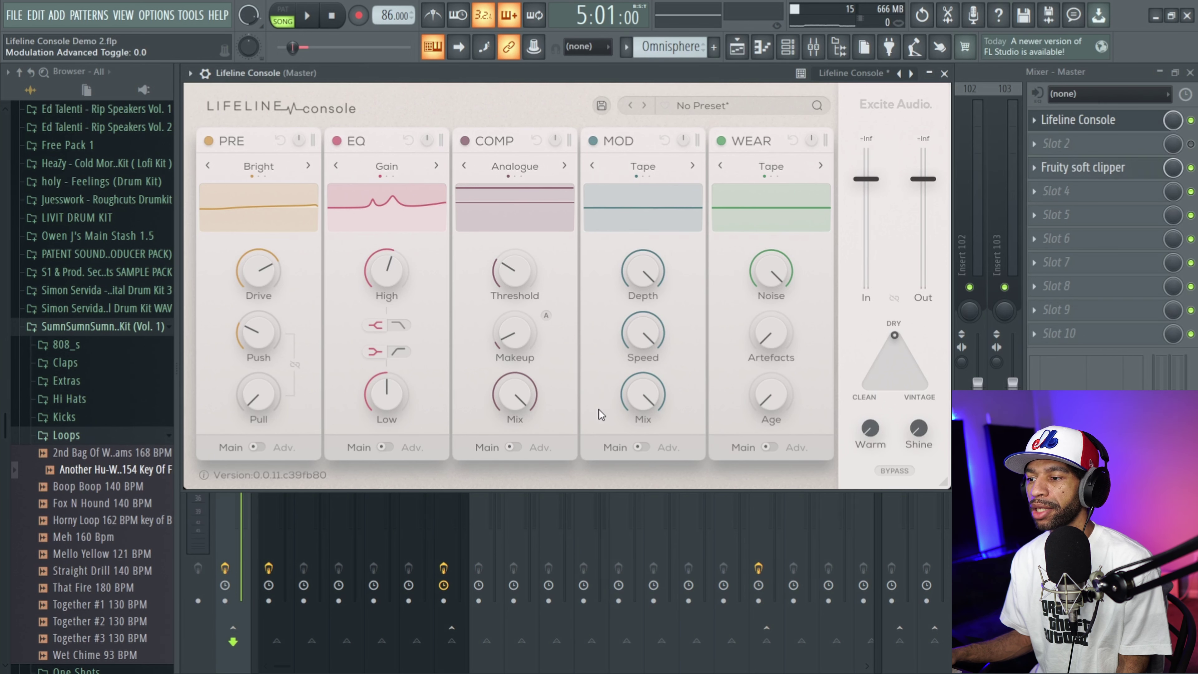
{"action": "left_click", "coordinate": [640, 446]}
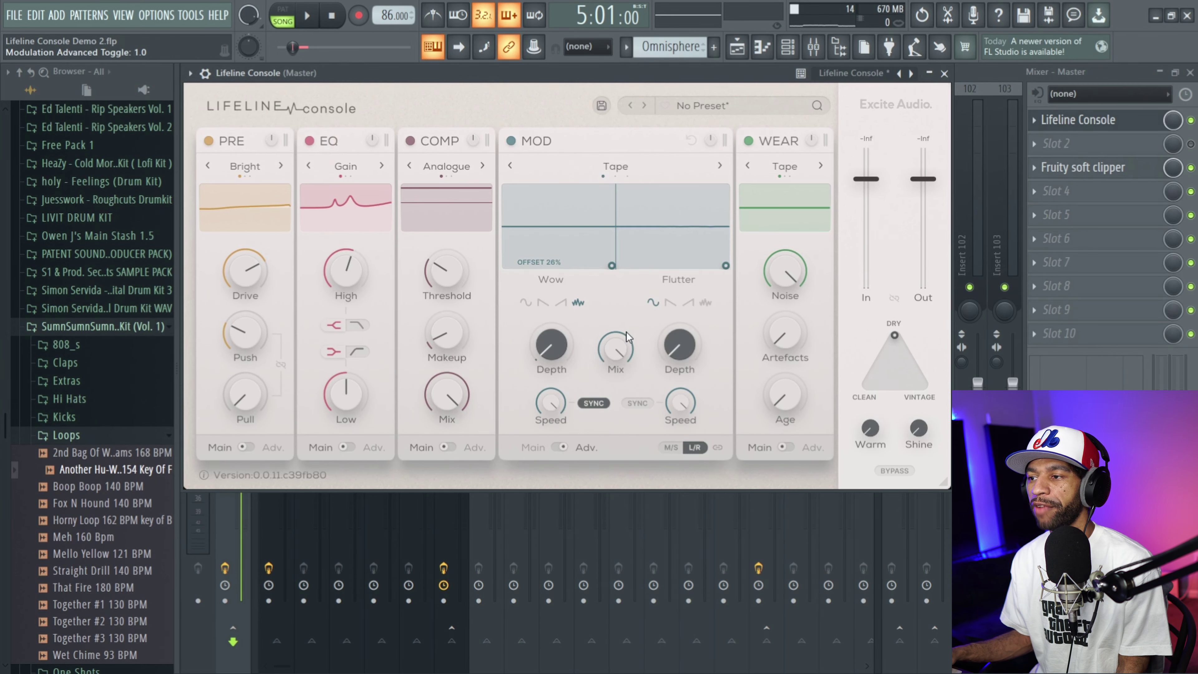
{"action": "left_click", "coordinate": [613, 168]}
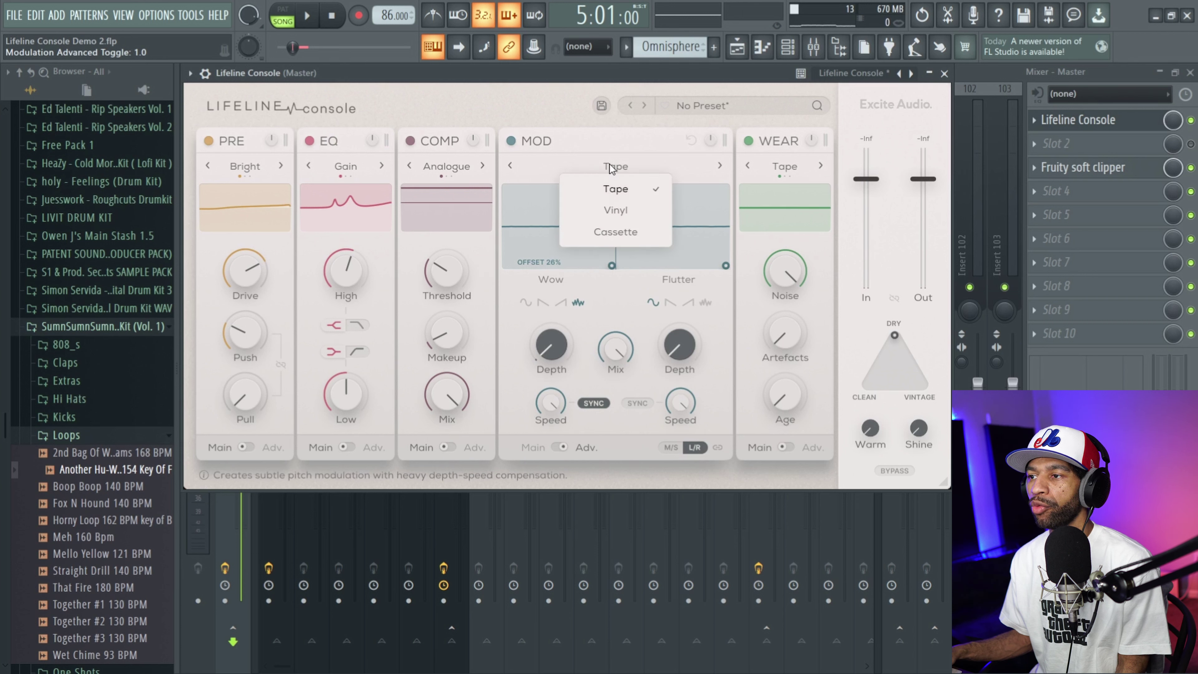
{"action": "left_click", "coordinate": [545, 159]}
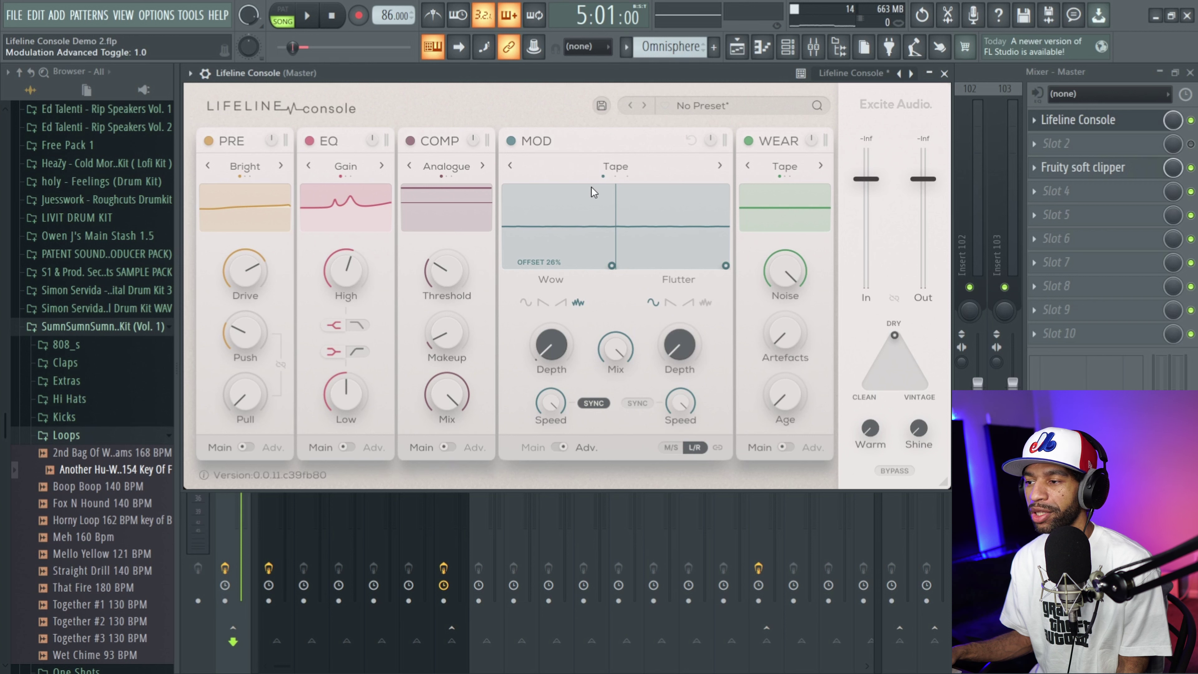
During playback, set MOD's Wow Depth to 40.2% and Flutter Depth to about 44.8%, and stop the song
{"action": "left_click", "coordinate": [309, 21]}
{"action": "mouse_move", "coordinate": [547, 354]}
{"action": "left_click_drag", "start_coordinate": [548, 354], "coordinate": [551, 320]}
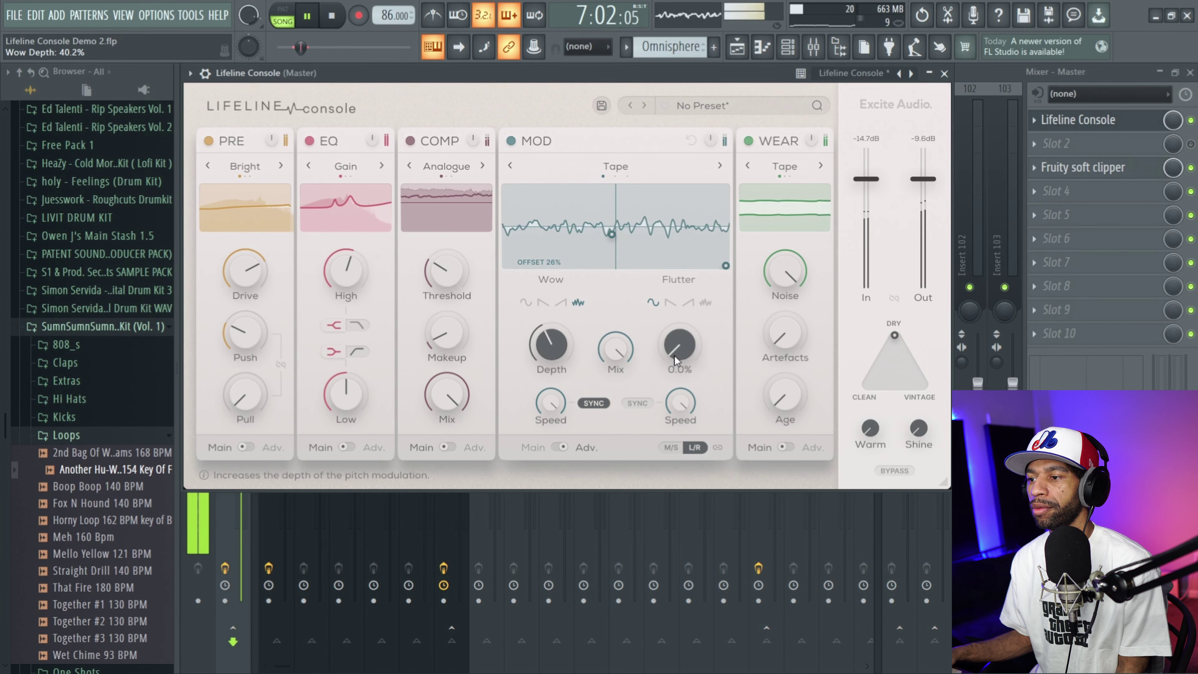
{"action": "left_click_drag", "start_coordinate": [675, 338], "coordinate": [678, 287]}
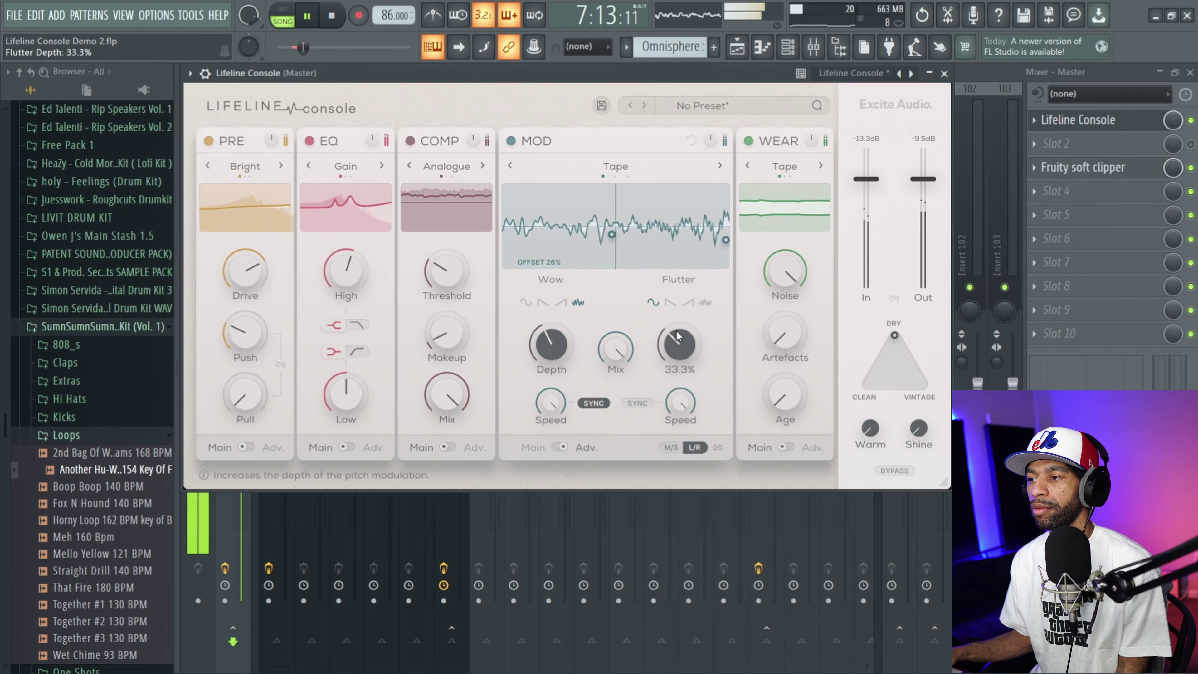
{"action": "key", "text": "space"}
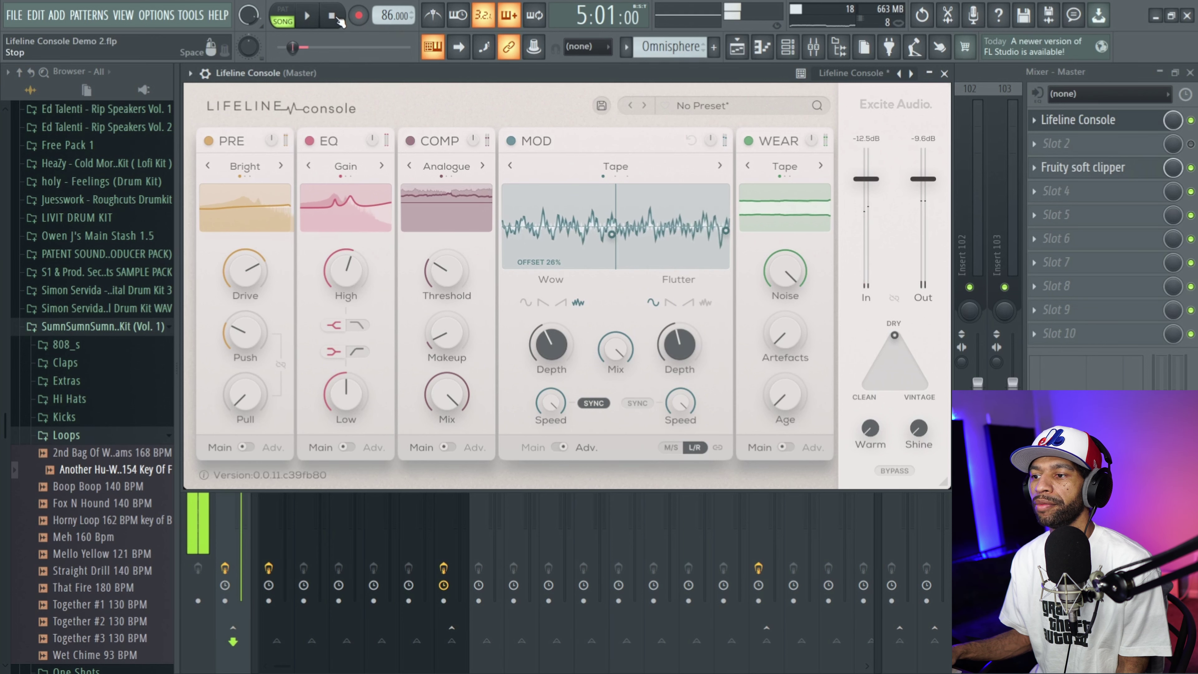
Toggle MOD's Wow tempo sync off and on, set its synced speed to 1/8D, and turn on Flutter sync with a slower speed
{"action": "left_click", "coordinate": [591, 404]}
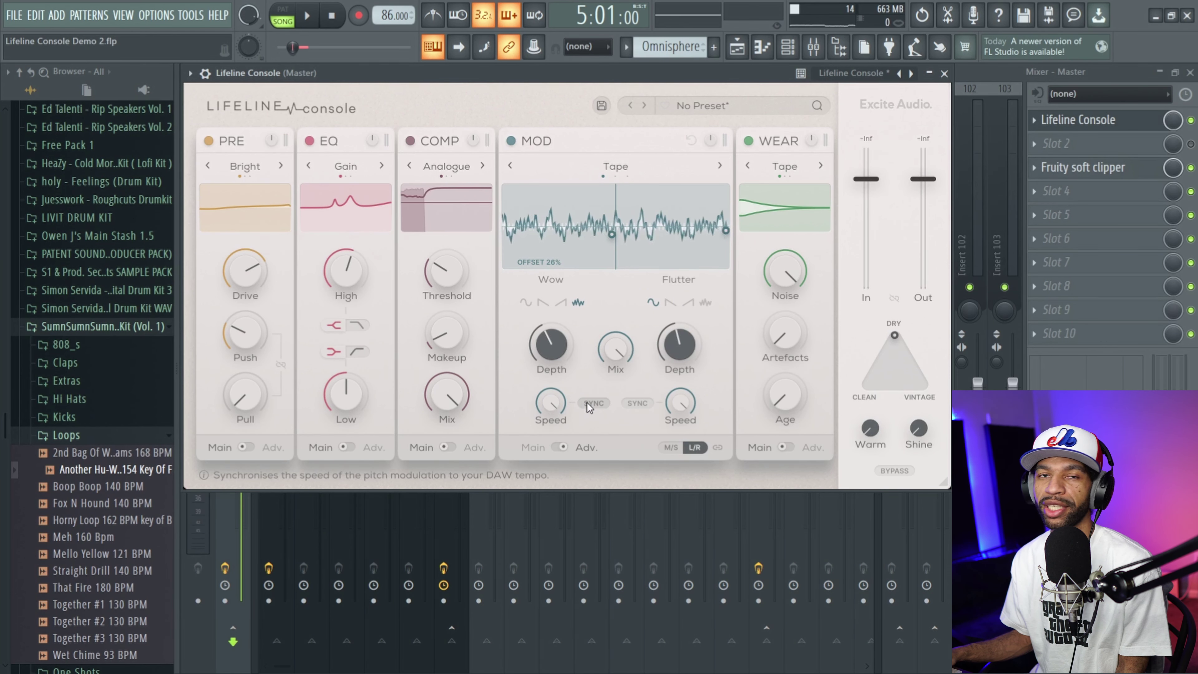
{"action": "left_click_drag", "start_coordinate": [559, 403], "coordinate": [550, 435]}
{"action": "left_click", "coordinate": [591, 404]}
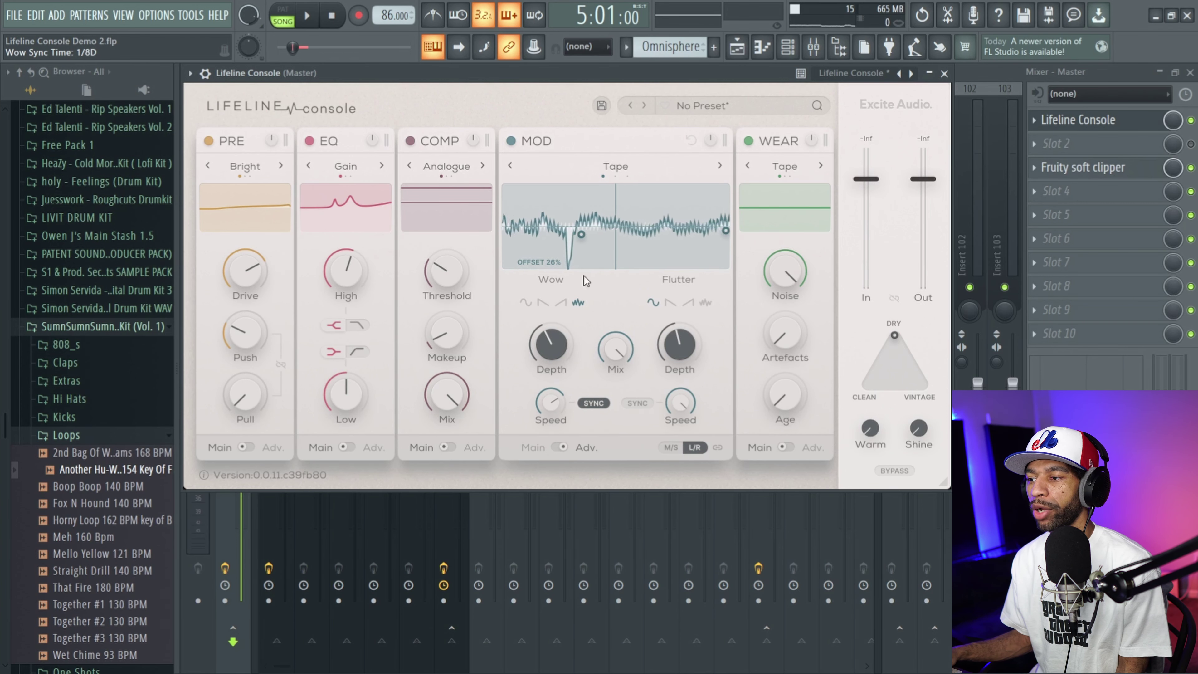
{"action": "left_click", "coordinate": [641, 399]}
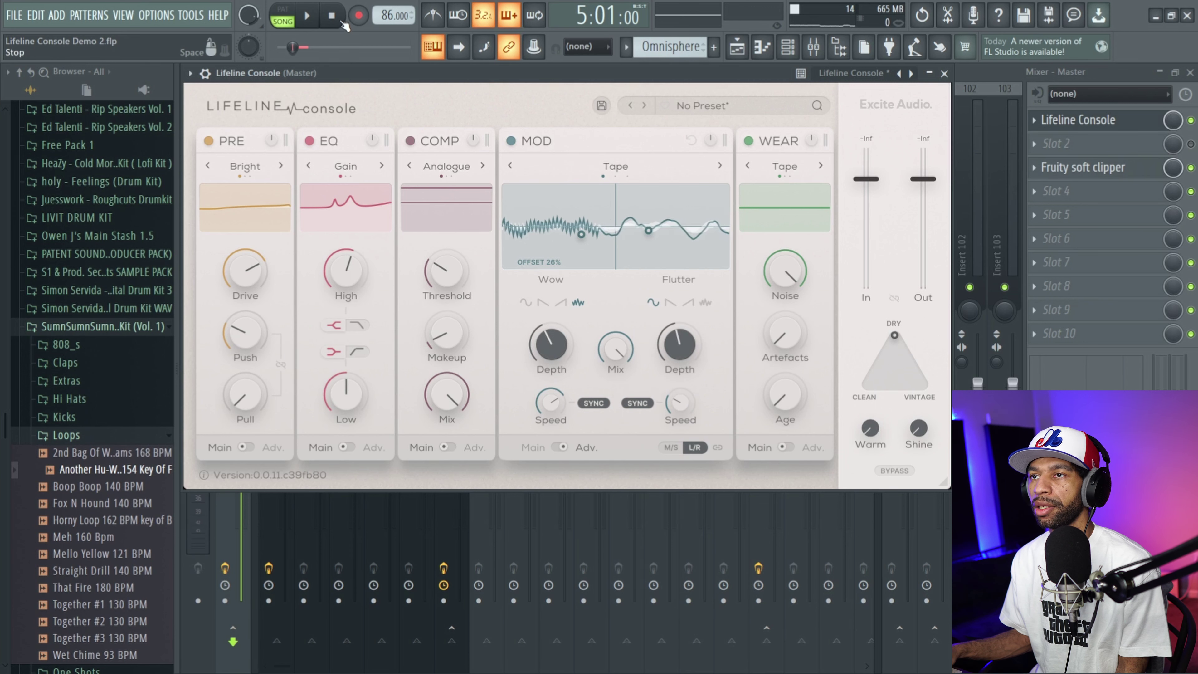
Play the song and raise MOD's Flutter Depth to about 74.6% and Wow Depth to about 91.7%
{"action": "left_click", "coordinate": [307, 16]}
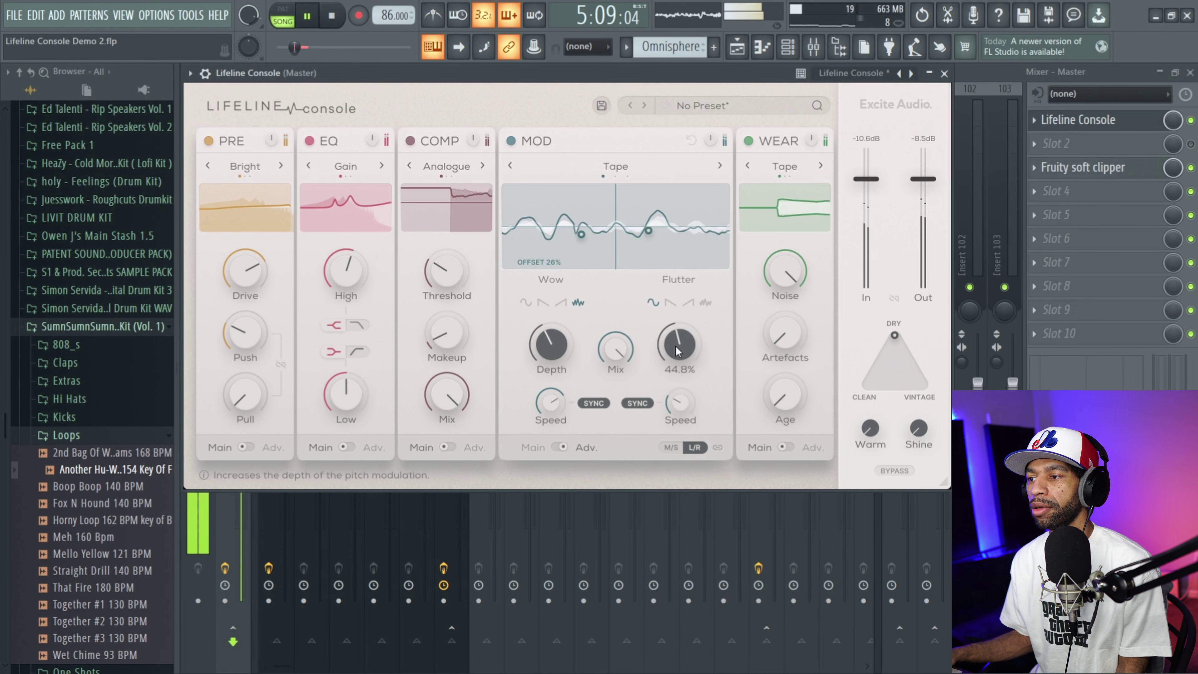
{"action": "left_click_drag", "start_coordinate": [677, 338], "coordinate": [687, 287]}
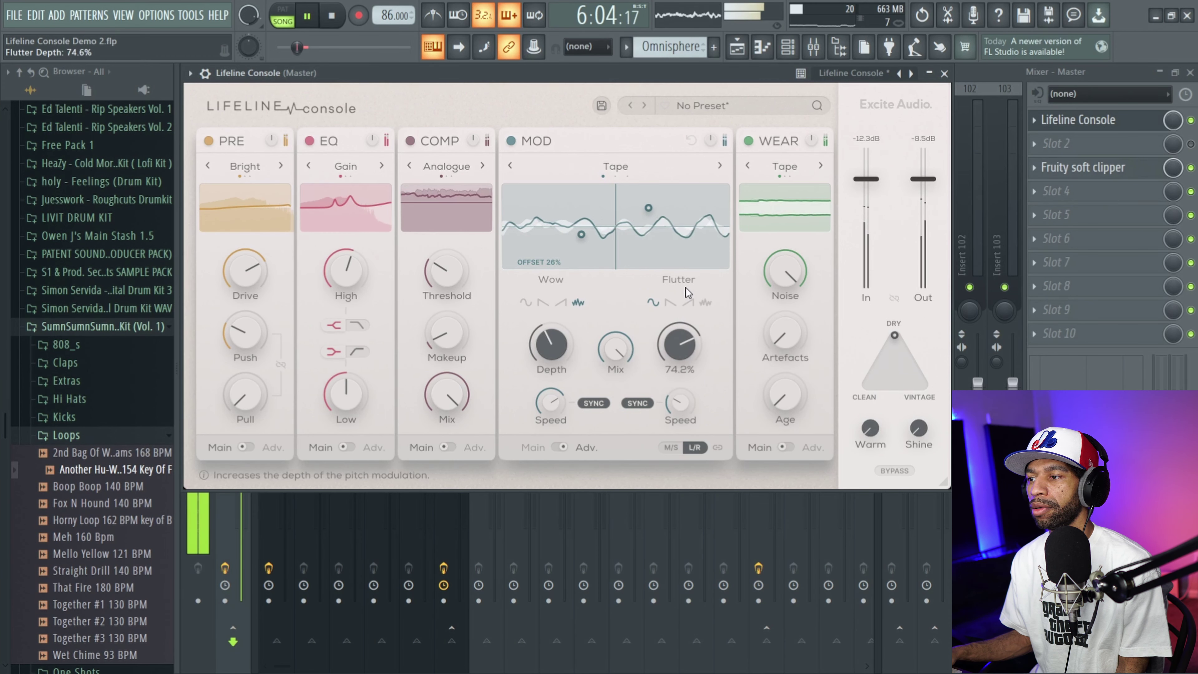
{"action": "left_click_drag", "start_coordinate": [547, 340], "coordinate": [568, 277]}
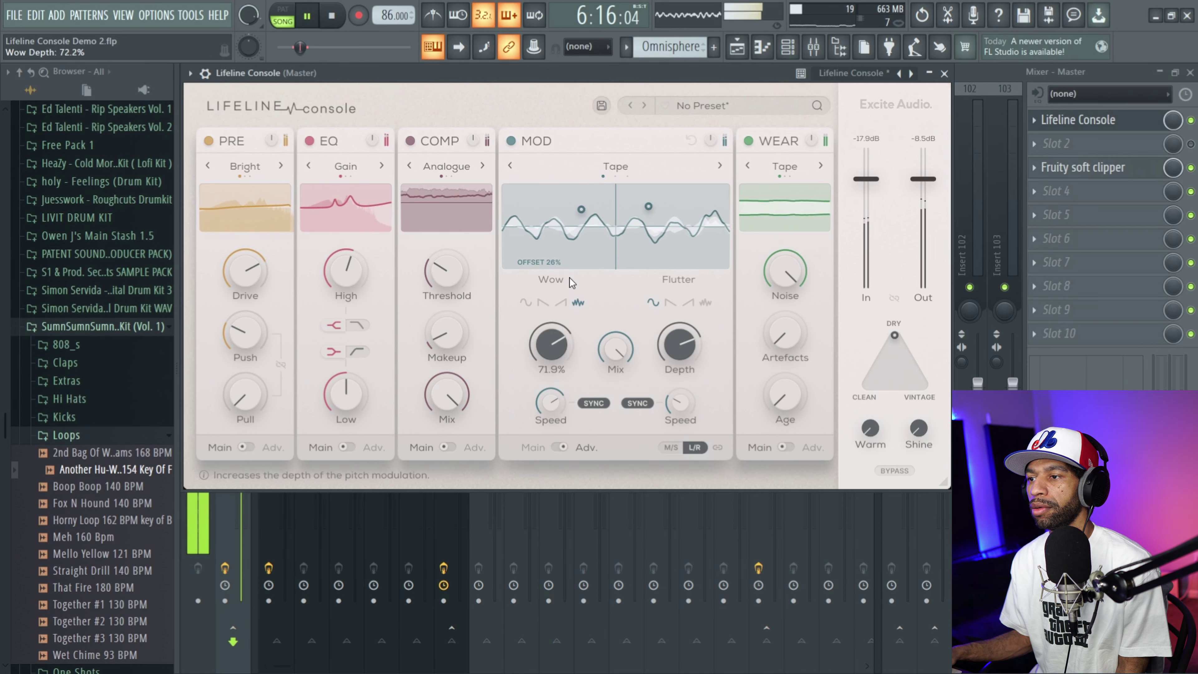
{"action": "left_click_drag", "start_coordinate": [561, 331], "coordinate": [562, 310]}
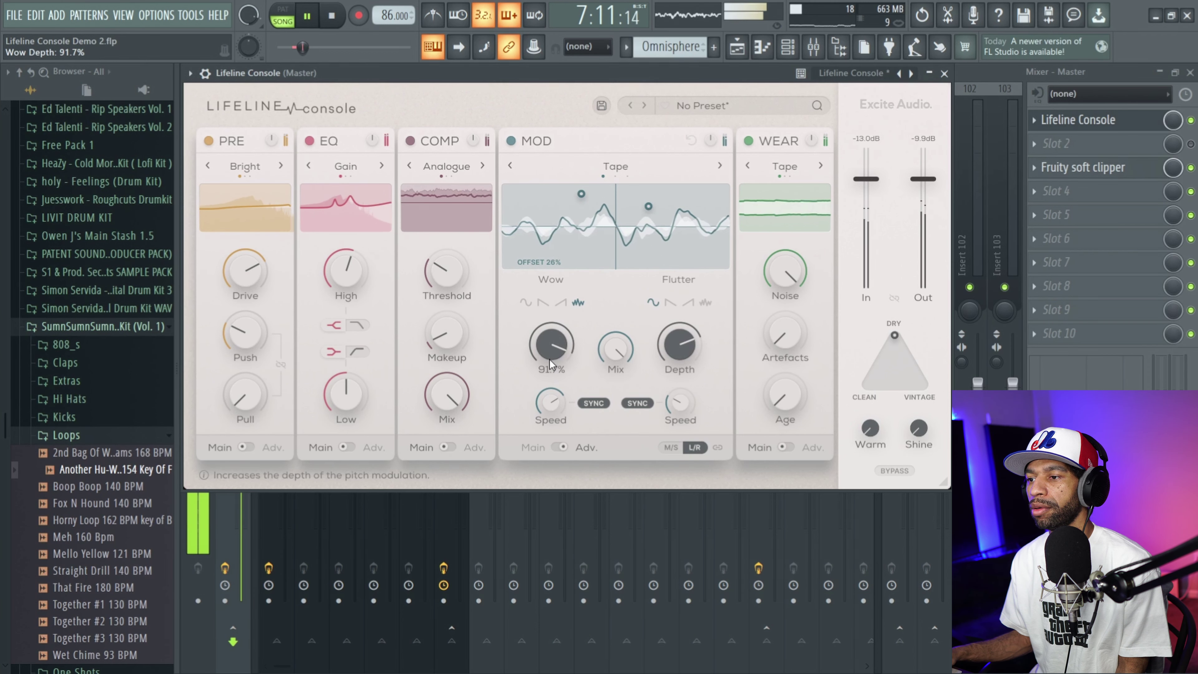
Raise MOD's Flutter Depth to maximum and its synced speed to 1/32T during playback, and stop the song
{"action": "left_click_drag", "start_coordinate": [674, 346], "coordinate": [685, 292]}
{"action": "left_click_drag", "start_coordinate": [679, 399], "coordinate": [702, 311]}
{"action": "left_click_drag", "start_coordinate": [677, 401], "coordinate": [684, 359]}
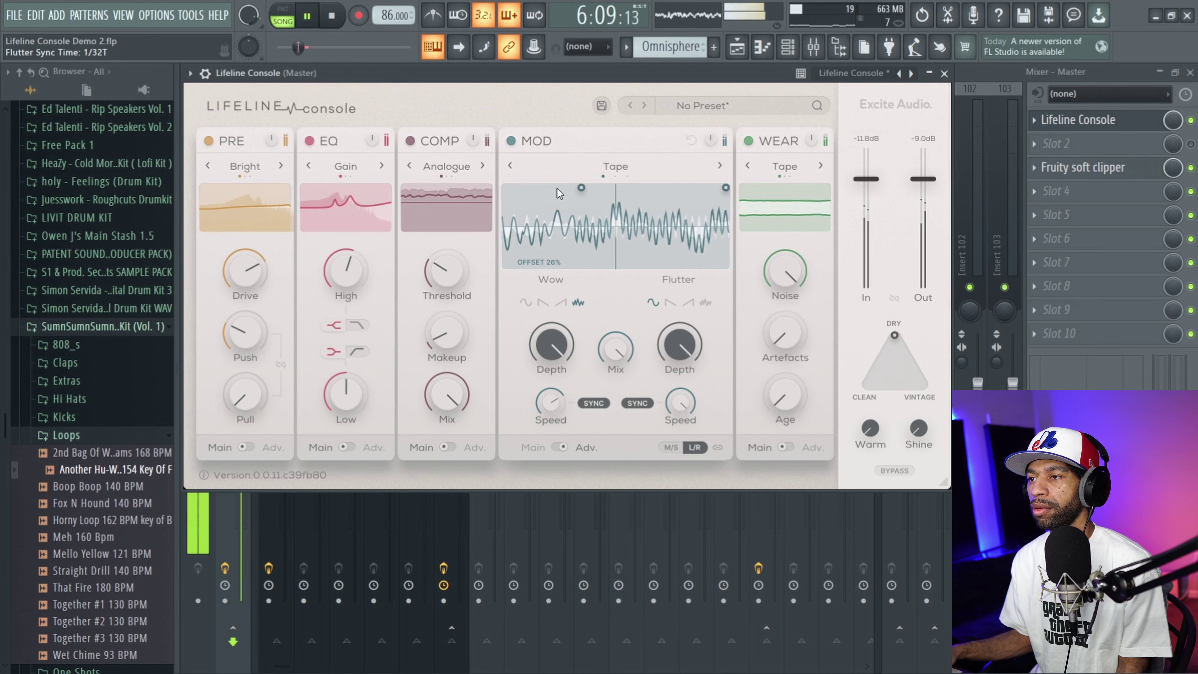
{"action": "left_click", "coordinate": [340, 18]}
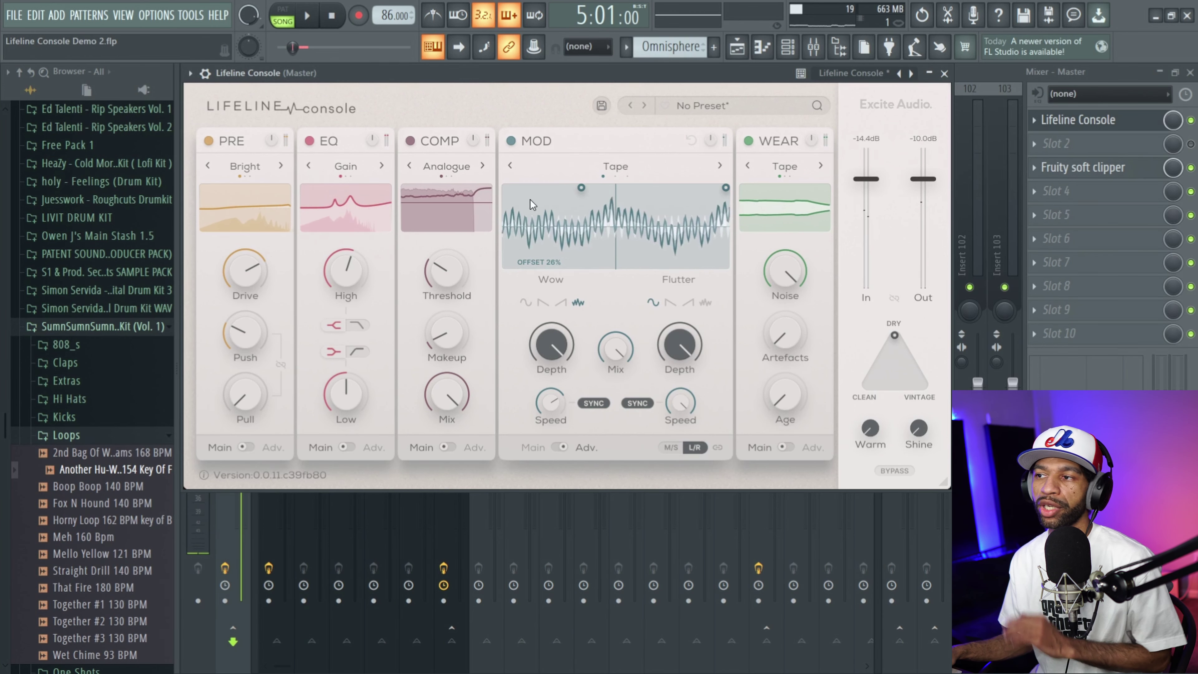
Change MOD's modulation algorithm to Vinyl
{"action": "left_click", "coordinate": [617, 166]}
{"action": "left_click", "coordinate": [615, 210]}
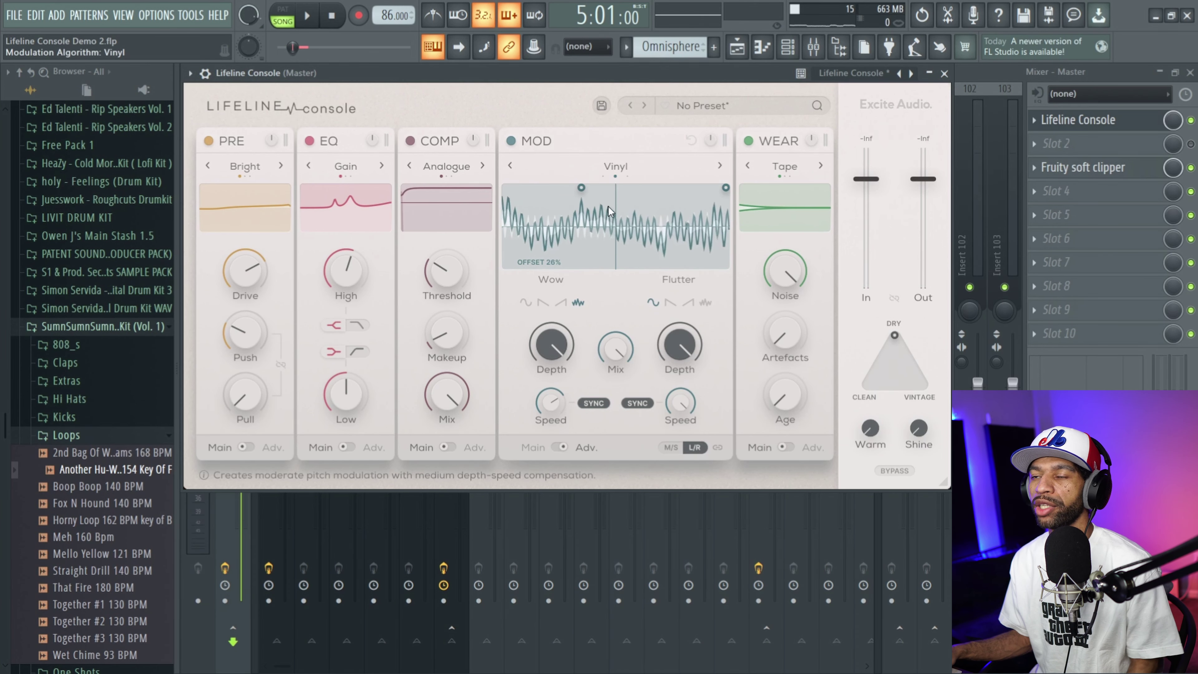
Play the song, lower MOD's Wow Depth to about 38.0% and Flutter Depth to about 67.1%, and stop playback
{"action": "left_click", "coordinate": [311, 15]}
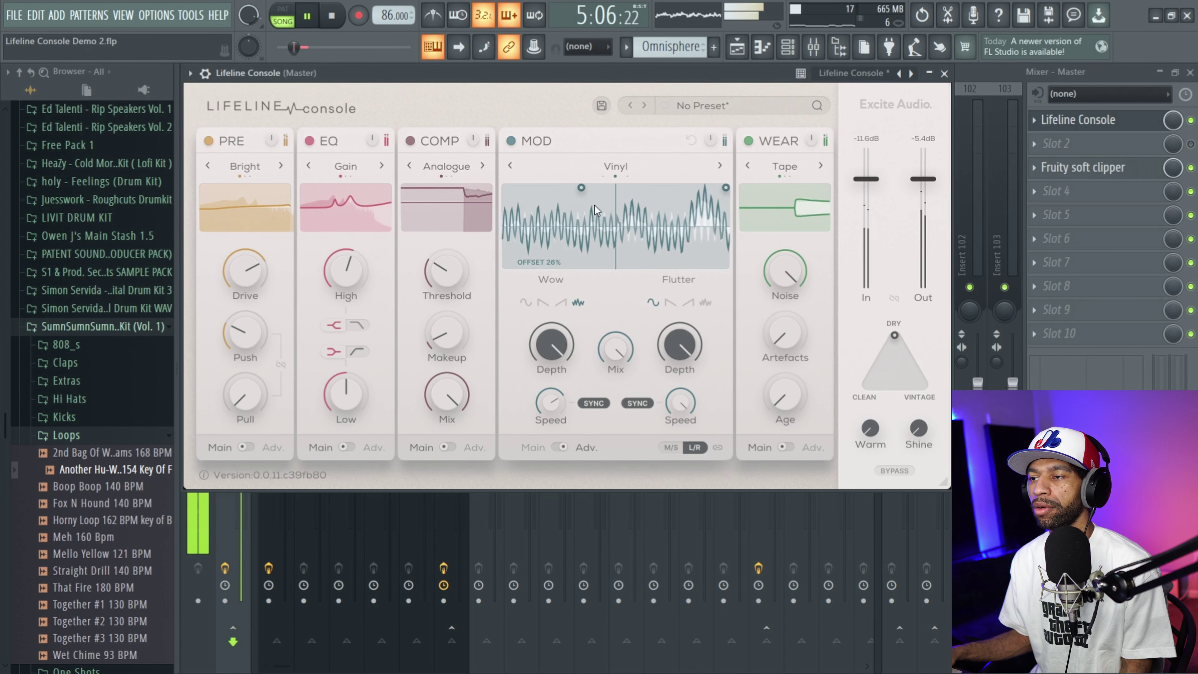
{"action": "left_click_drag", "start_coordinate": [552, 354], "coordinate": [521, 457]}
{"action": "left_click_drag", "start_coordinate": [688, 343], "coordinate": [631, 466]}
{"action": "left_click_drag", "start_coordinate": [548, 342], "coordinate": [549, 363]}
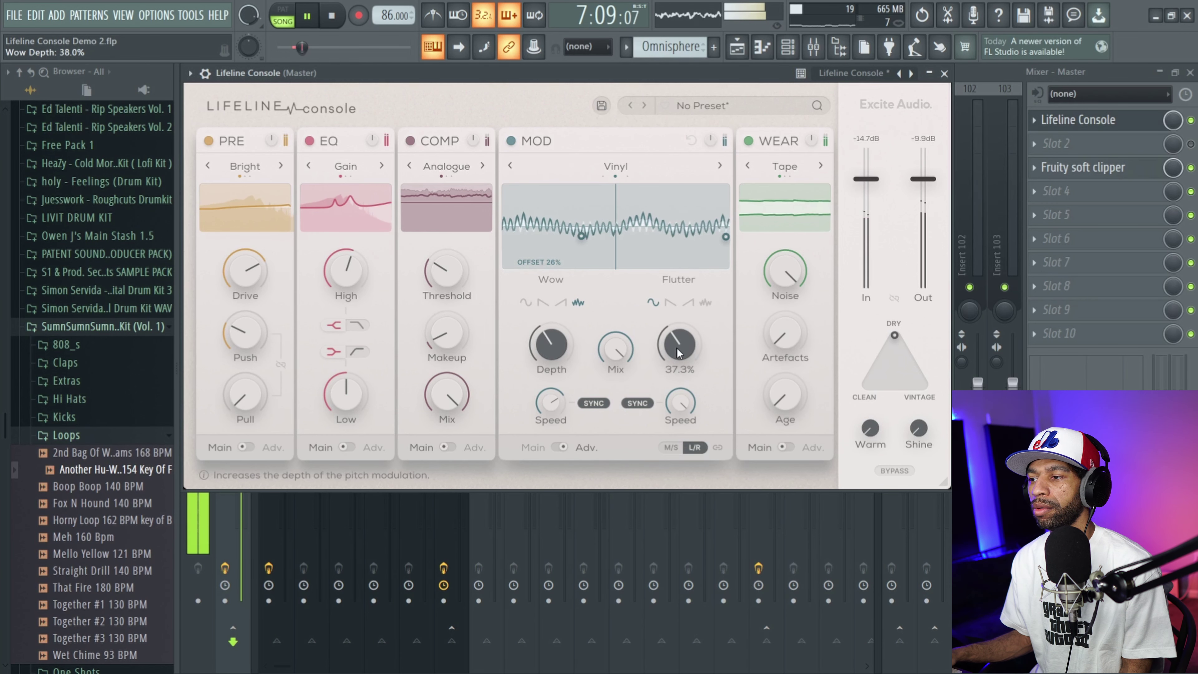
{"action": "left_click_drag", "start_coordinate": [680, 345], "coordinate": [672, 429]}
{"action": "left_click_drag", "start_coordinate": [663, 351], "coordinate": [682, 323]}
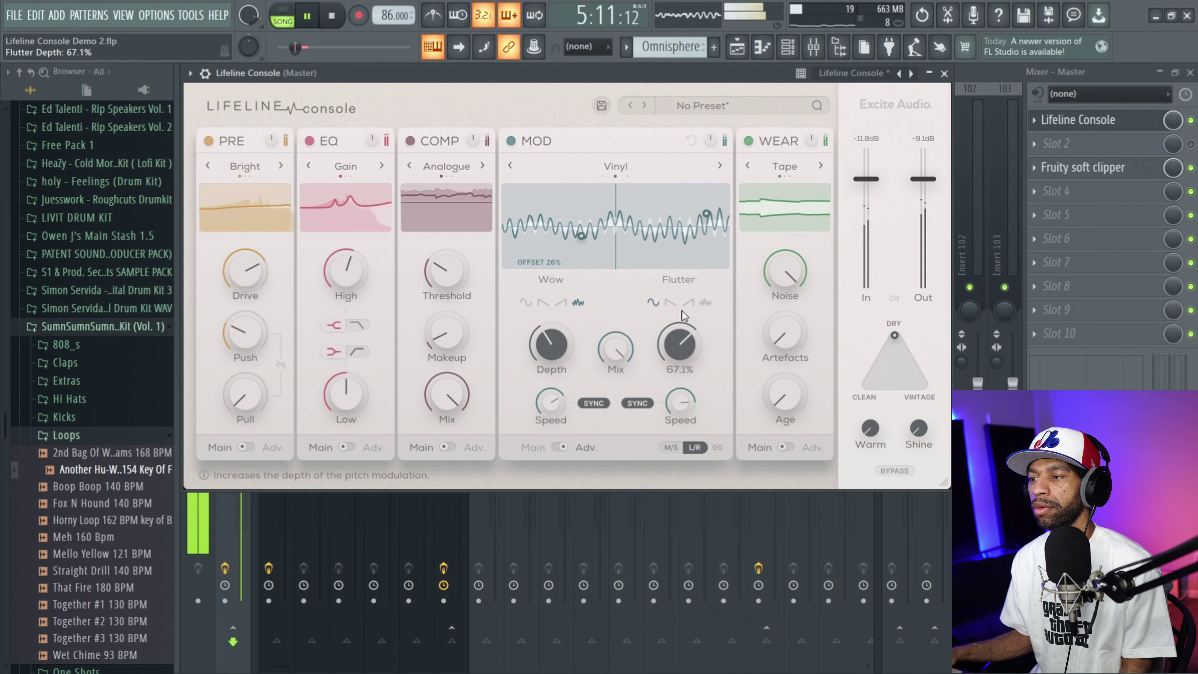
{"action": "left_click", "coordinate": [333, 17]}
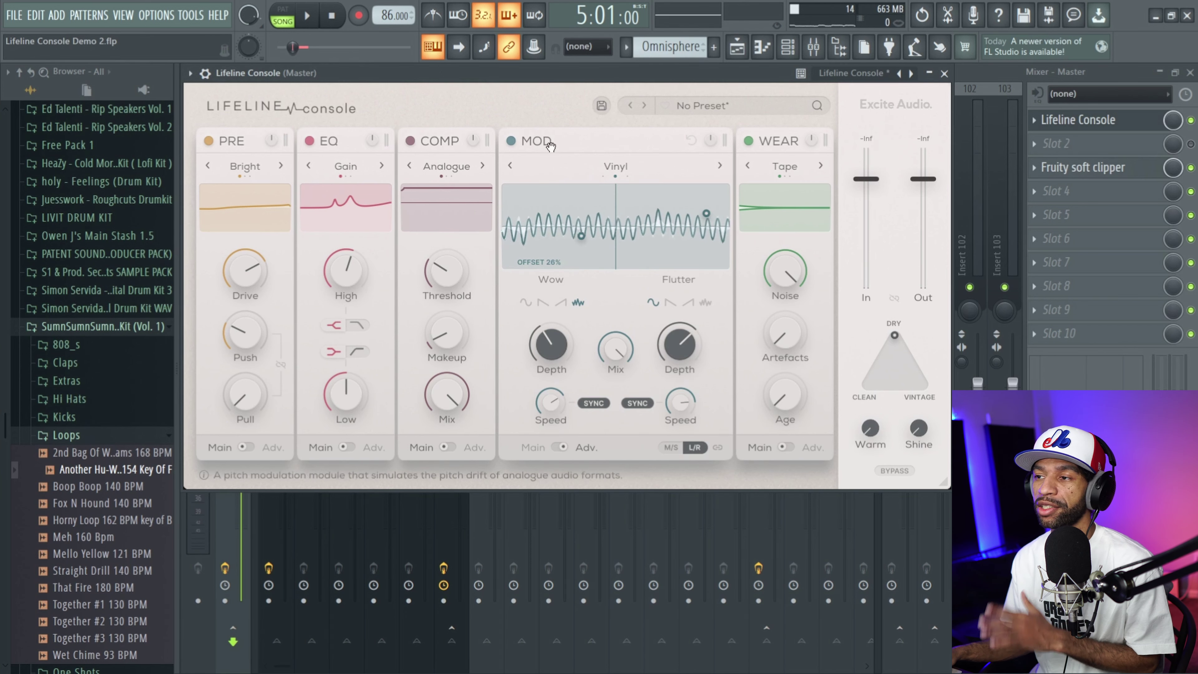
Change MOD's modulation algorithm to Cassette and, during playback, lower the Wow and Flutter Depths with Flutter's synced speed at 1/16D
{"action": "left_click", "coordinate": [615, 166]}
{"action": "left_click", "coordinate": [616, 232]}
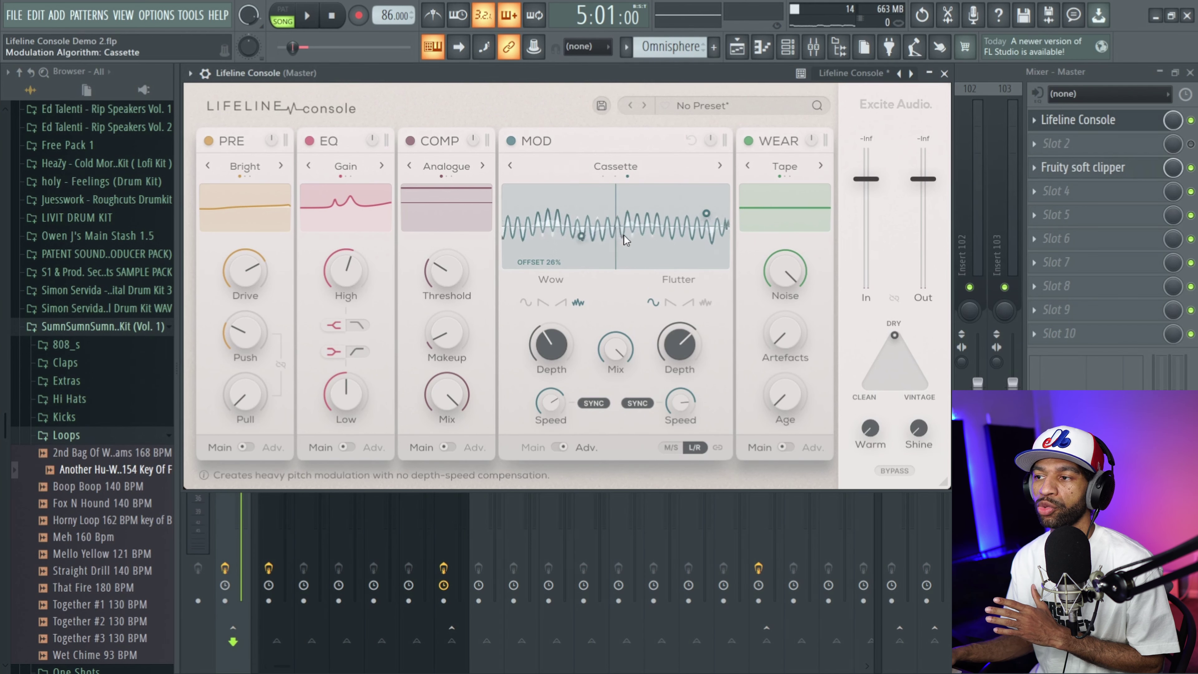
{"action": "key", "text": "space"}
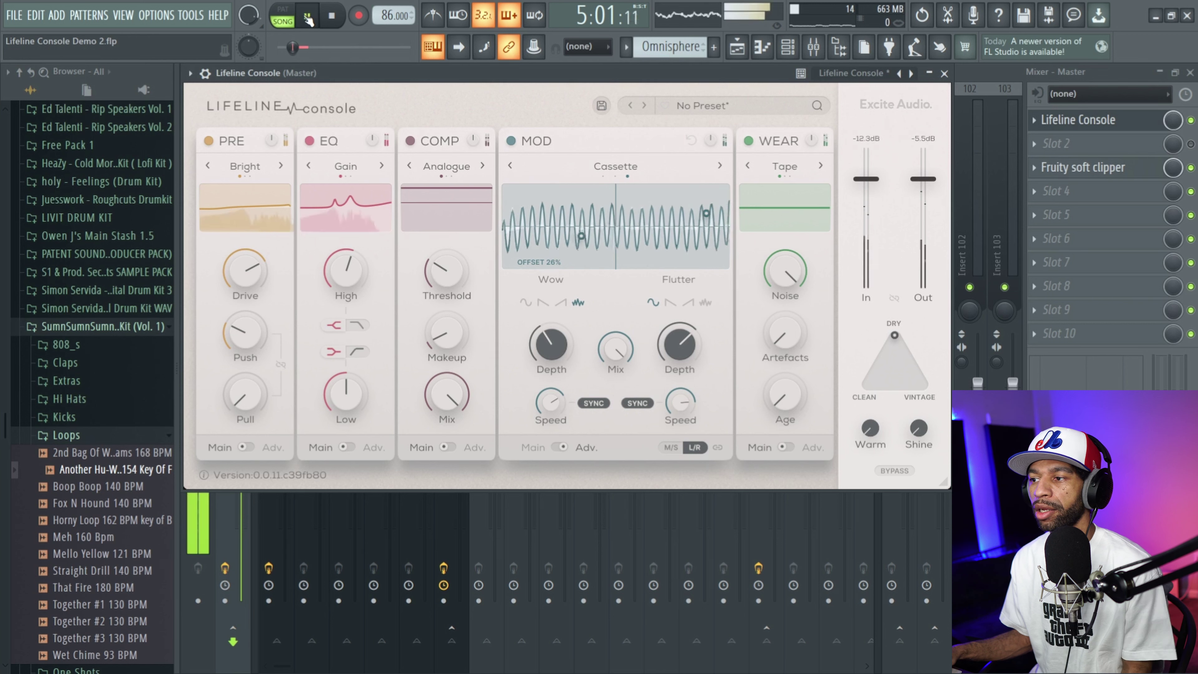
{"action": "left_click_drag", "start_coordinate": [556, 325], "coordinate": [534, 375]}
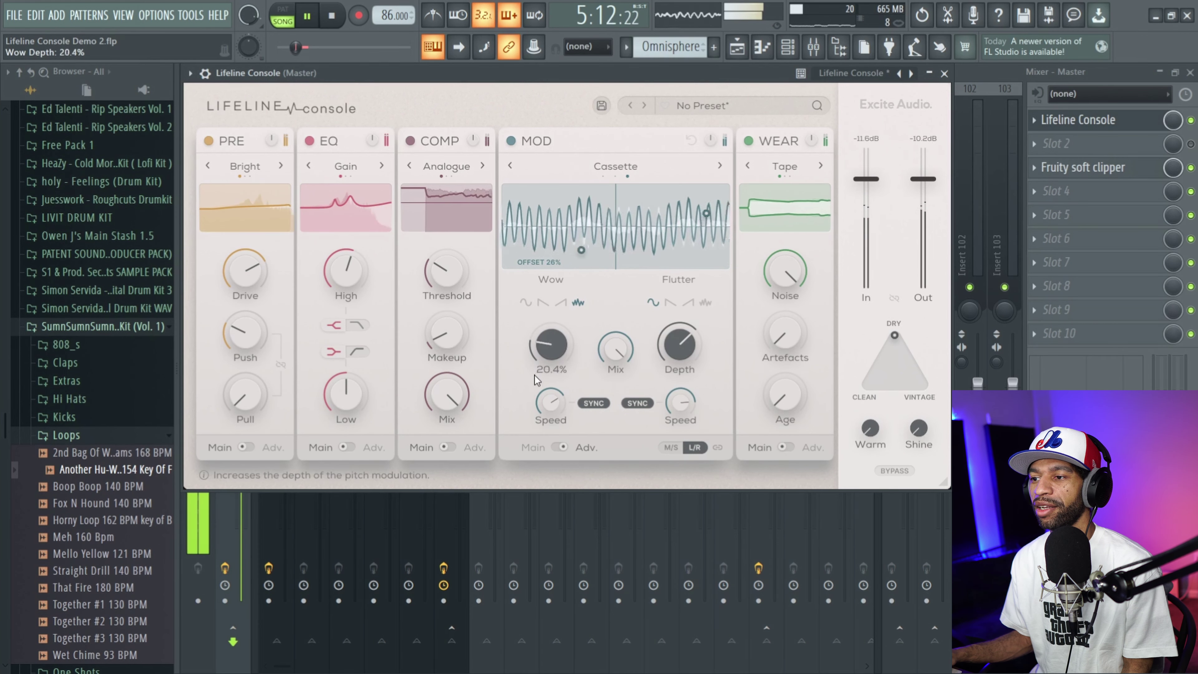
{"action": "left_click_drag", "start_coordinate": [663, 350], "coordinate": [664, 440]}
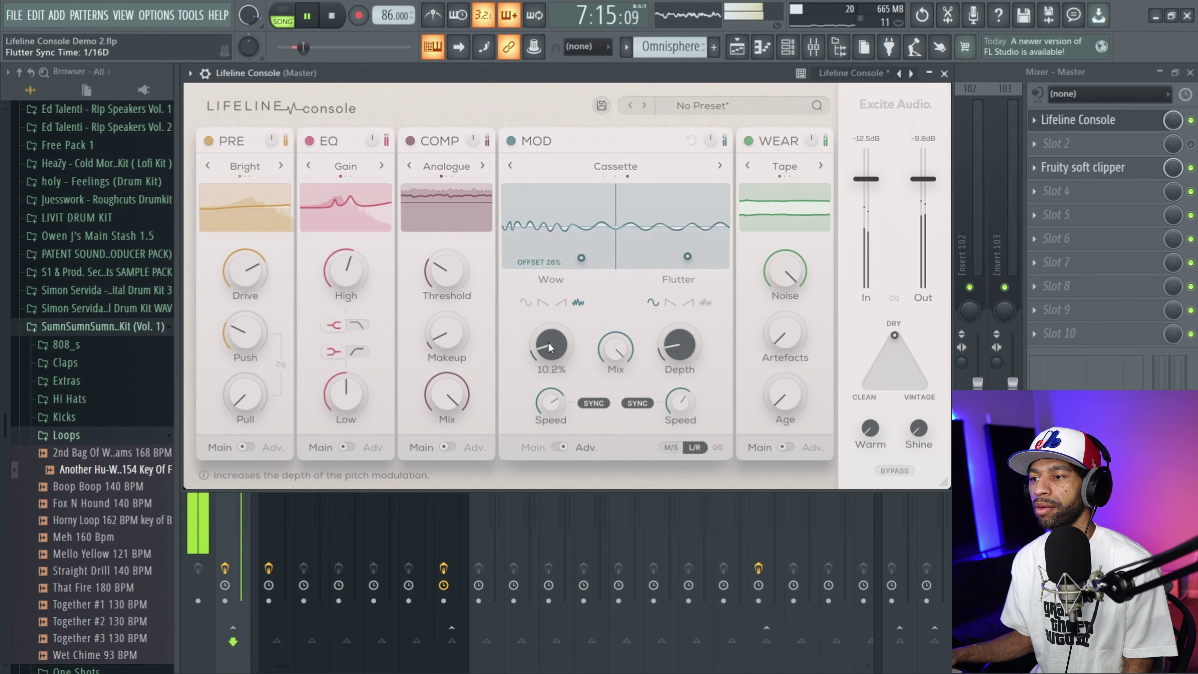
Adjust MOD's Wow Depth during playback, settling at about 32.2%, and stop the song
{"action": "scroll", "coordinate": [547, 335], "scroll_direction": "up", "scroll_amount": 5}
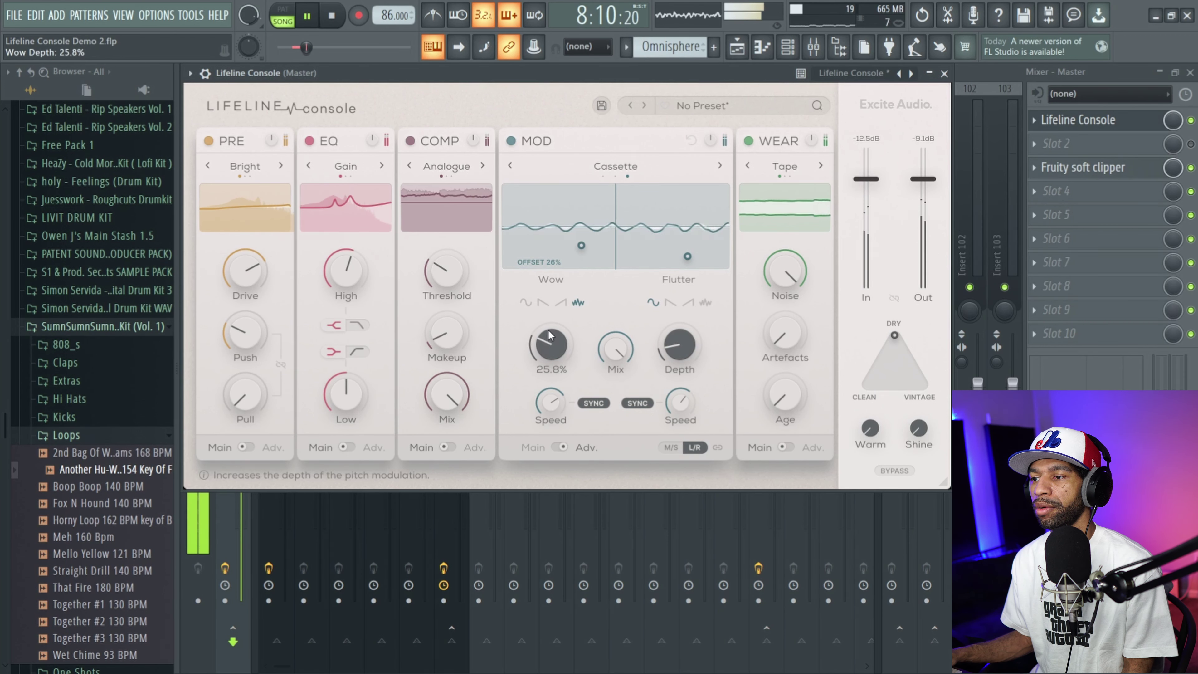
{"action": "scroll", "coordinate": [547, 335], "scroll_direction": "up", "scroll_amount": 8}
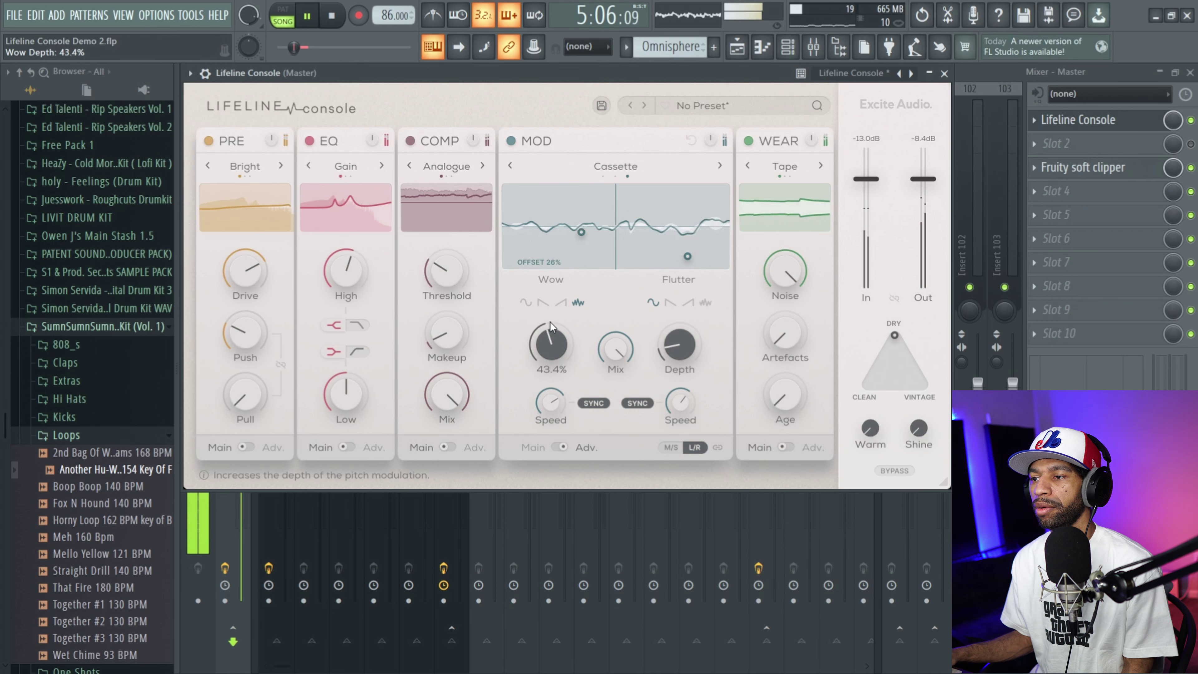
{"action": "scroll", "coordinate": [547, 338], "scroll_direction": "down", "scroll_amount": 4}
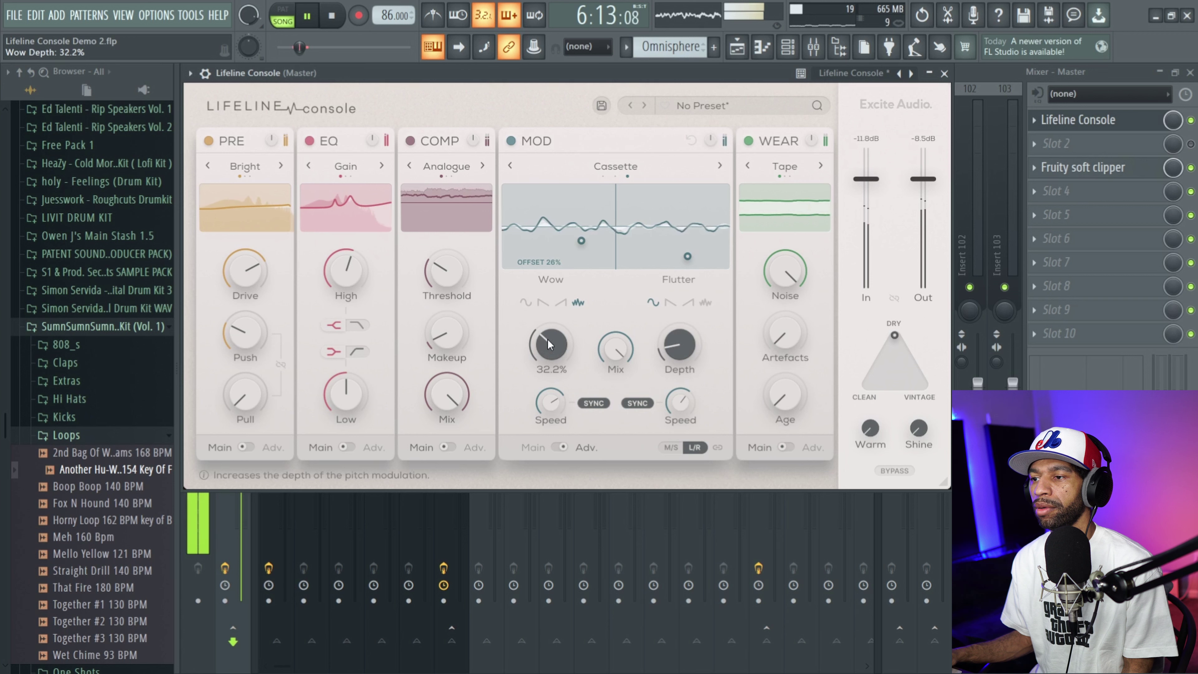
{"action": "key", "text": "space"}
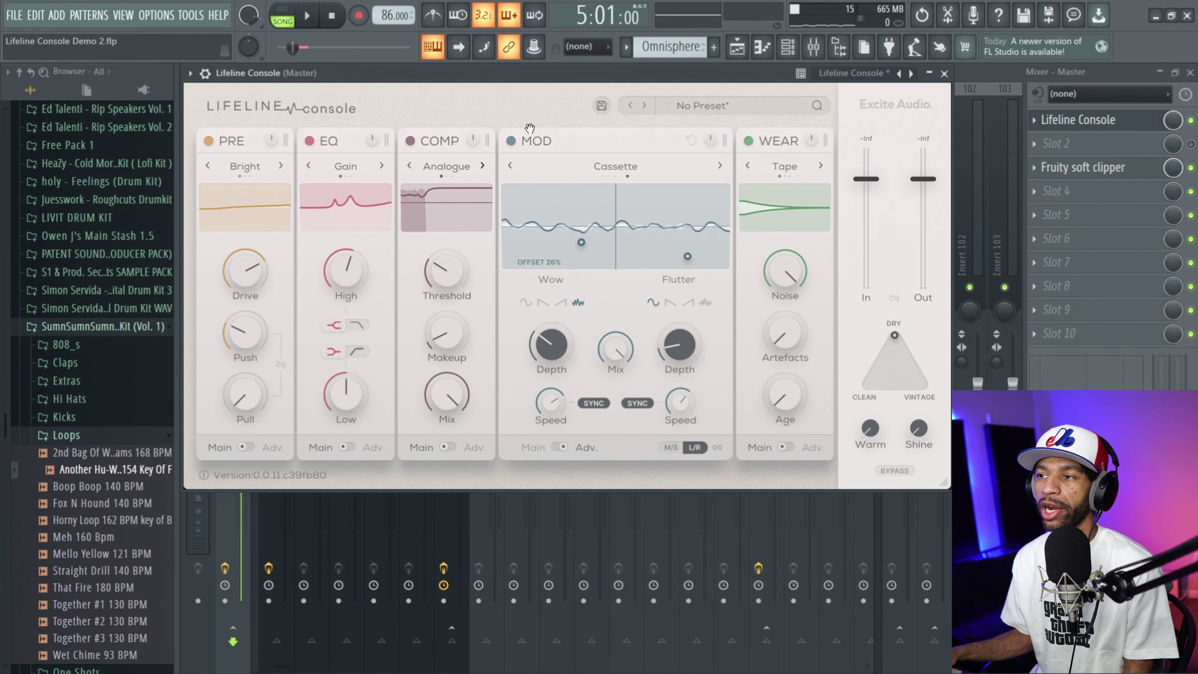
Toggle the MOD module off and on, and return it to its Main view
{"action": "left_click", "coordinate": [511, 141]}
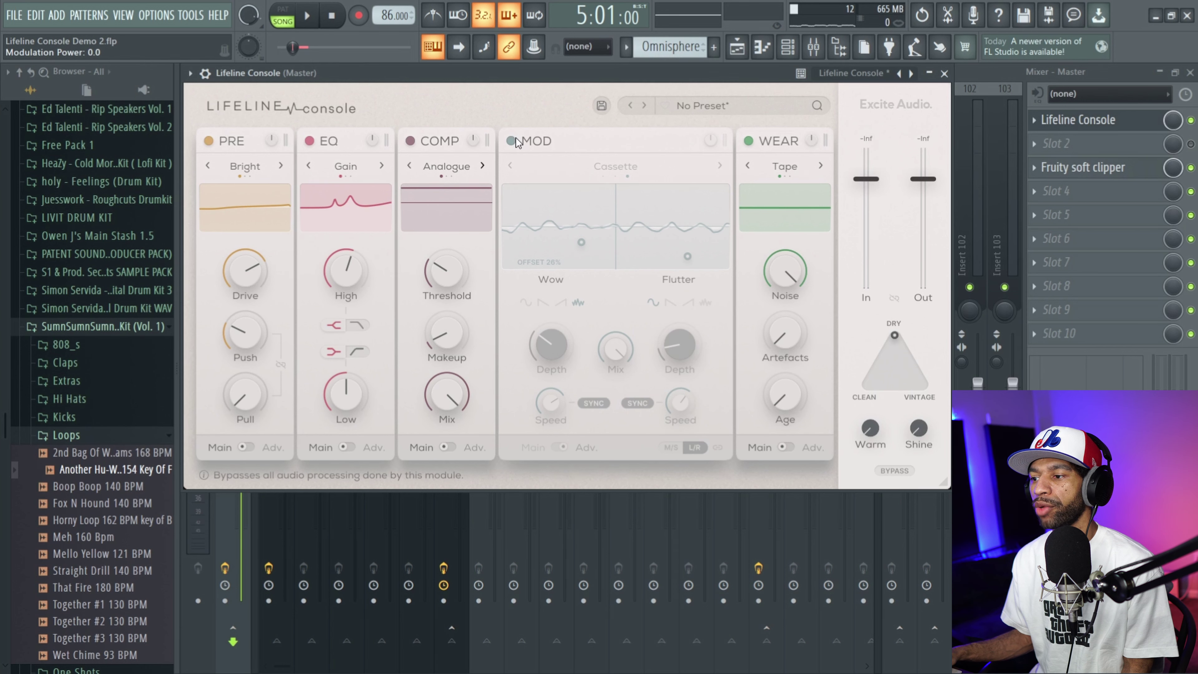
{"action": "left_click", "coordinate": [512, 141]}
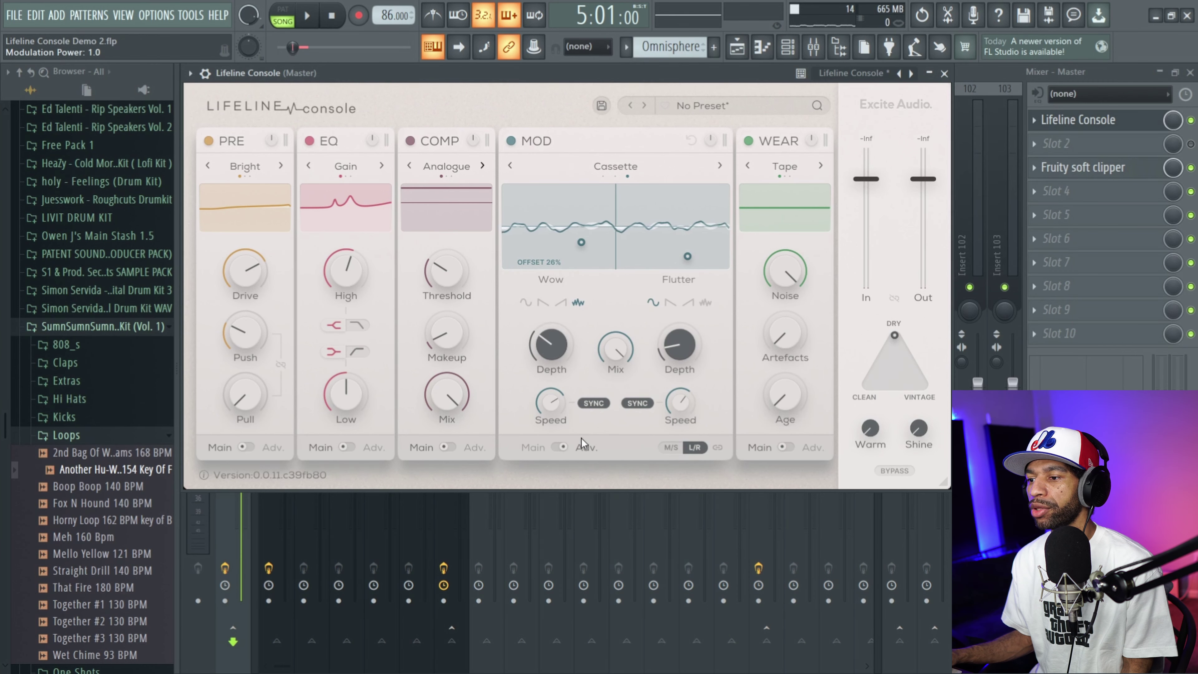
{"action": "left_click", "coordinate": [557, 446]}
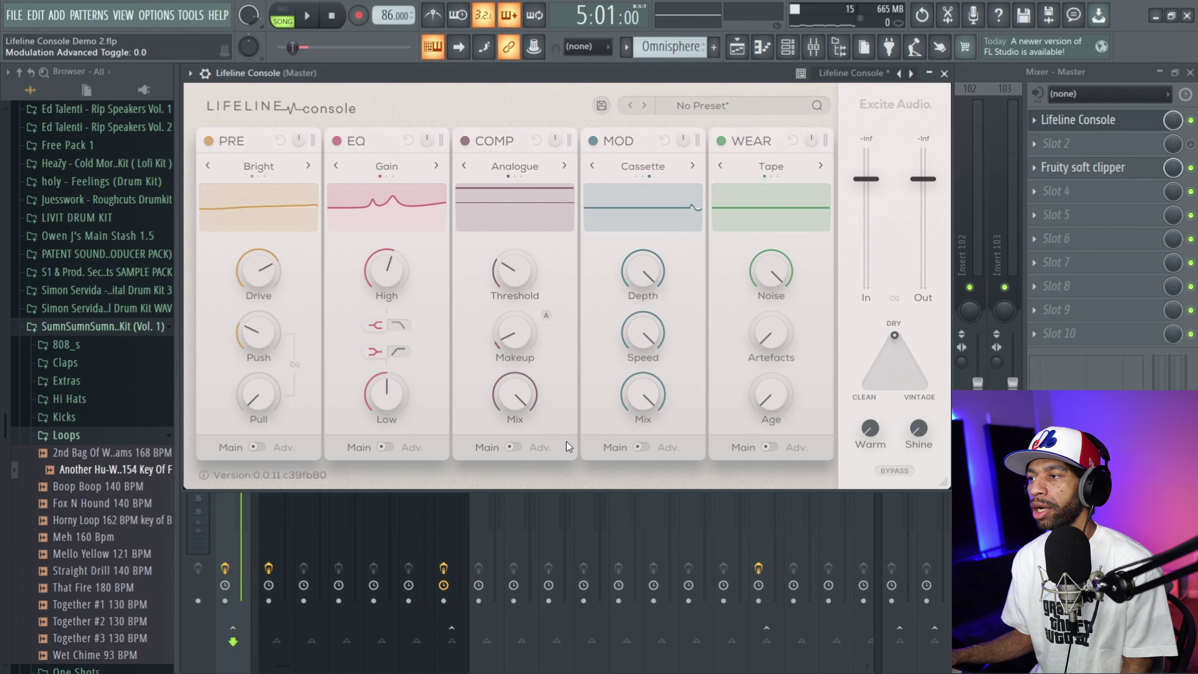
Look through WEAR's algorithm options, keep Tape, and show the module's advanced controls
{"action": "left_click", "coordinate": [768, 170]}
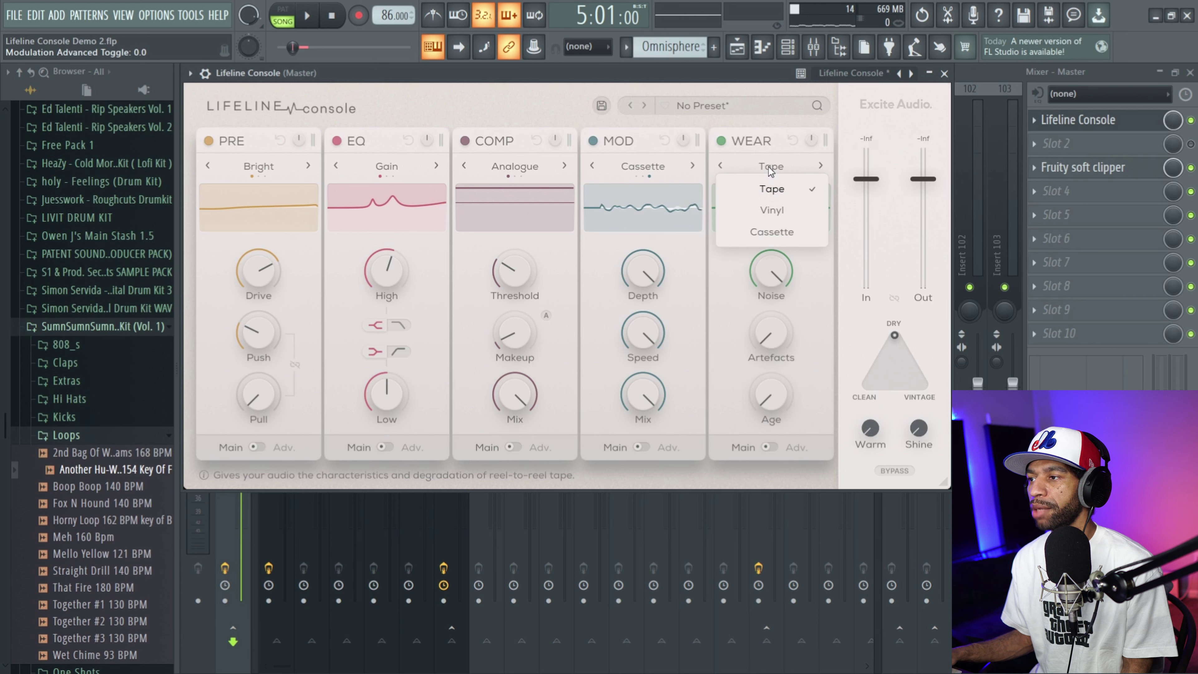
{"action": "left_click", "coordinate": [750, 159]}
{"action": "mouse_move", "coordinate": [769, 336]}
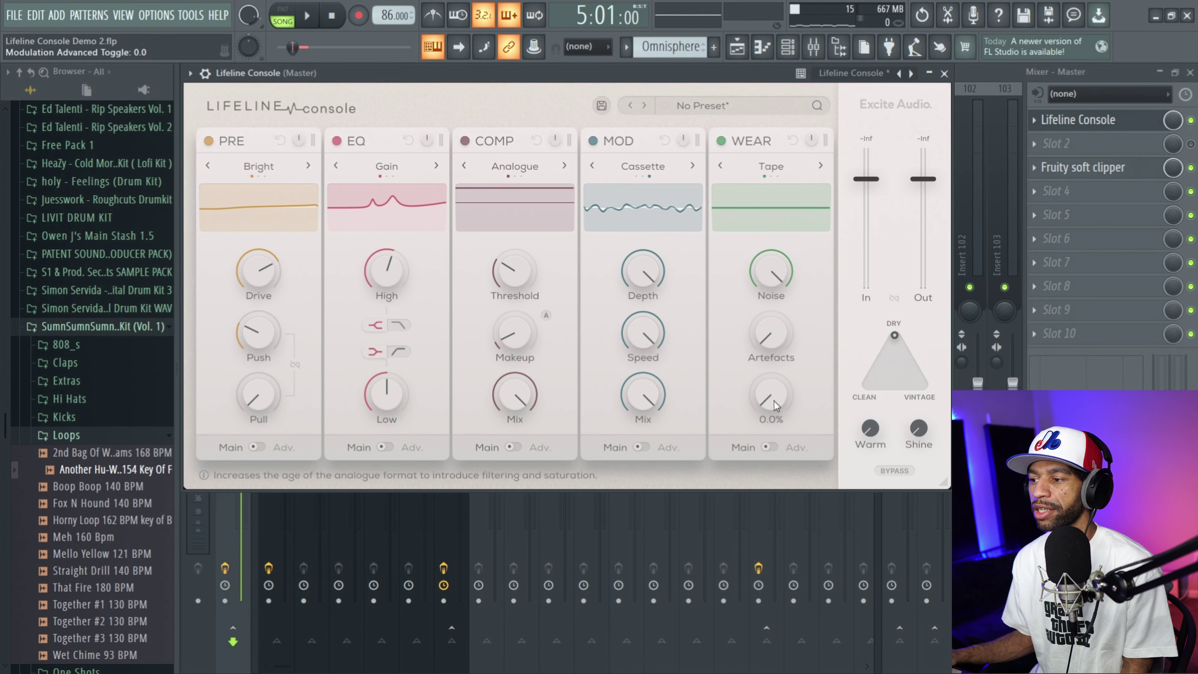
{"action": "left_click", "coordinate": [771, 447]}
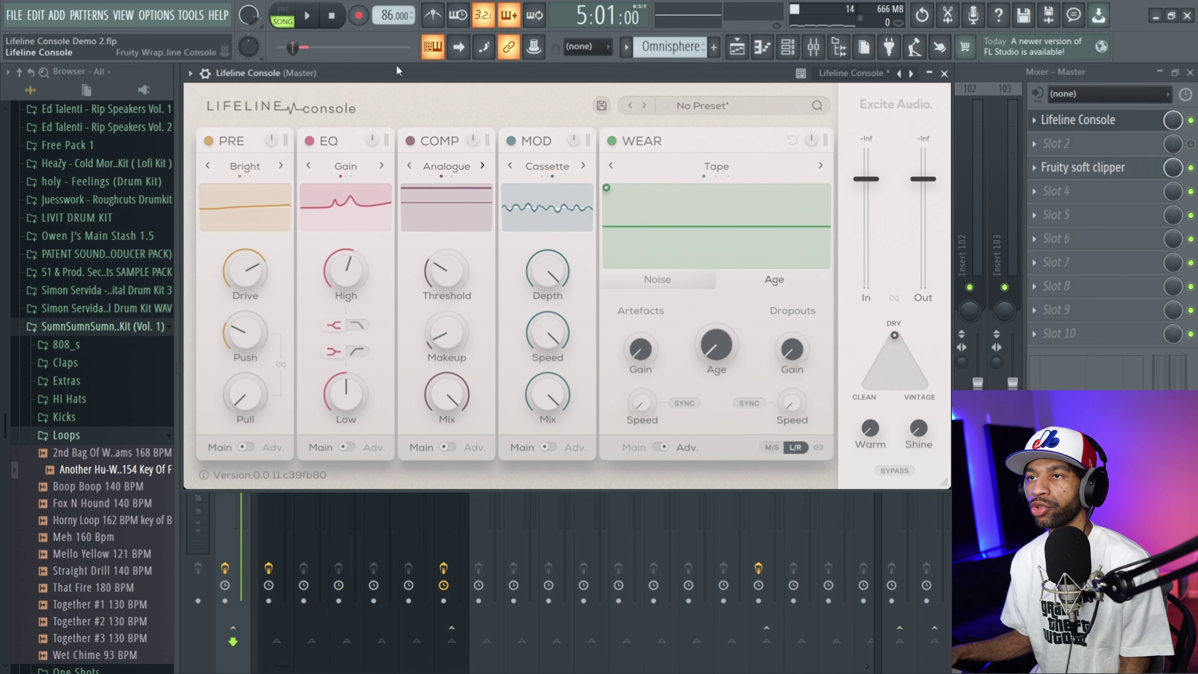
Play the song, raise WEAR's Artefacts Gain to about 72.3% and Artefacts Speed to 49.9%, and stop playback
{"action": "left_click", "coordinate": [307, 17]}
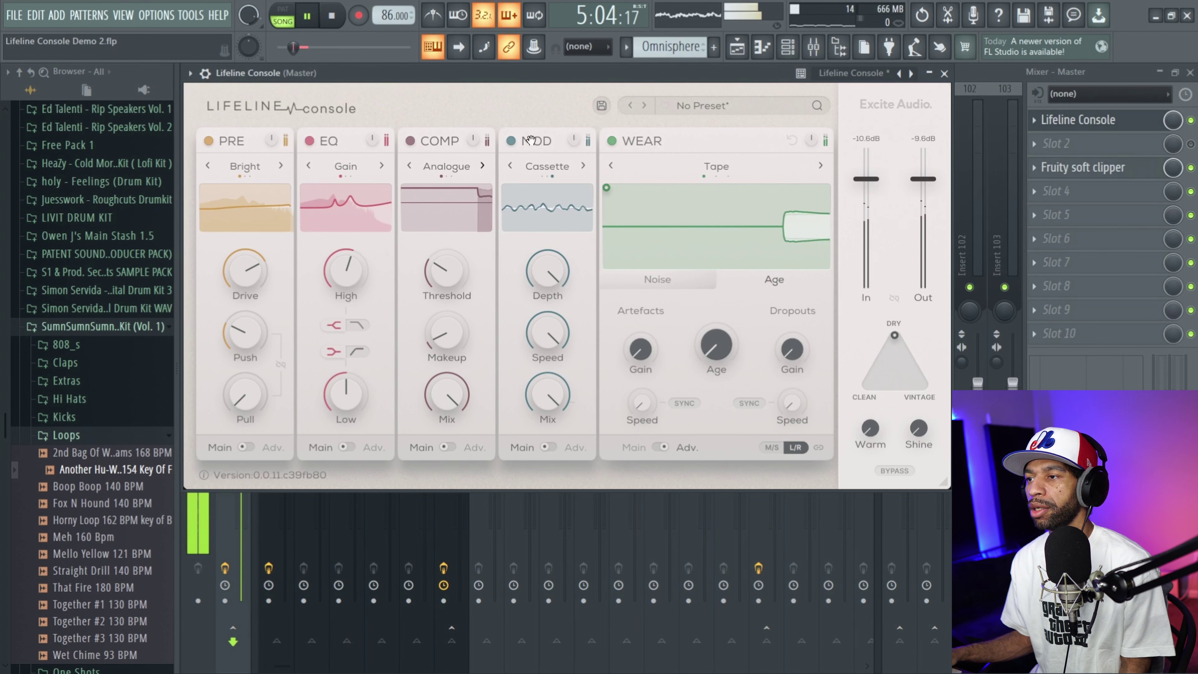
{"action": "left_click_drag", "start_coordinate": [645, 341], "coordinate": [658, 236]}
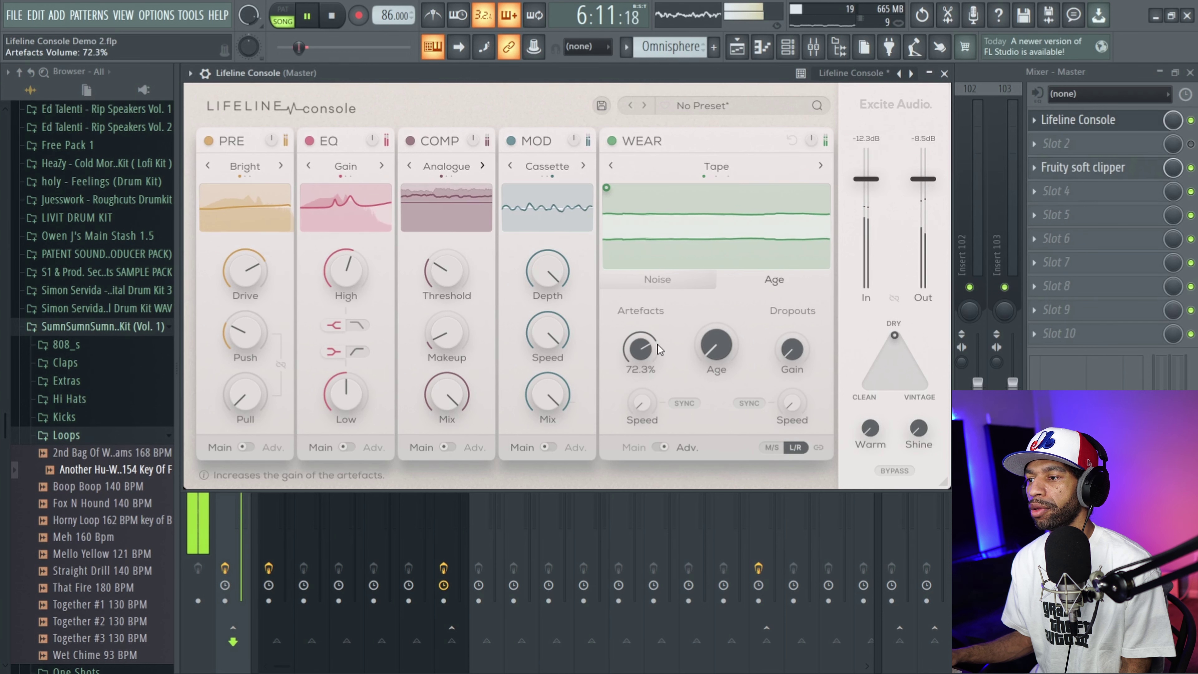
{"action": "left_click_drag", "start_coordinate": [643, 403], "coordinate": [651, 309]}
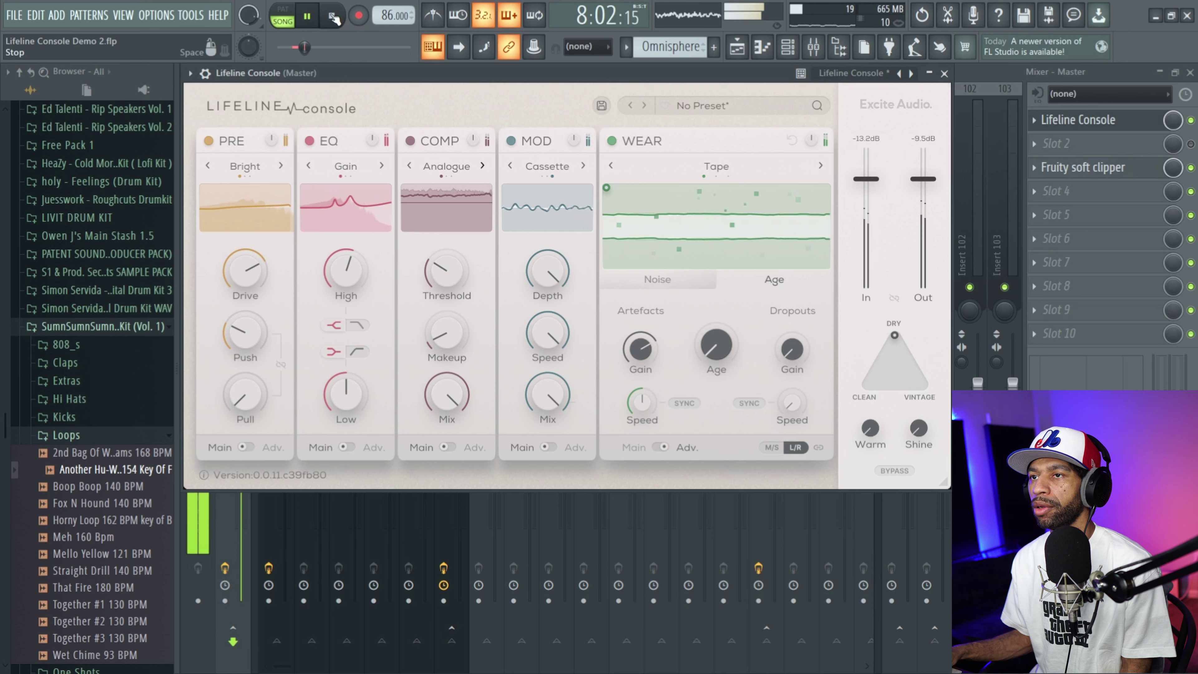
{"action": "key", "text": "space"}
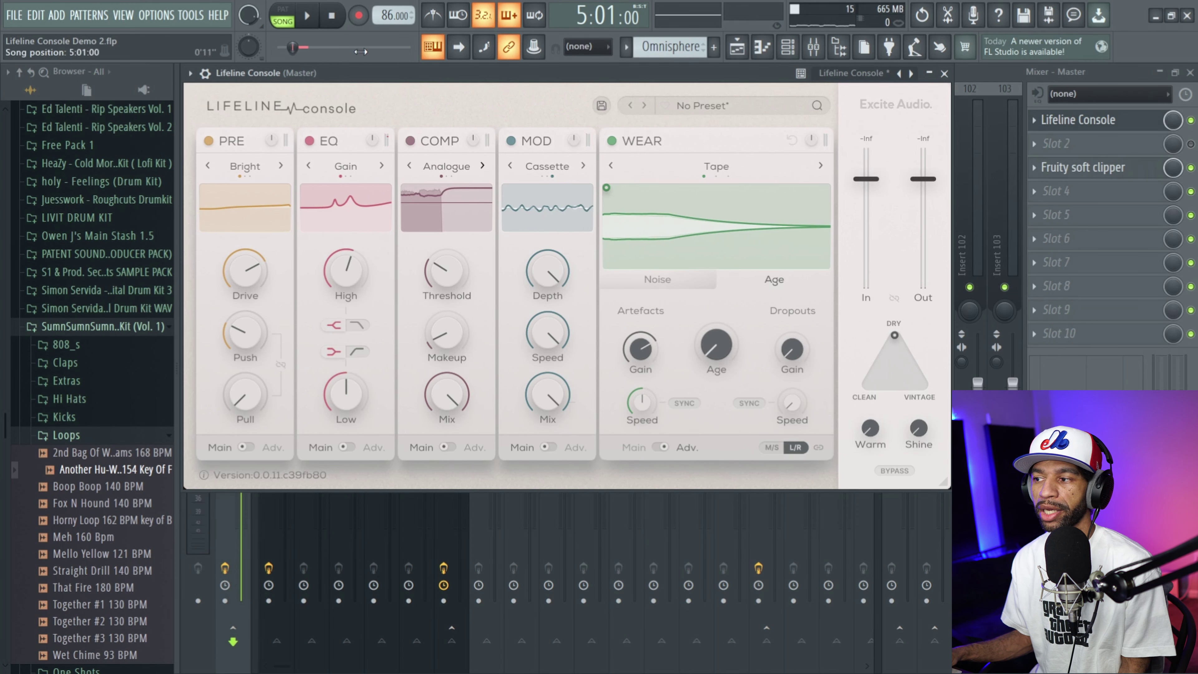
Change WEAR's algorithm to Vinyl, play the song with Artefacts Speed lowered to about 19.2%, and stop playback
{"action": "mouse_move", "coordinate": [652, 404]}
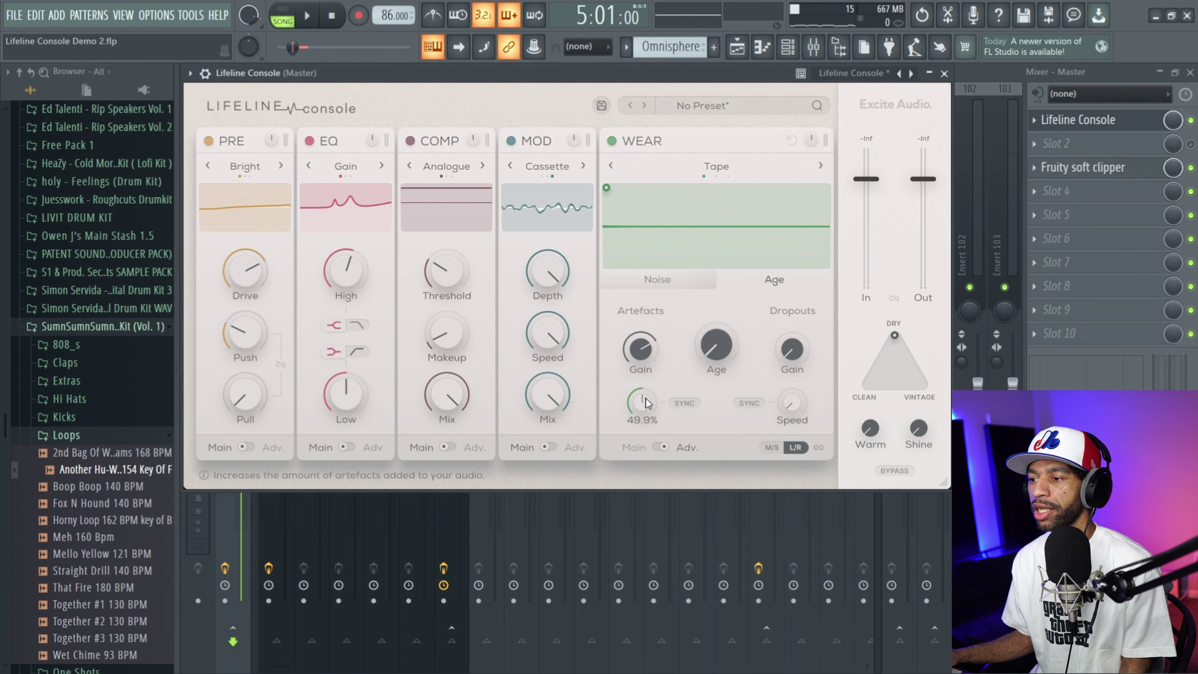
{"action": "left_click", "coordinate": [707, 166]}
{"action": "left_click", "coordinate": [721, 213]}
{"action": "left_click", "coordinate": [319, 16]}
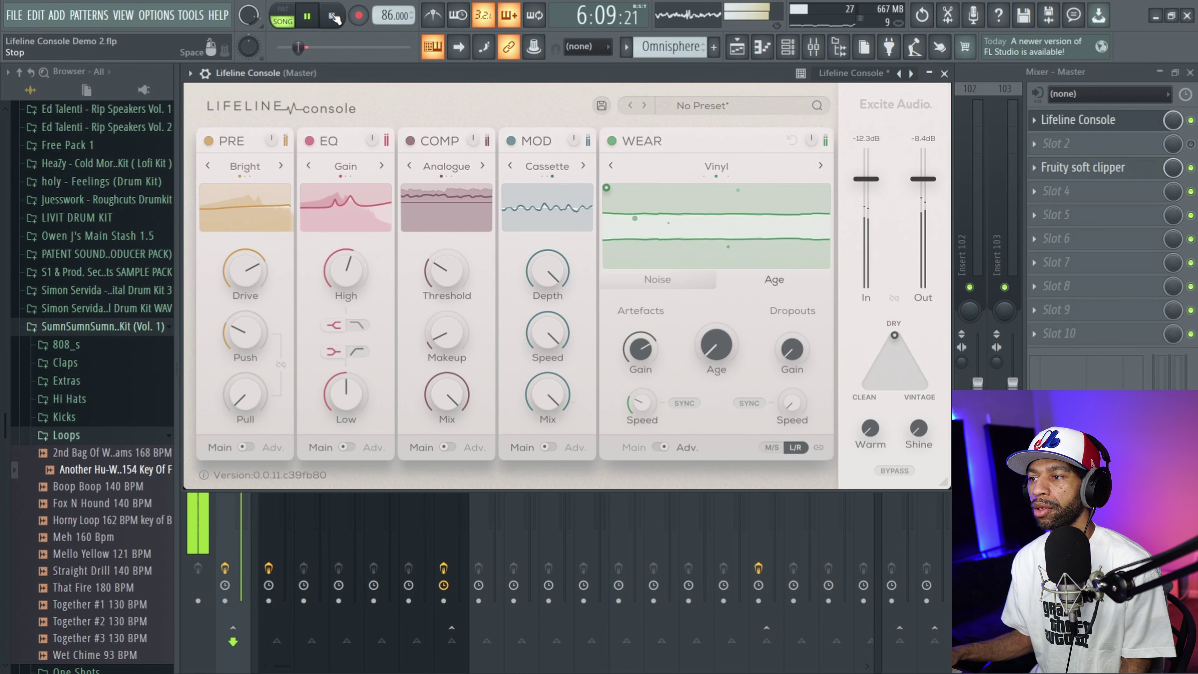
{"action": "left_click", "coordinate": [333, 16]}
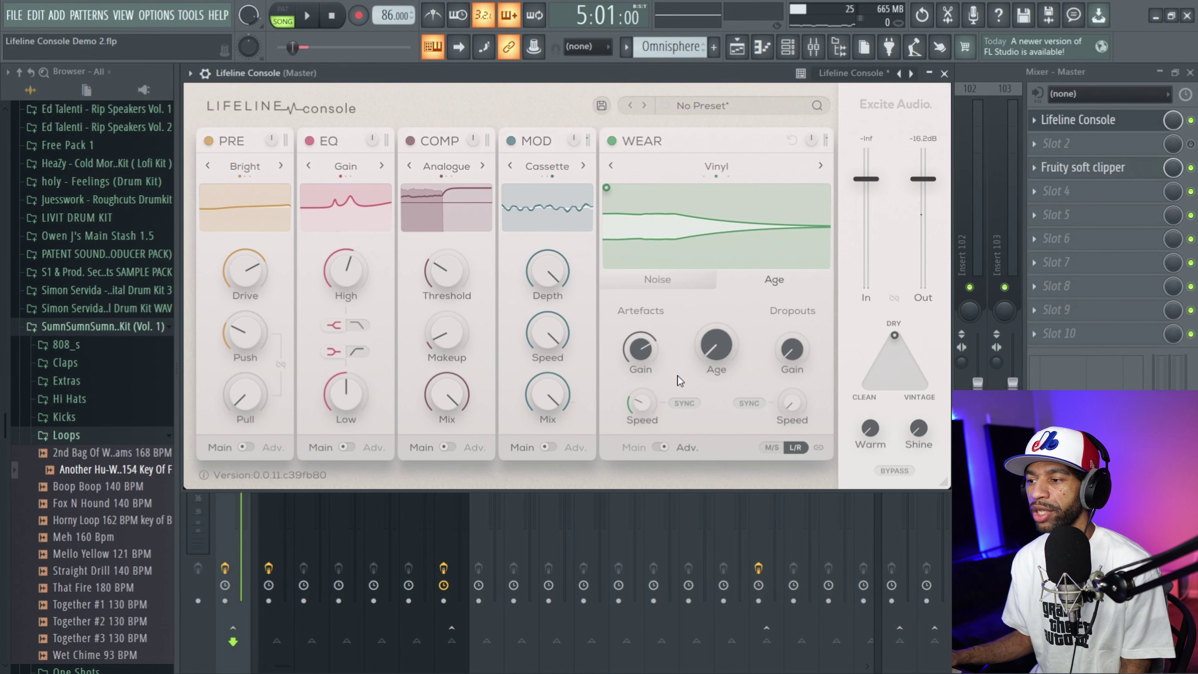
Raise WEAR's Age to 100% during playback, reduce it to about 79.5% with Artefacts Speed at minimum, and stop the song
{"action": "left_click_drag", "start_coordinate": [714, 359], "coordinate": [723, 244]}
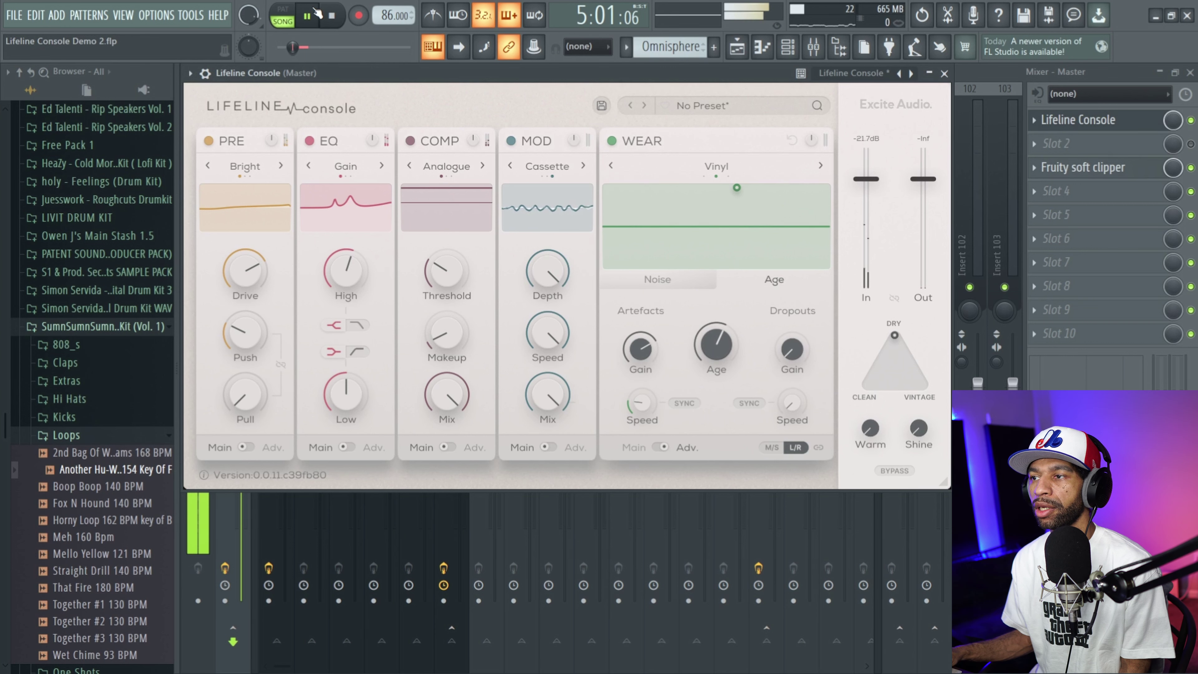
{"action": "left_click_drag", "start_coordinate": [709, 338], "coordinate": [723, 246]}
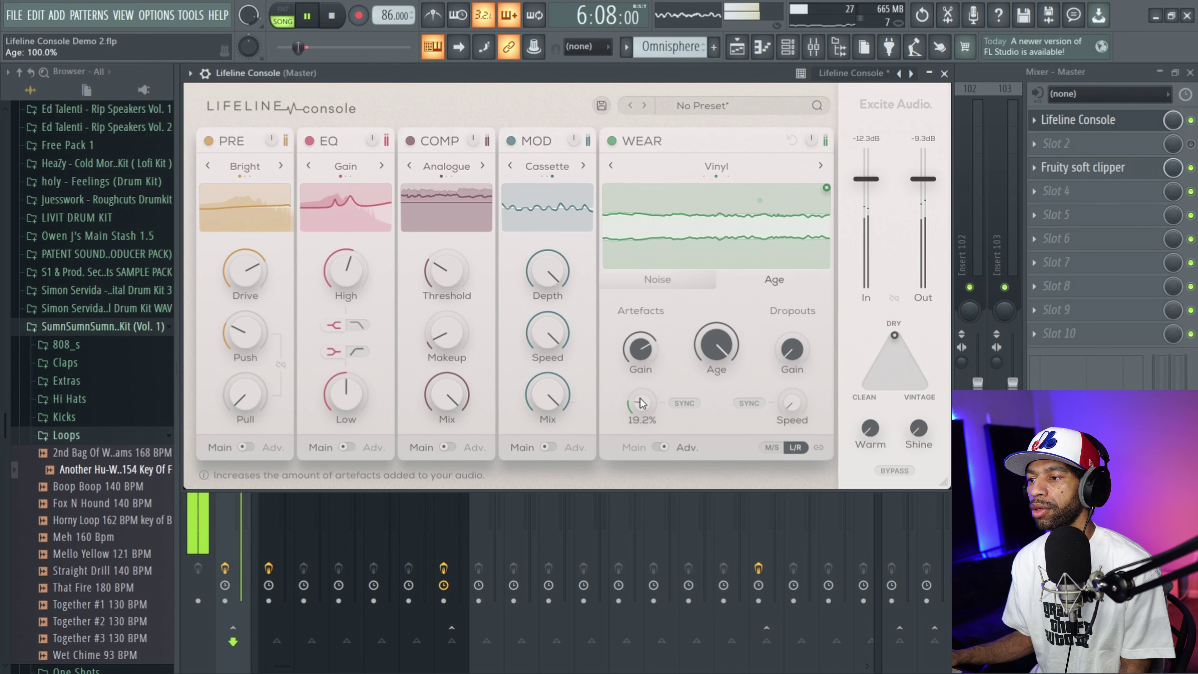
{"action": "left_click_drag", "start_coordinate": [739, 358], "coordinate": [697, 388]}
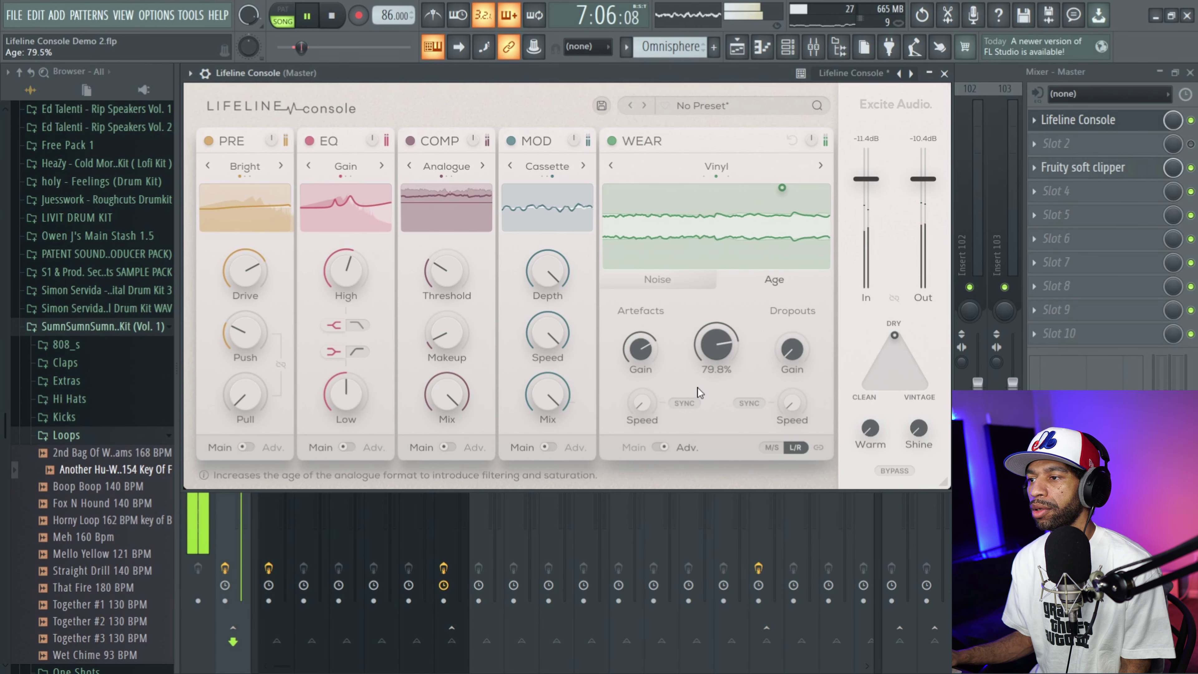
{"action": "left_click", "coordinate": [333, 16]}
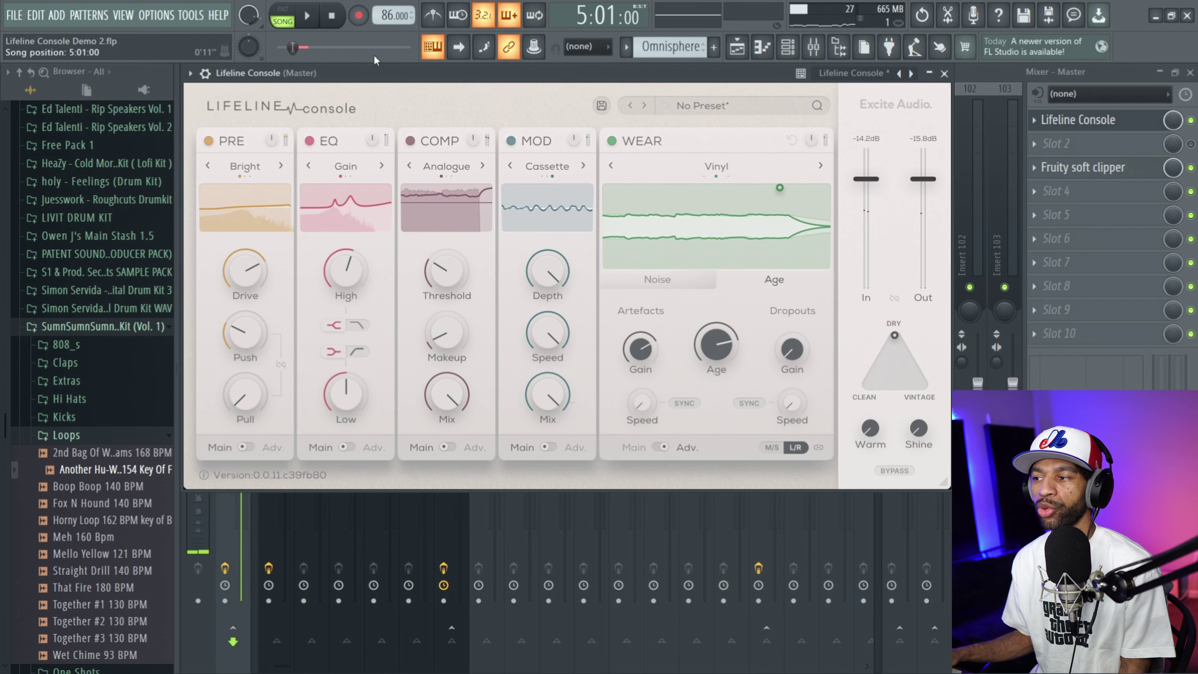
Raise WEAR's Dropouts Gain to about 36.1% and tempo-sync the Dropouts Speed at 1/2 during playback, and stop the song
{"action": "mouse_move", "coordinate": [792, 333]}
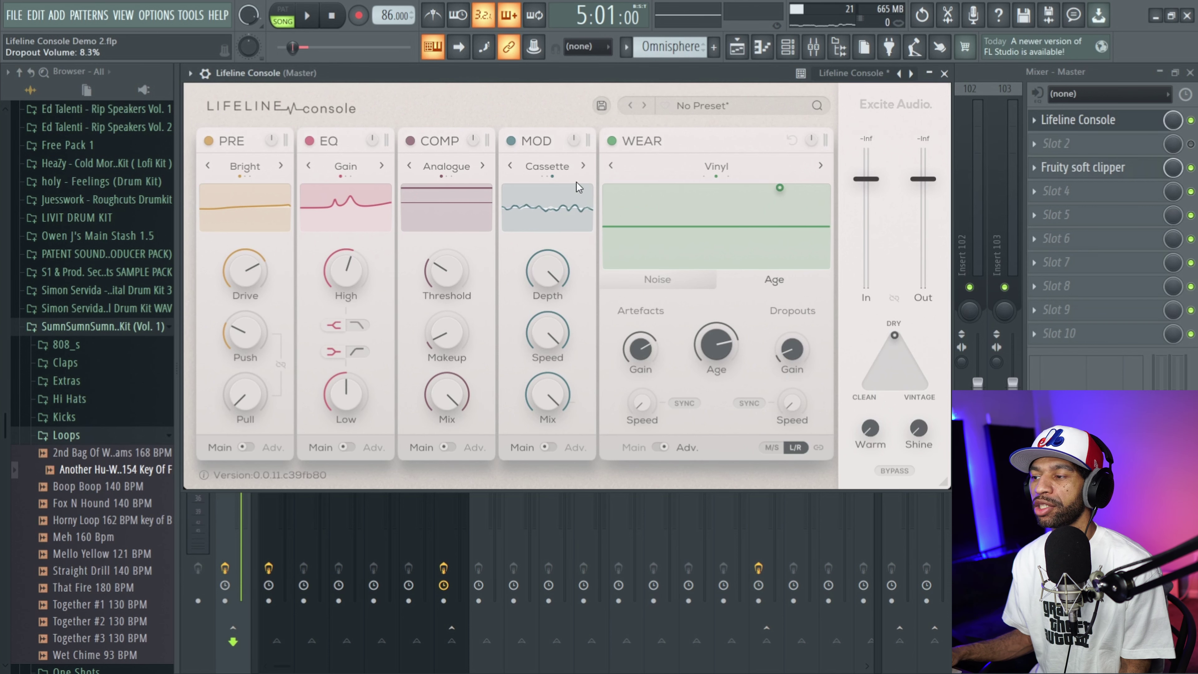
{"action": "key", "text": "space"}
{"action": "mouse_move", "coordinate": [808, 406]}
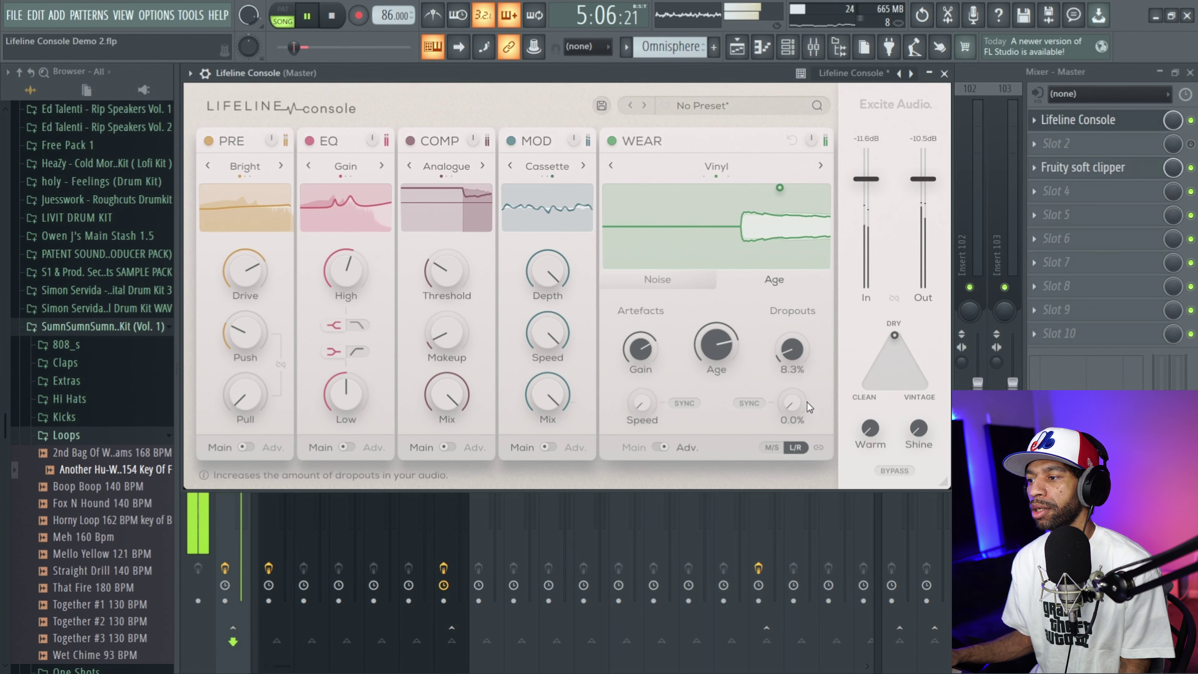
{"action": "left_click_drag", "start_coordinate": [790, 404], "coordinate": [798, 293]}
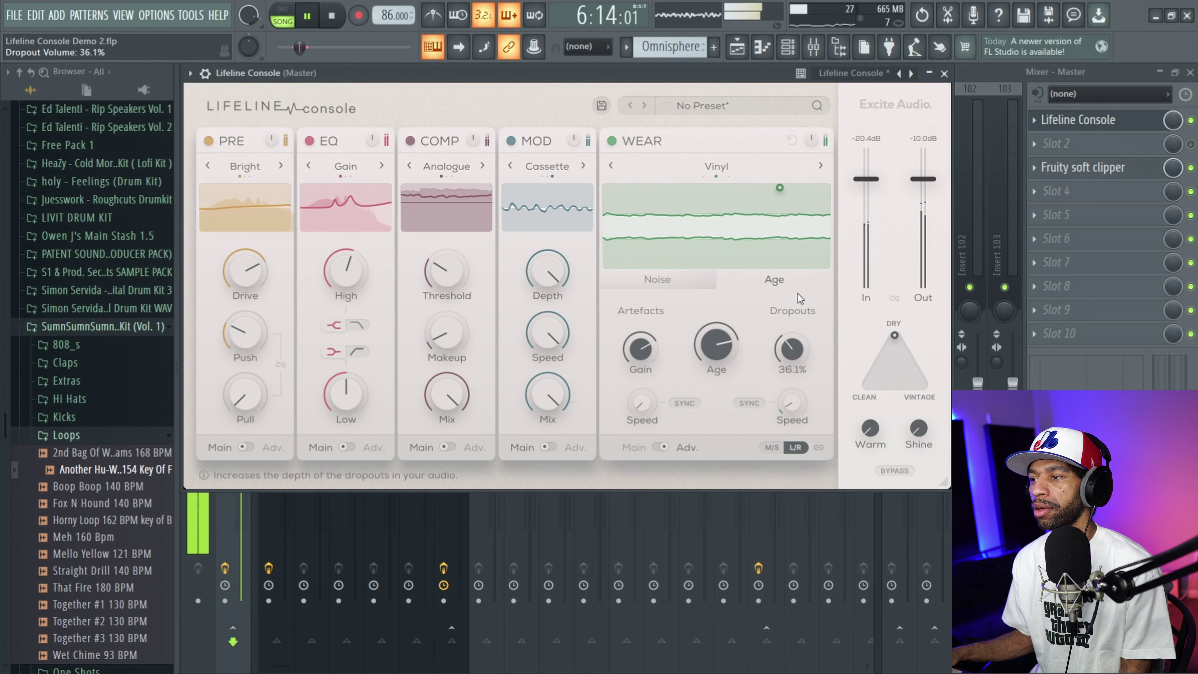
{"action": "left_click_drag", "start_coordinate": [795, 404], "coordinate": [789, 391]}
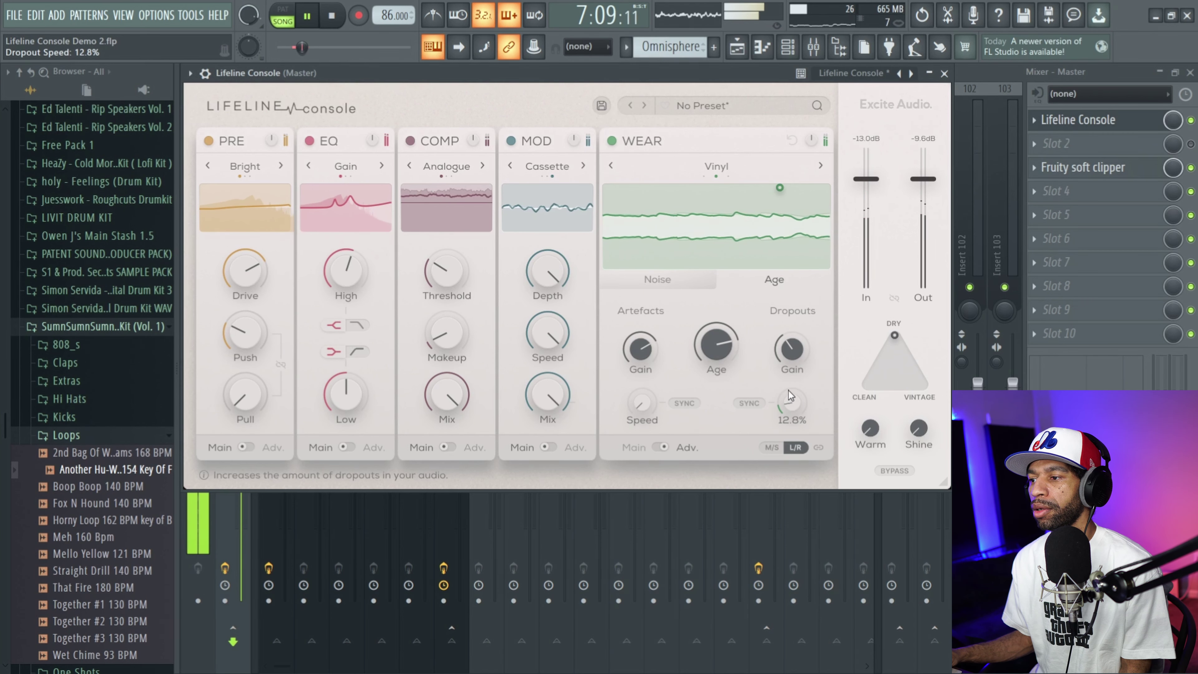
{"action": "left_click", "coordinate": [750, 401]}
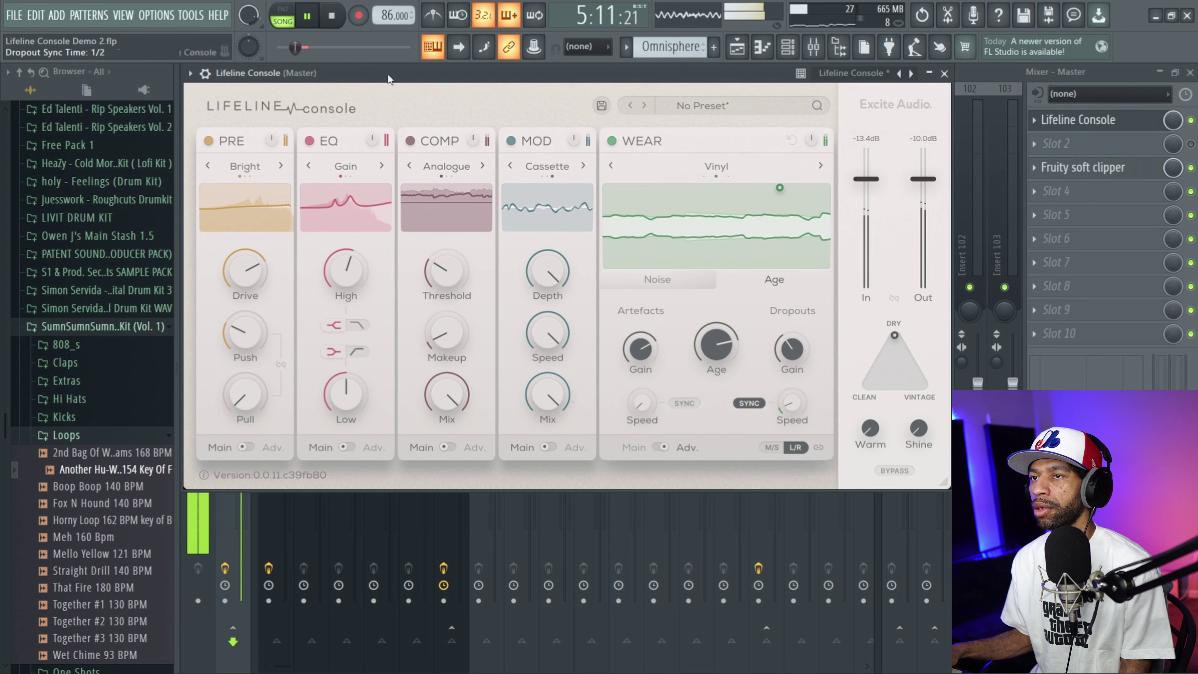
{"action": "left_click", "coordinate": [334, 16]}
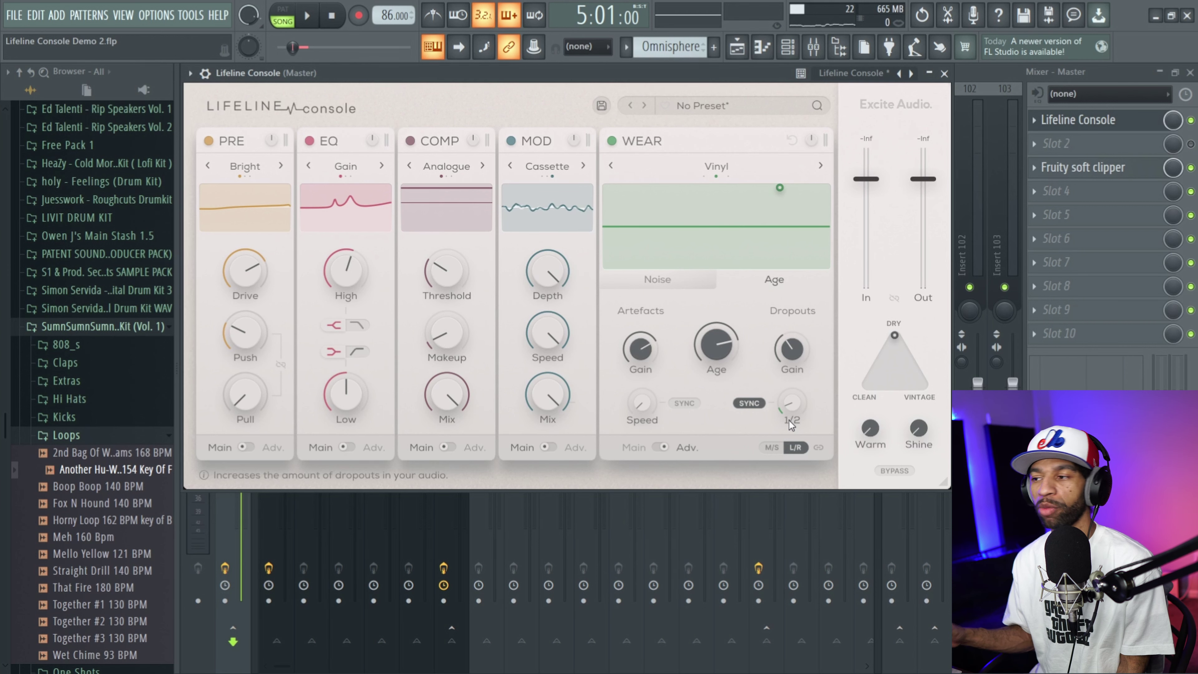
Show WEAR's Noise controls and set Amp noise to 11% and Dust noise to 15%
{"action": "left_click", "coordinate": [763, 281]}
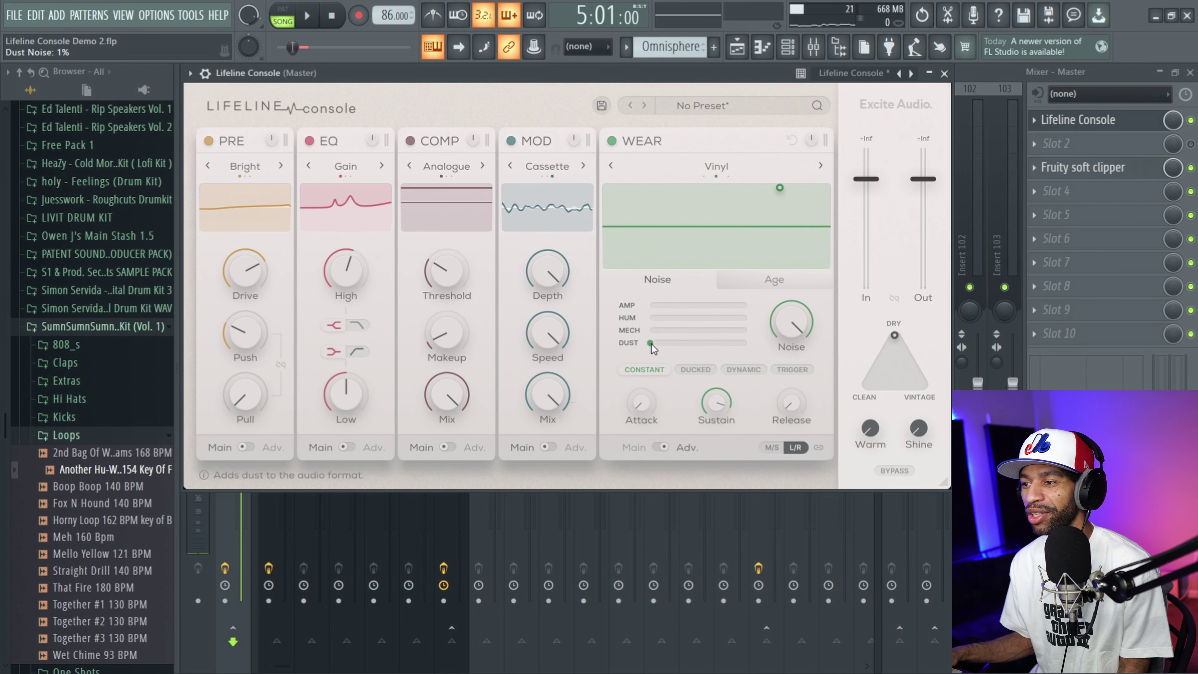
{"action": "left_click_drag", "start_coordinate": [712, 345], "coordinate": [673, 309]}
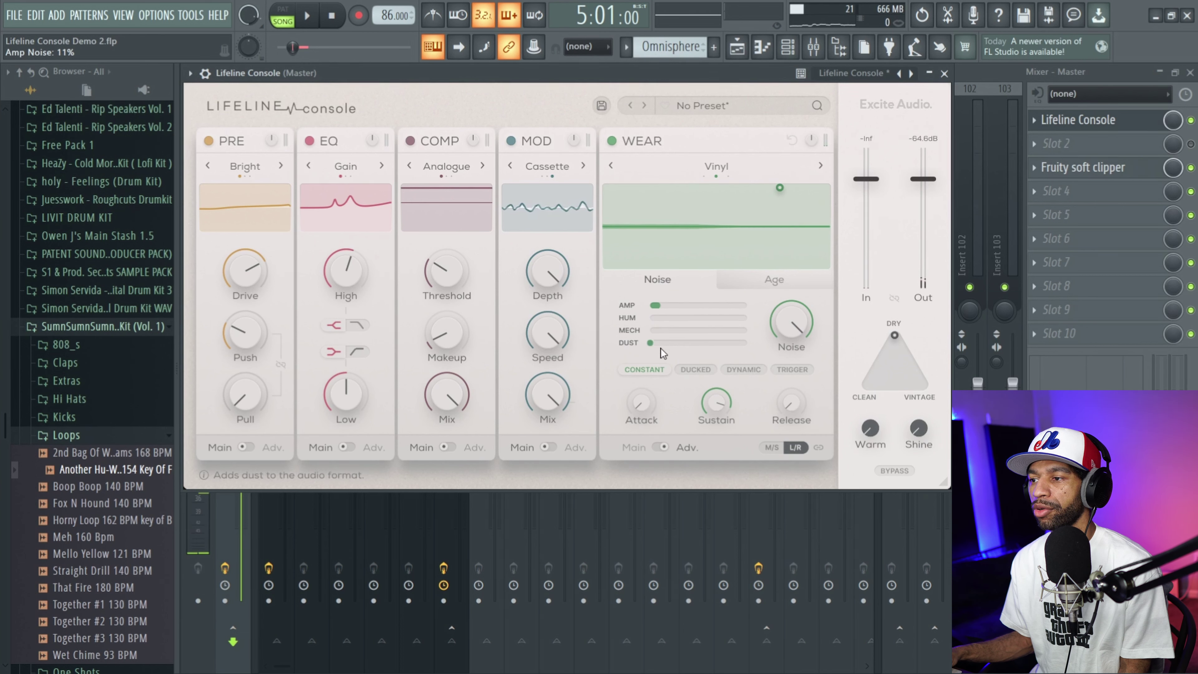
{"action": "left_click_drag", "start_coordinate": [652, 342], "coordinate": [665, 343]}
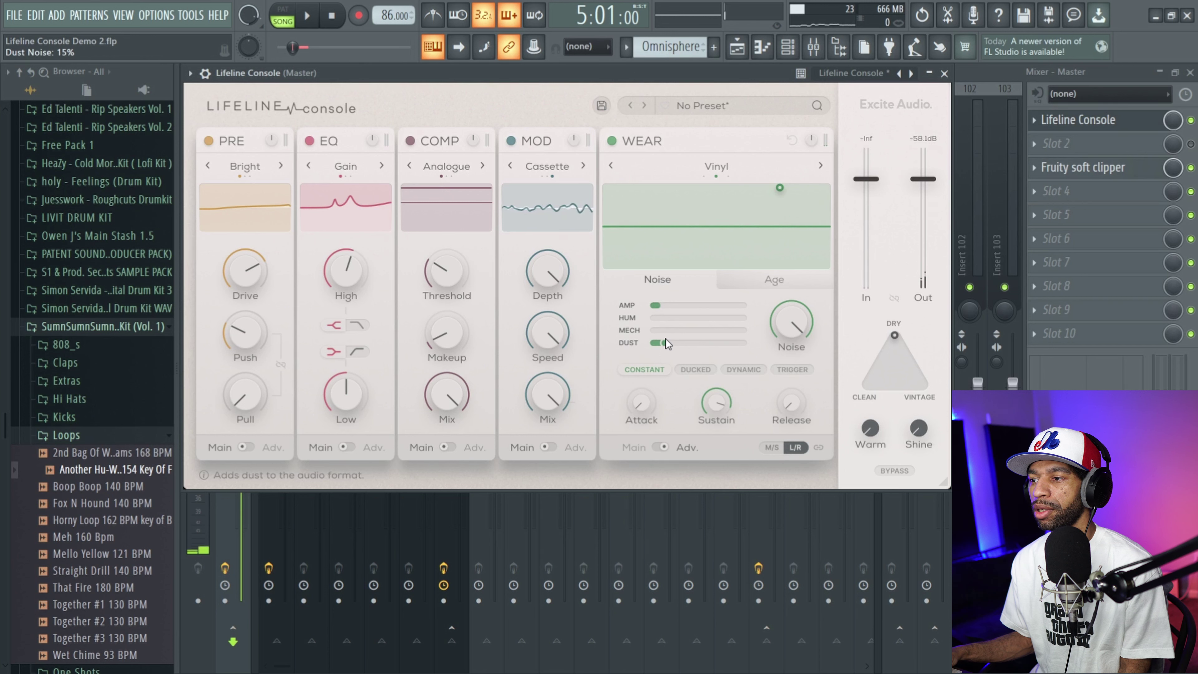
Play the song while raising WEAR's Dust noise to about 28%, and stop playback
{"action": "key", "text": "space"}
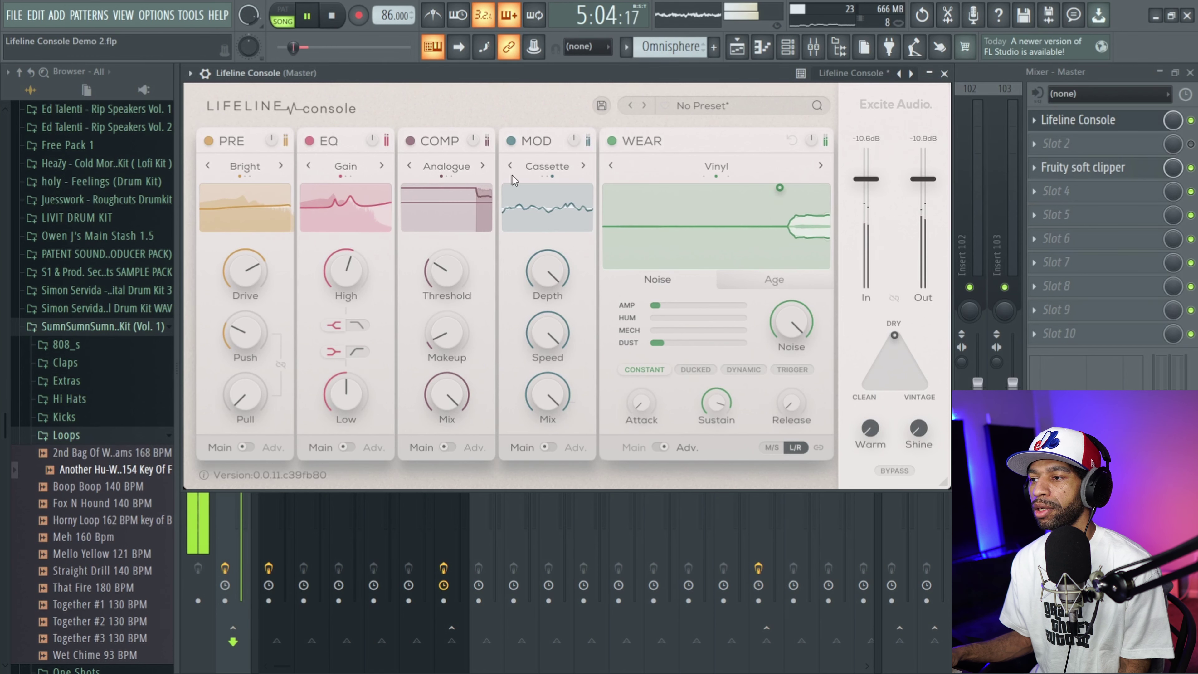
{"action": "left_click_drag", "start_coordinate": [666, 342], "coordinate": [674, 342]}
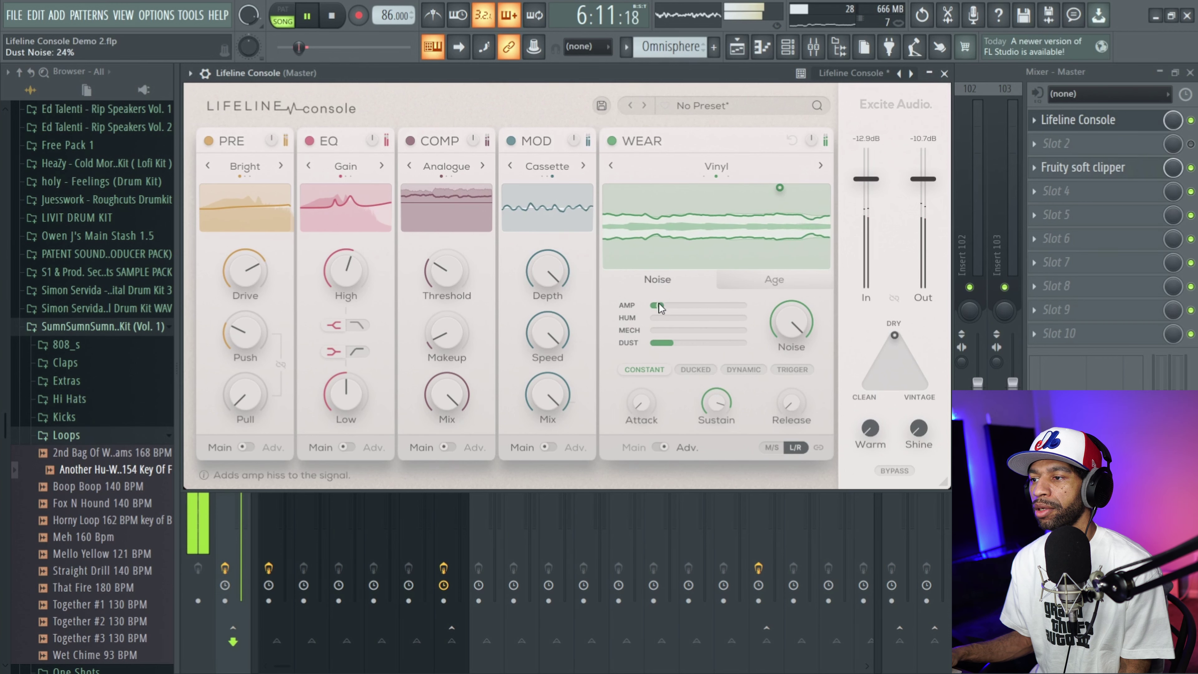
{"action": "left_click_drag", "start_coordinate": [673, 342], "coordinate": [679, 344]}
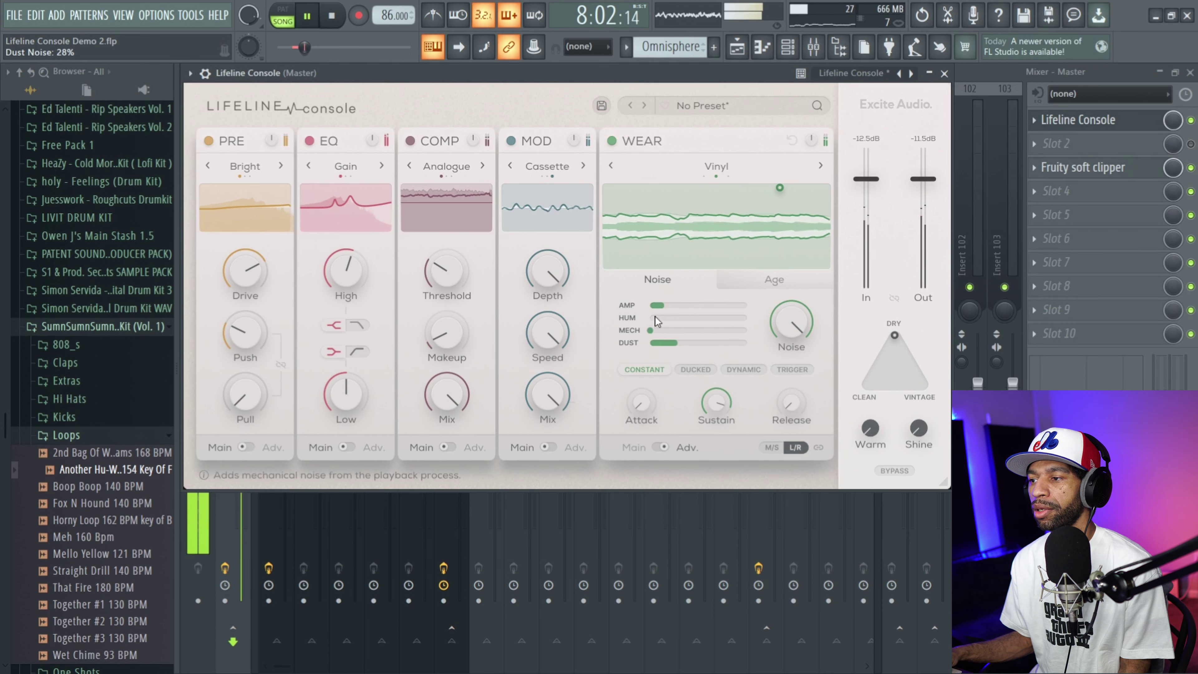
{"action": "left_click", "coordinate": [338, 16]}
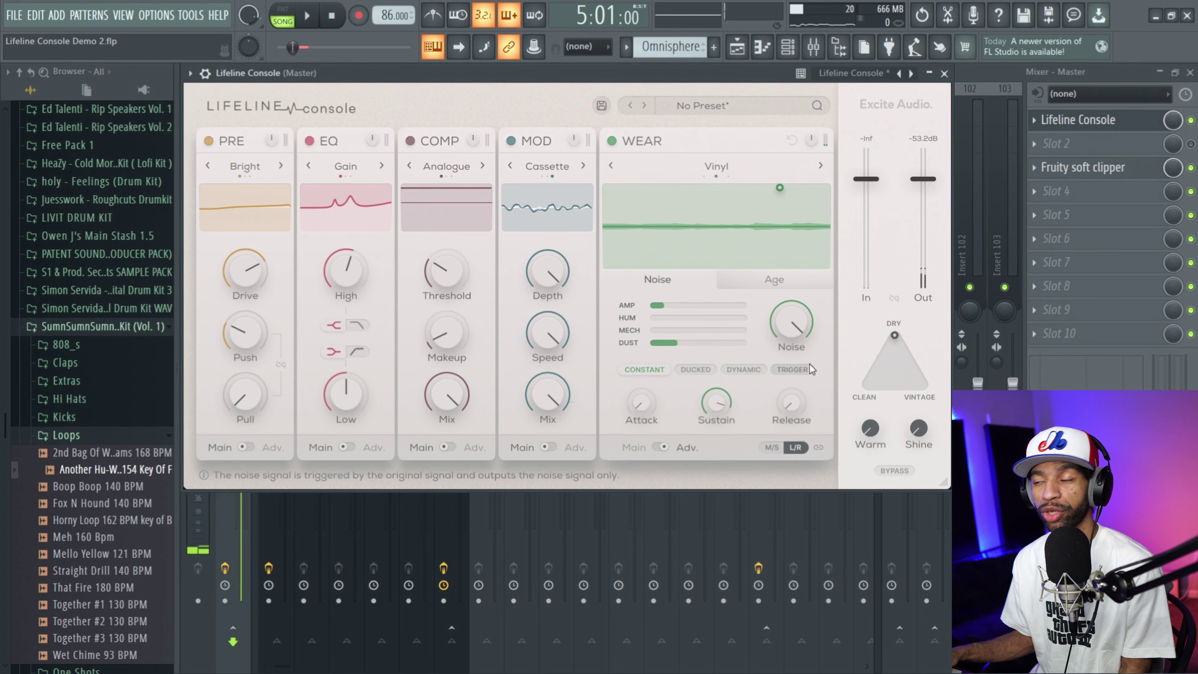
Play the song while raising Warm to about 57.4 and turning up Shine, and stop playback
{"action": "mouse_move", "coordinate": [868, 430]}
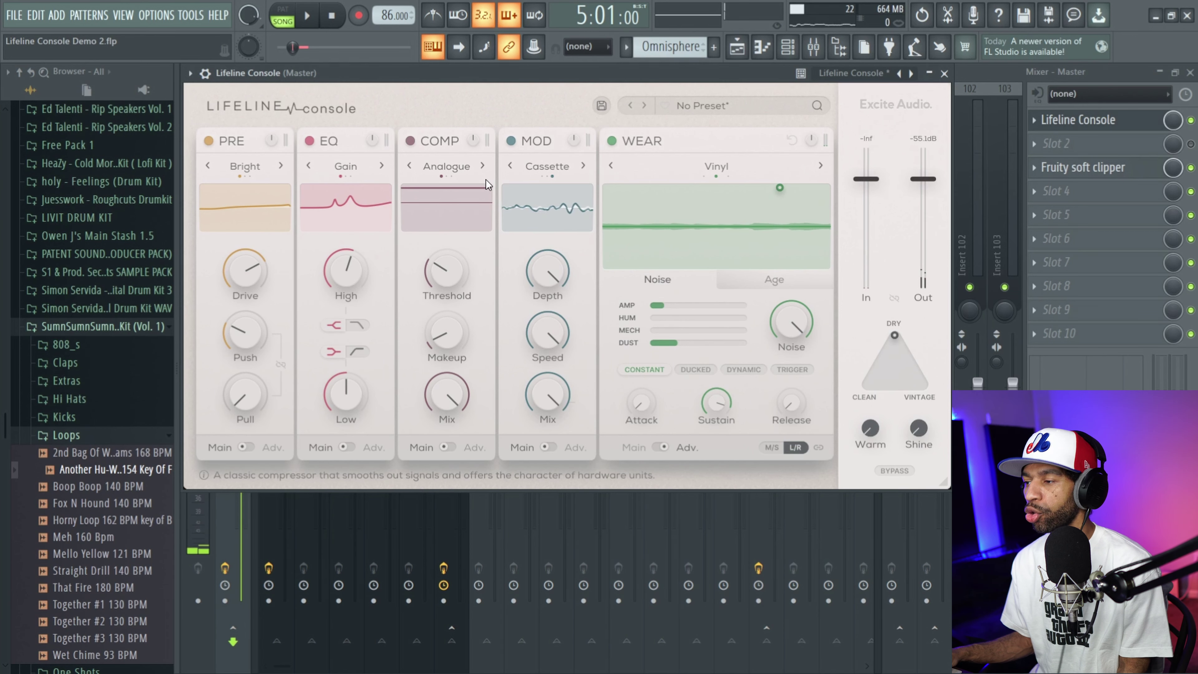
{"action": "left_click", "coordinate": [311, 17]}
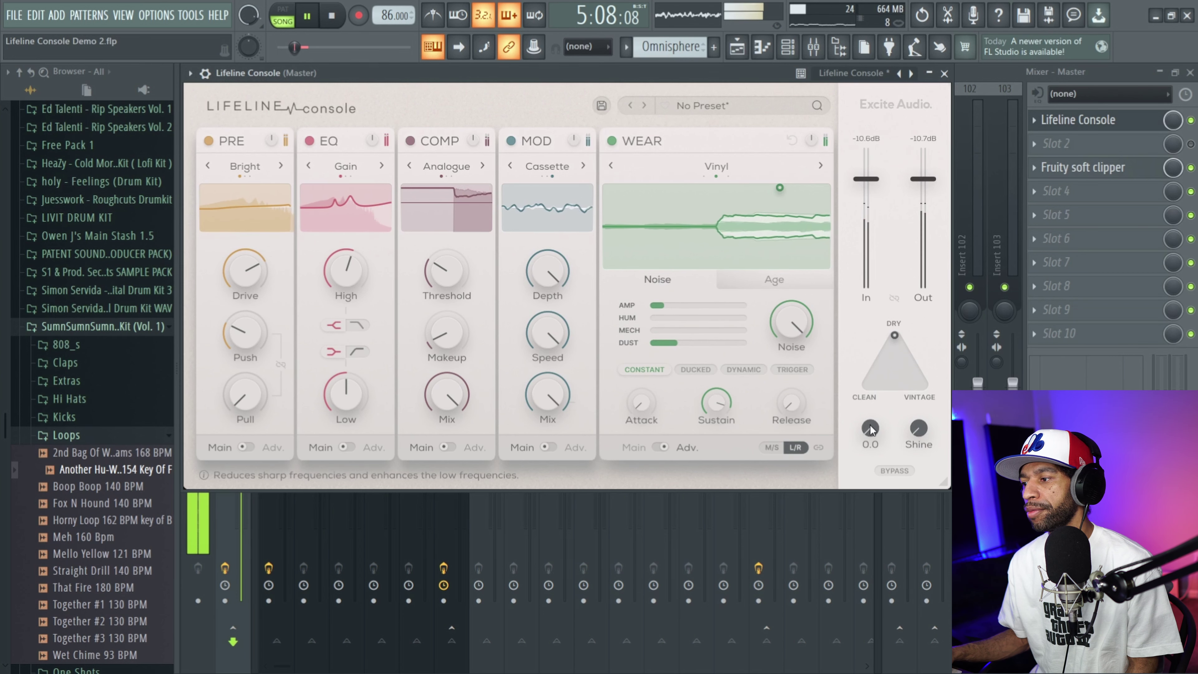
{"action": "left_click_drag", "start_coordinate": [870, 428], "coordinate": [902, 232]}
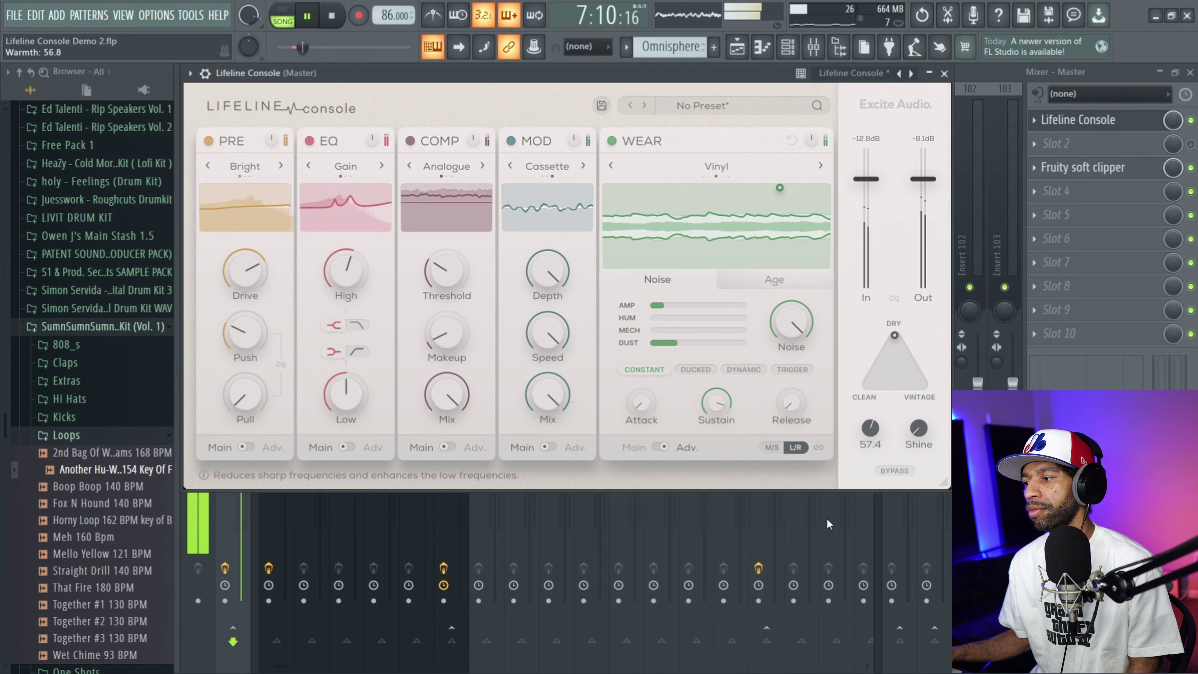
{"action": "left_click_drag", "start_coordinate": [916, 429], "coordinate": [918, 372]}
{"action": "left_click_drag", "start_coordinate": [936, 319], "coordinate": [912, 372]}
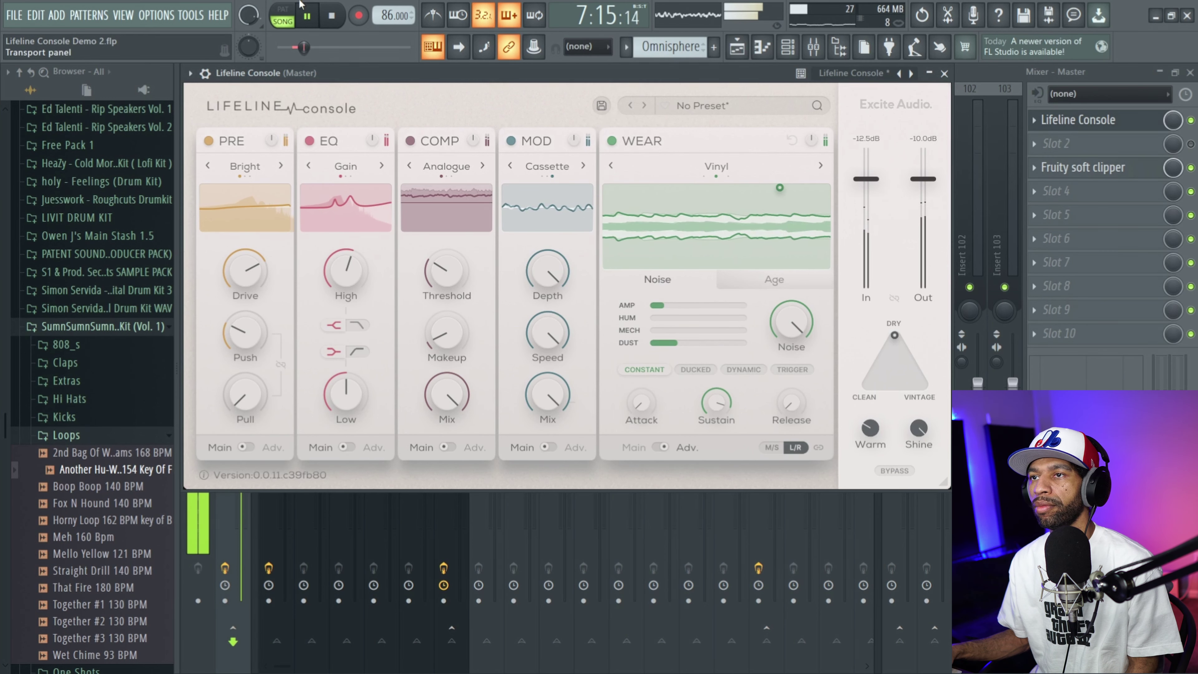
{"action": "left_click", "coordinate": [338, 22]}
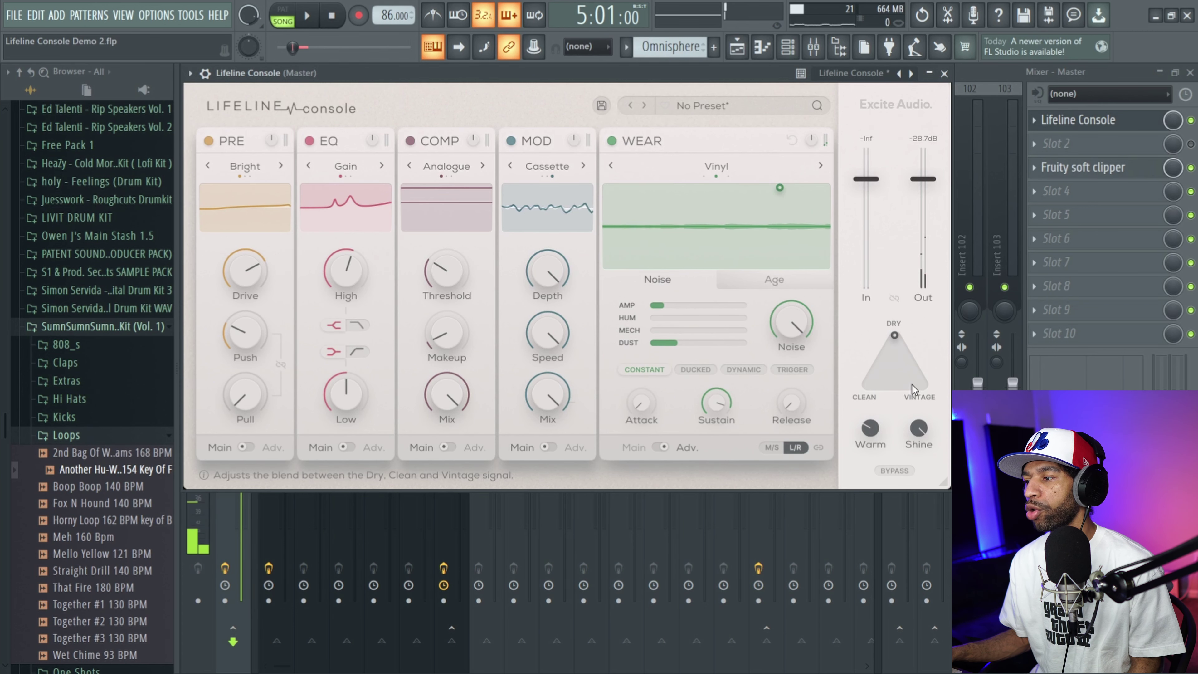
Play the song with the desk blend at the Vintage corner, lowering Warm to about 4.3 and setting Shine to about 44.3
{"action": "left_click", "coordinate": [309, 17]}
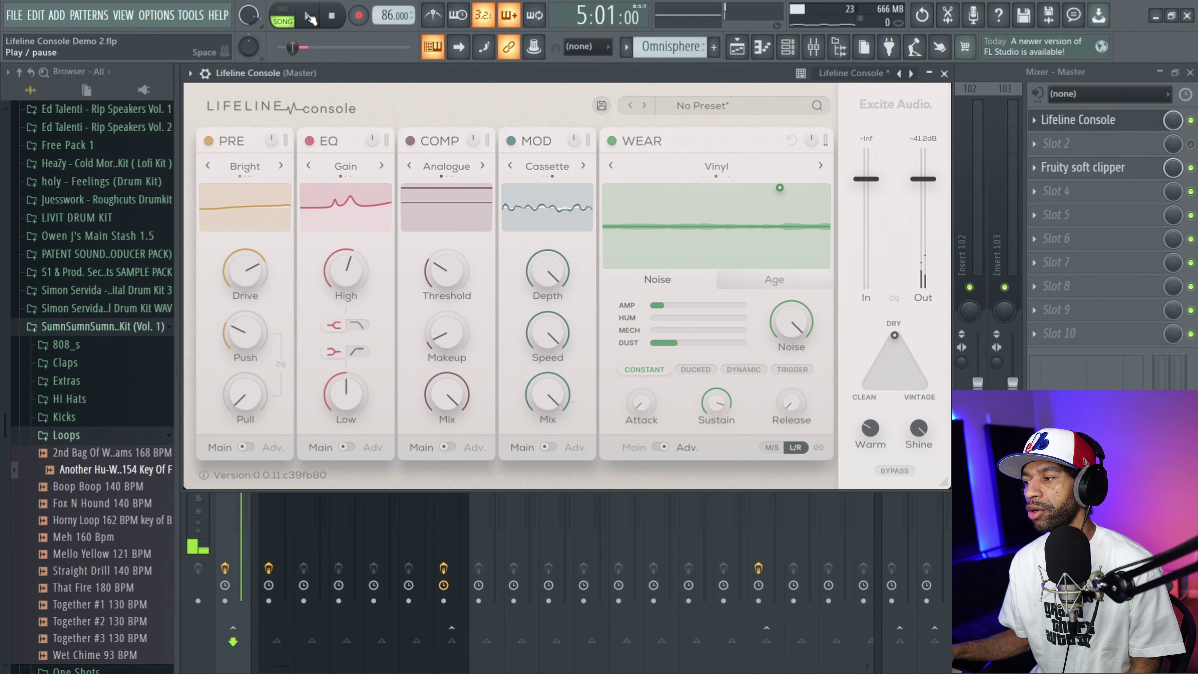
{"action": "left_click_drag", "start_coordinate": [894, 336], "coordinate": [934, 386]}
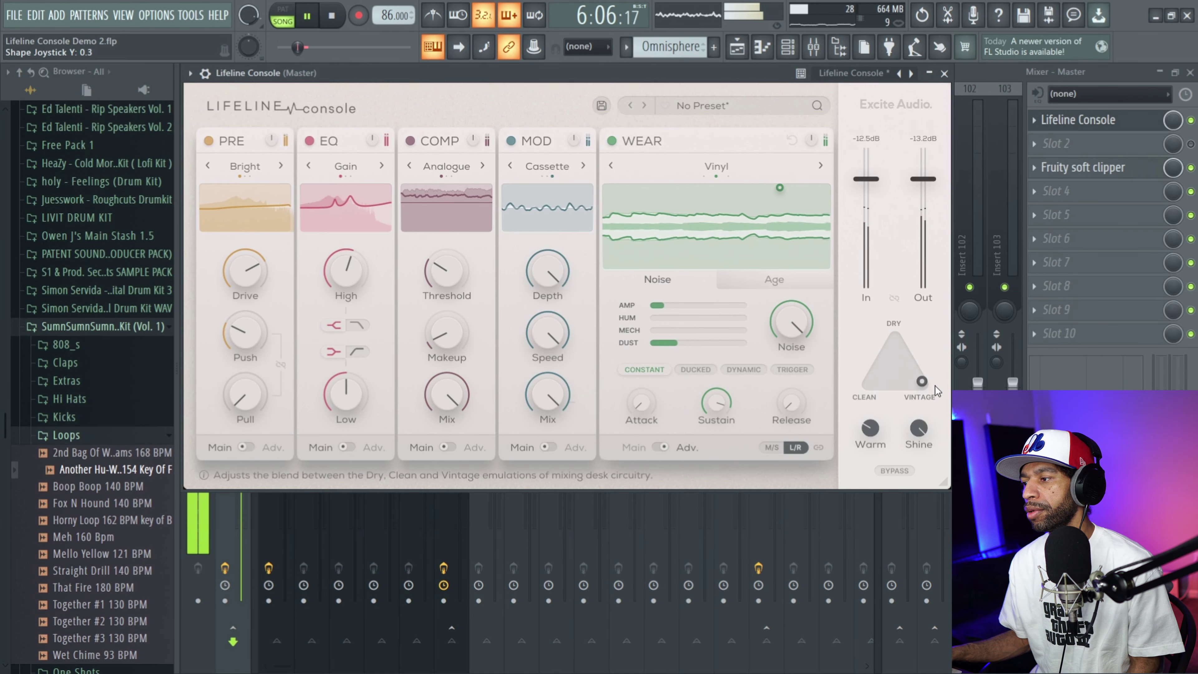
{"action": "left_click_drag", "start_coordinate": [922, 428], "coordinate": [840, 606]}
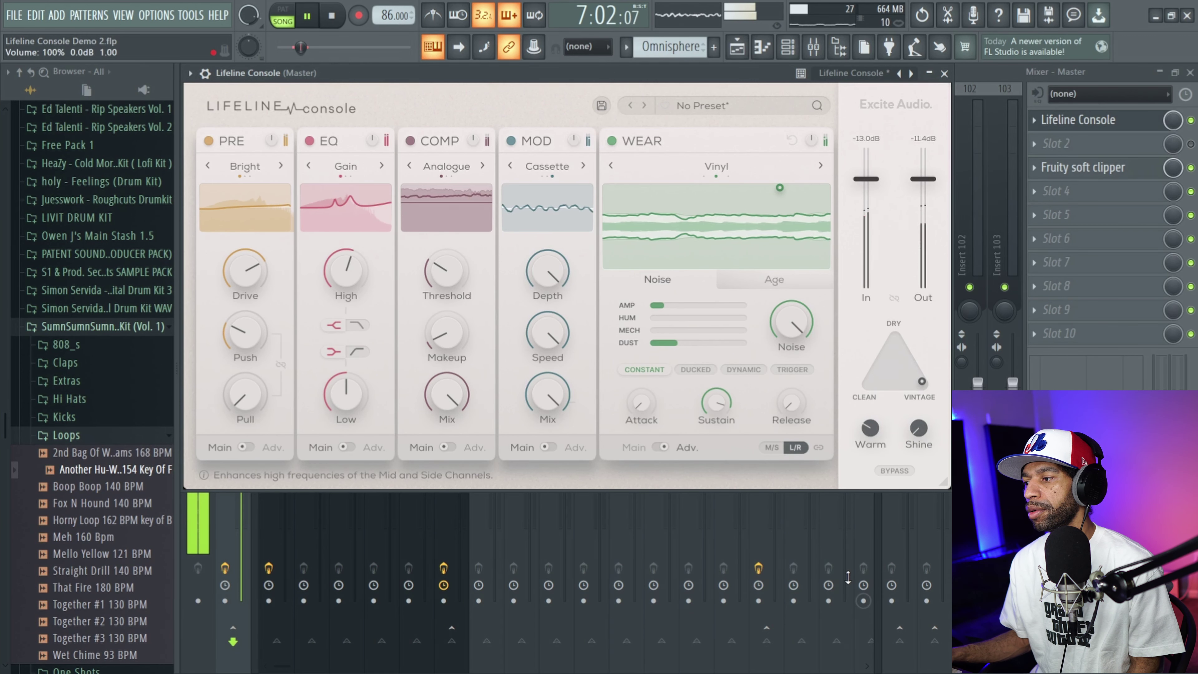
{"action": "left_click_drag", "start_coordinate": [868, 427], "coordinate": [859, 467]}
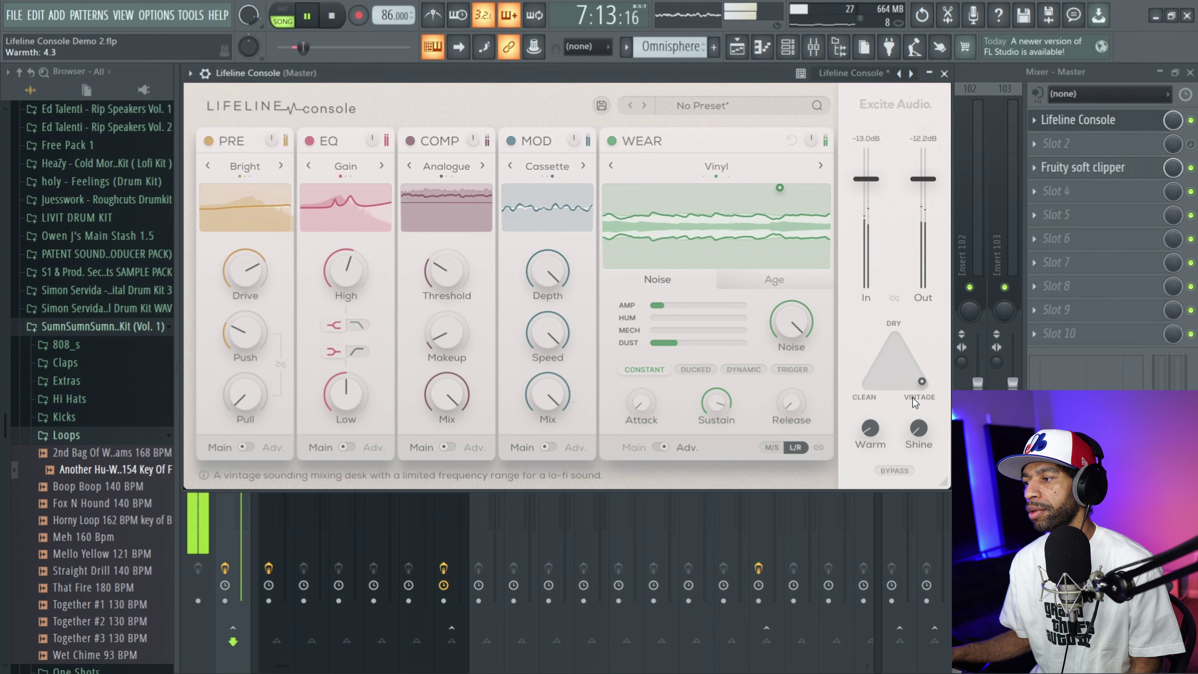
{"action": "left_click_drag", "start_coordinate": [923, 383], "coordinate": [920, 387]}
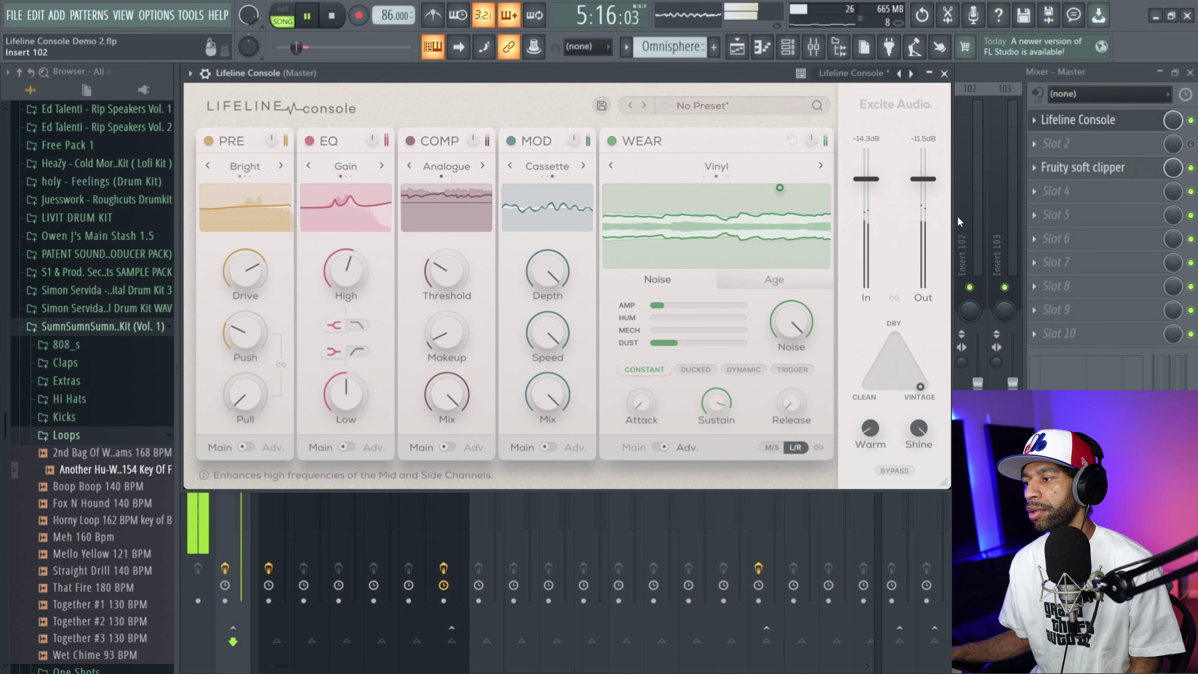
{"action": "double_click", "coordinate": [923, 428]}
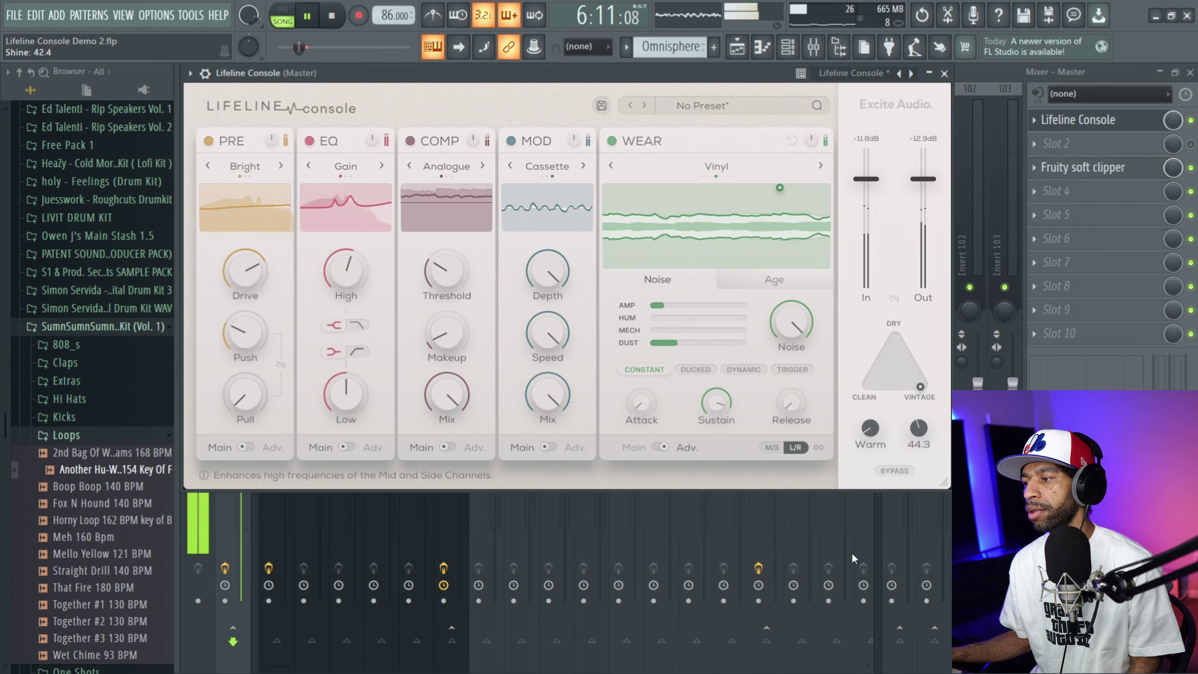
Move the desk blend to the Clean corner, set Shine to 95.7 and Warm to 0.0, and stop the song
{"action": "left_click_drag", "start_coordinate": [919, 387], "coordinate": [867, 386]}
{"action": "left_click_drag", "start_coordinate": [918, 428], "coordinate": [942, 299]}
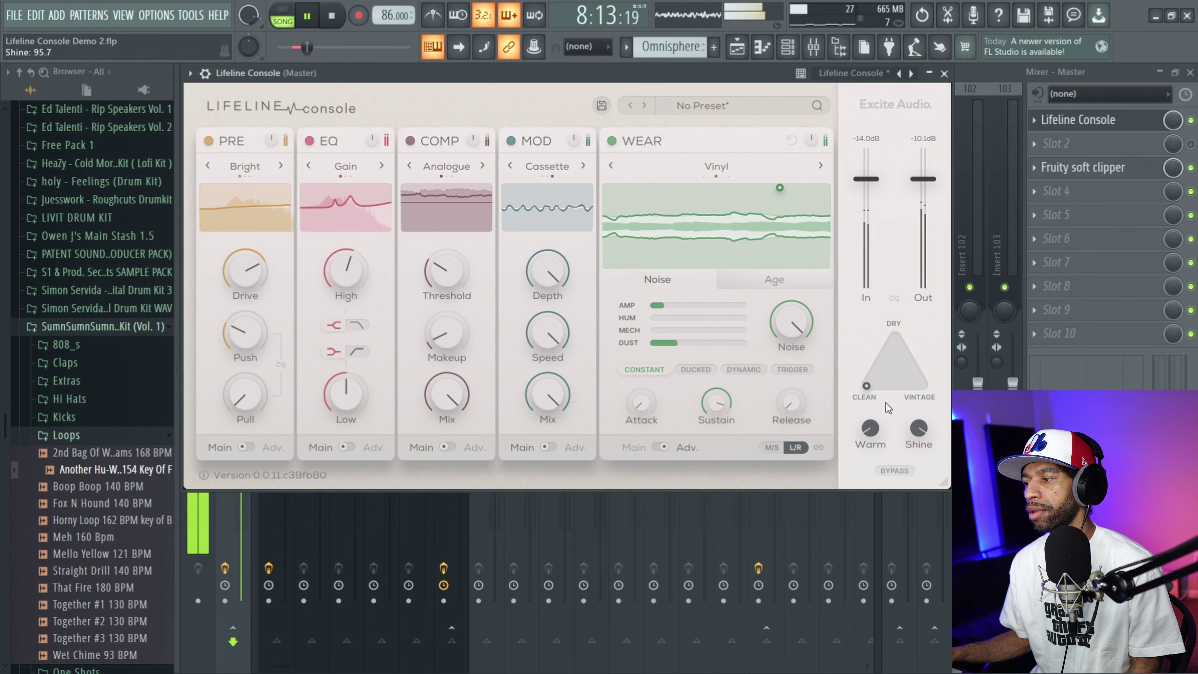
{"action": "left_click_drag", "start_coordinate": [870, 430], "coordinate": [872, 384]}
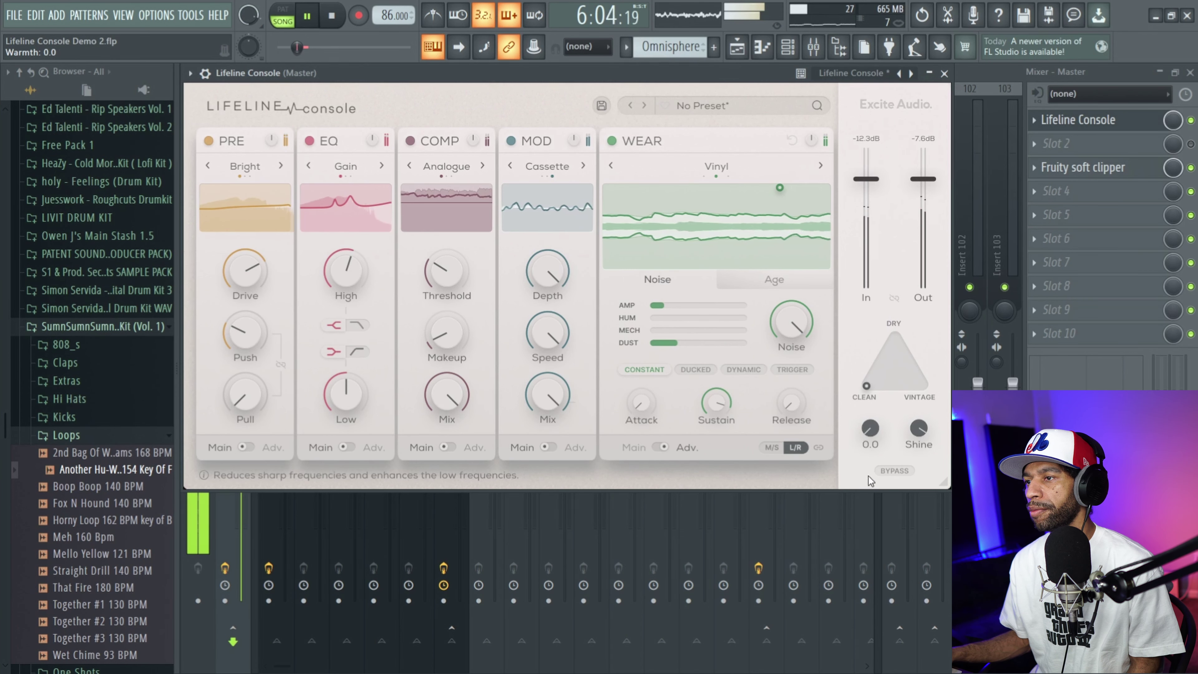
{"action": "left_click", "coordinate": [335, 15]}
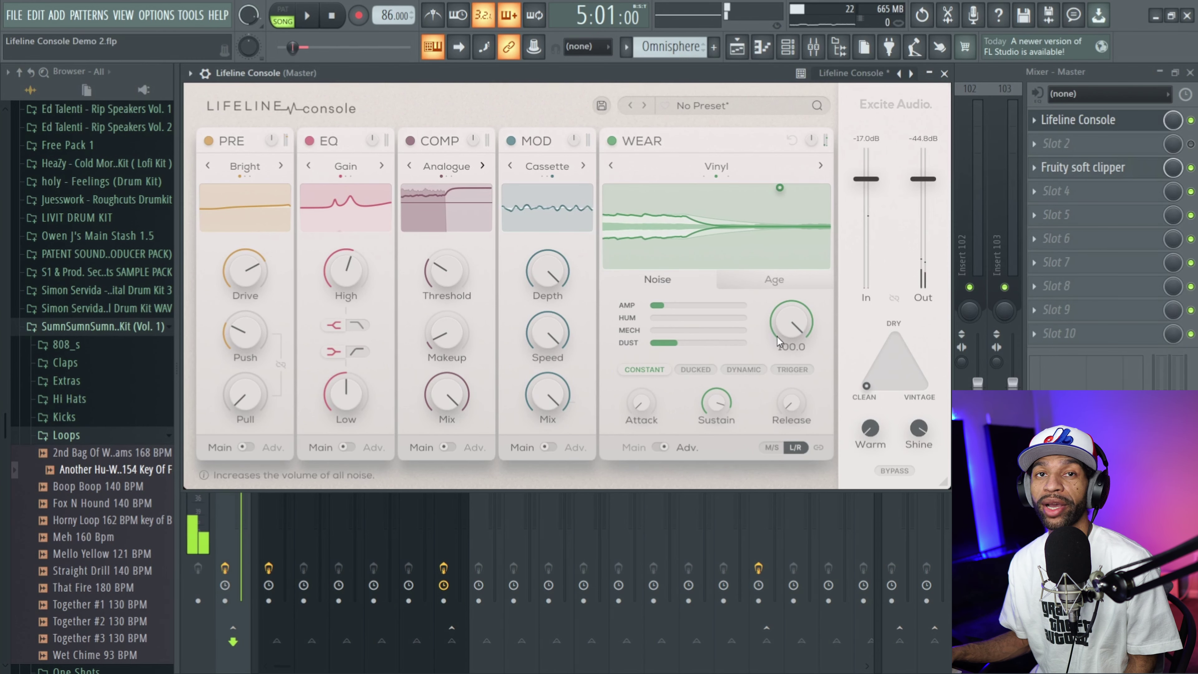
Compare the song with the plugin bypassed and active, and disable Lifeline Console's slot on the Master track during playback
{"action": "left_click", "coordinate": [902, 470]}
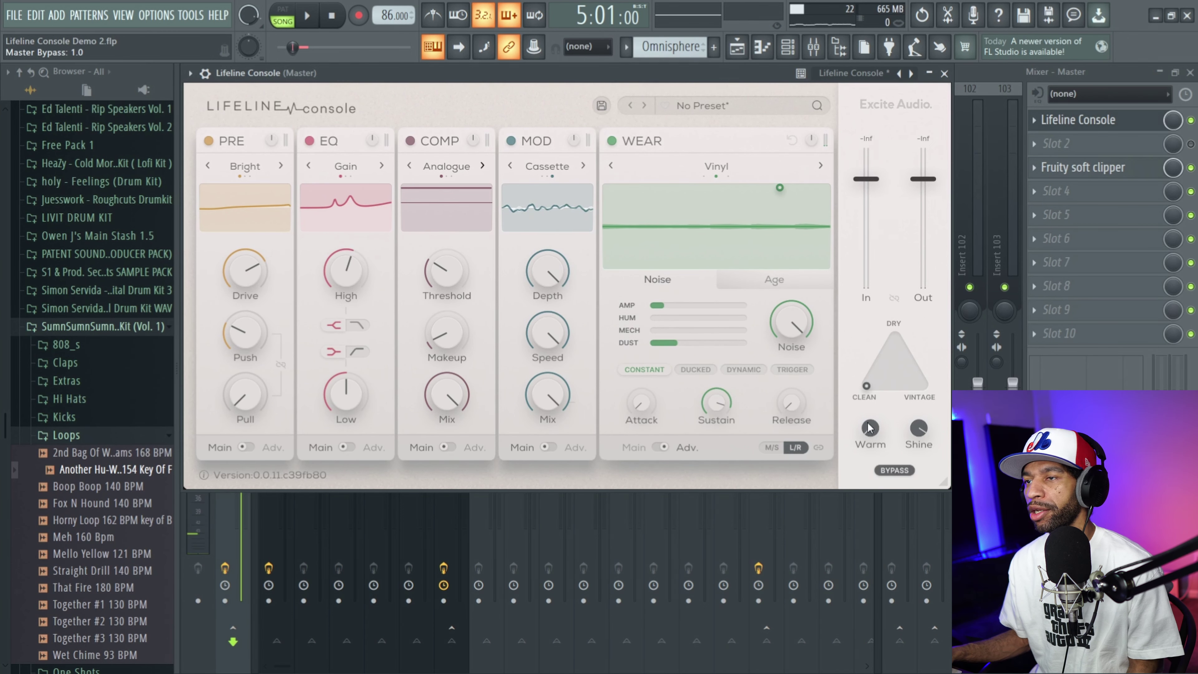
{"action": "left_click", "coordinate": [309, 17]}
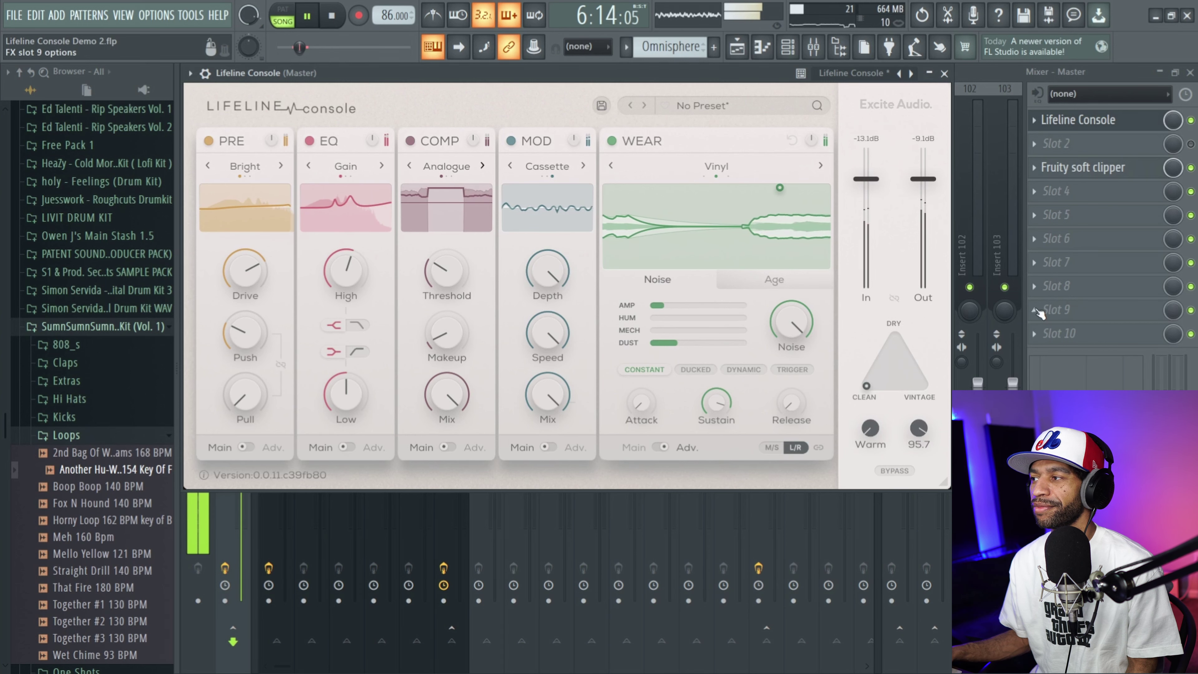
{"action": "left_click", "coordinate": [1192, 121]}
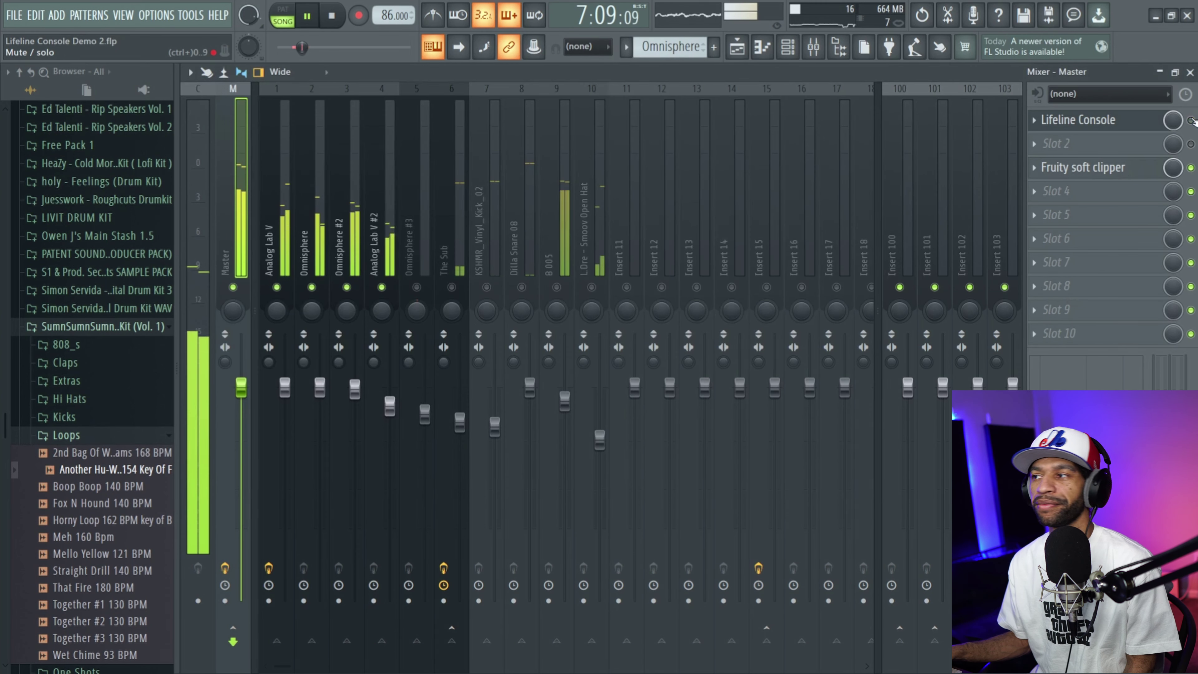